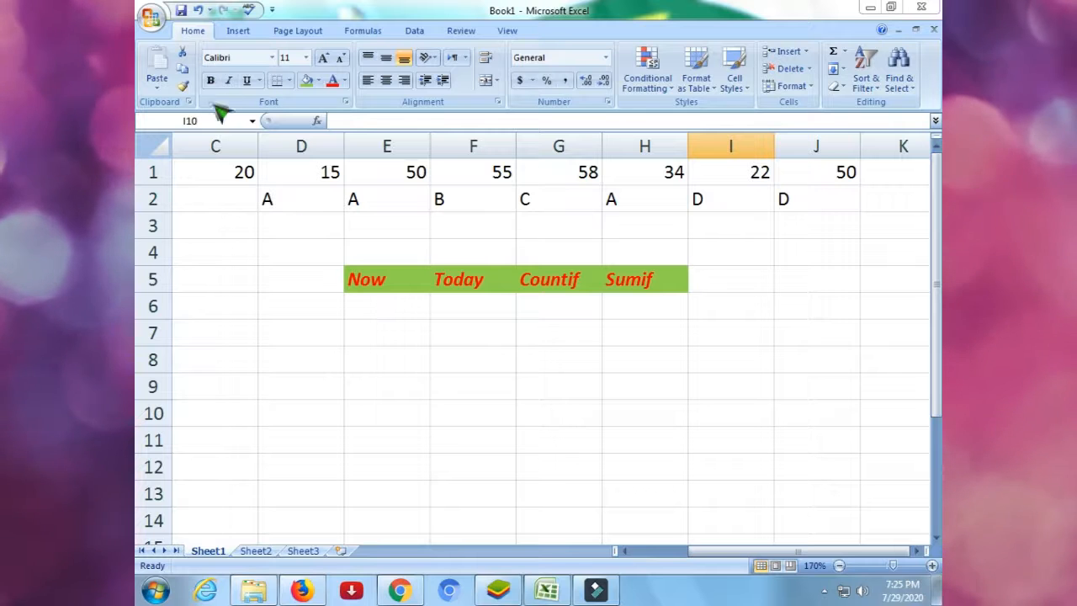
Step: Enter the formula =NOW() in cell E6 under the Now heading
left_click(359, 305)
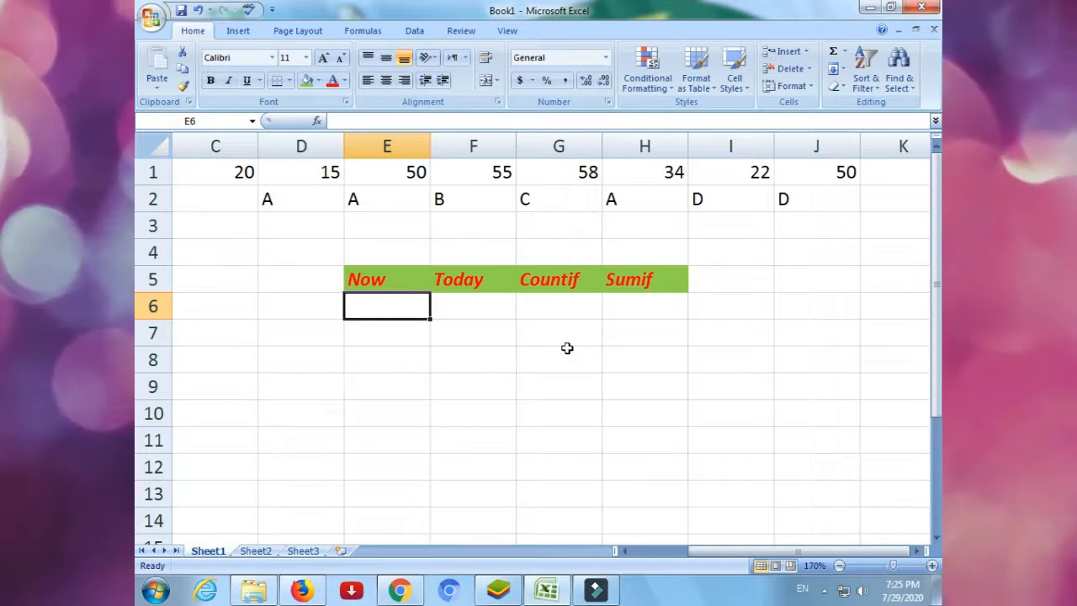
type("=")
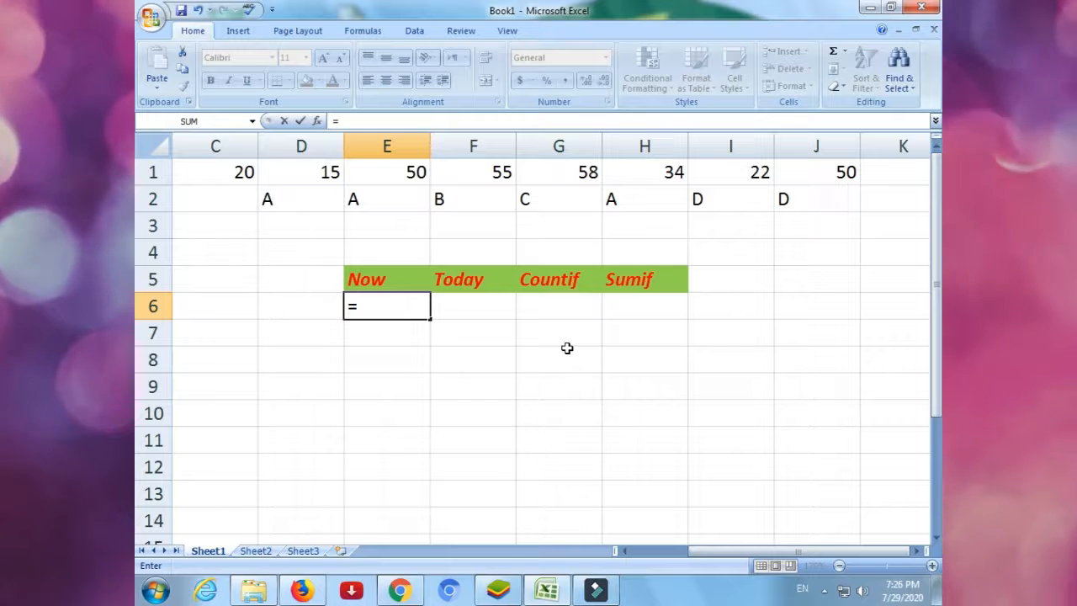
type("OW")
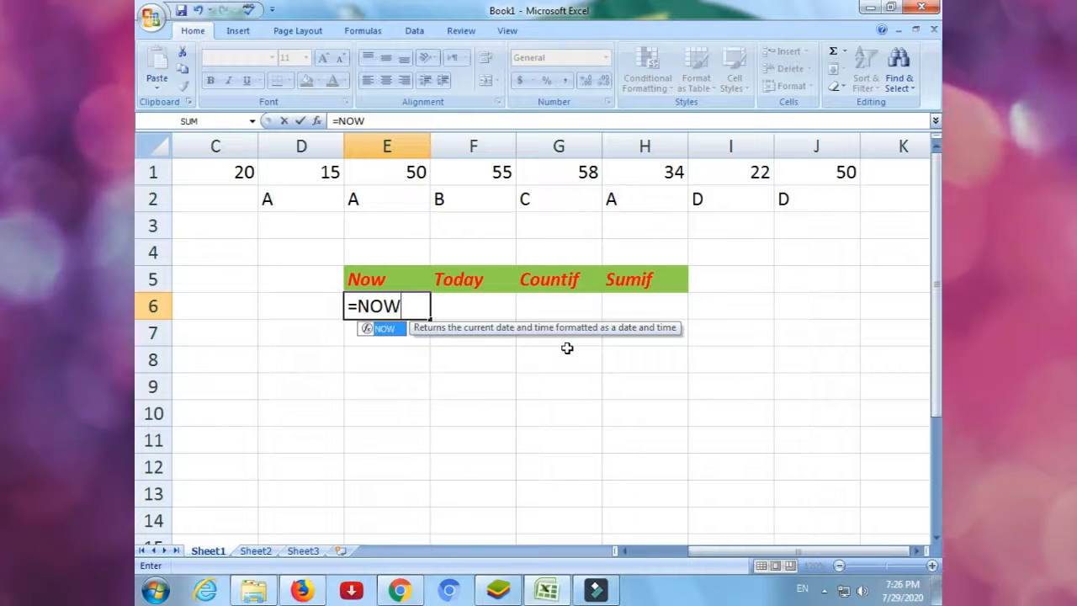
type("(")
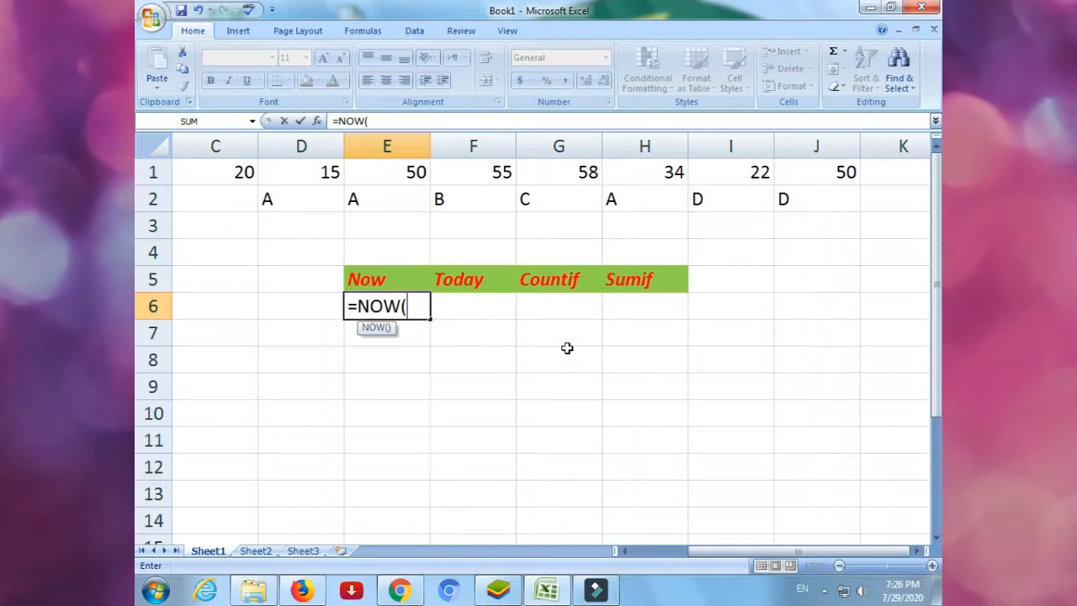
key("ctrl+Return")
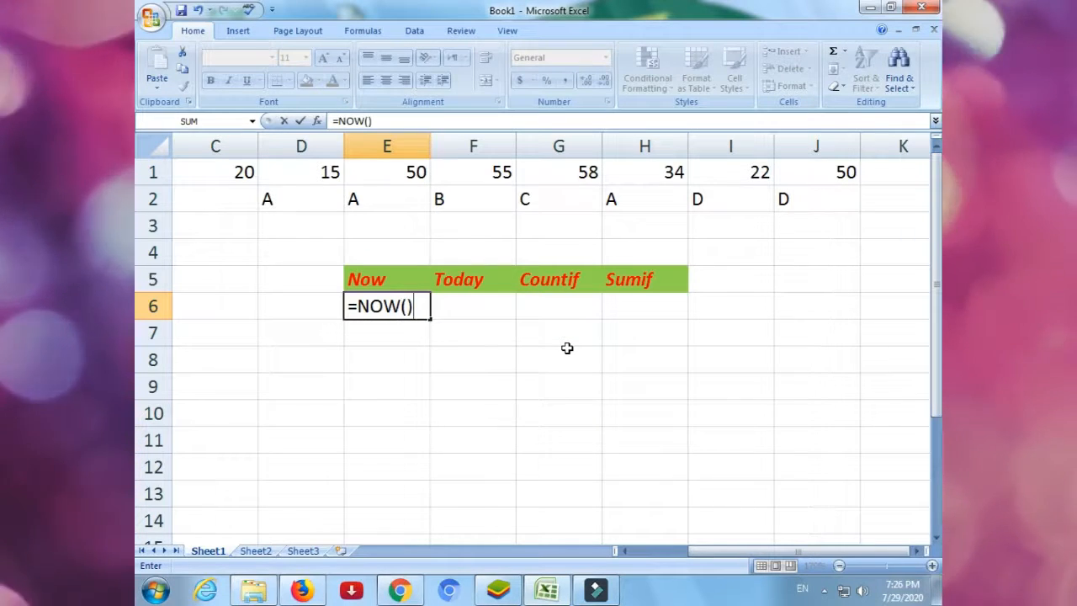
key("Return")
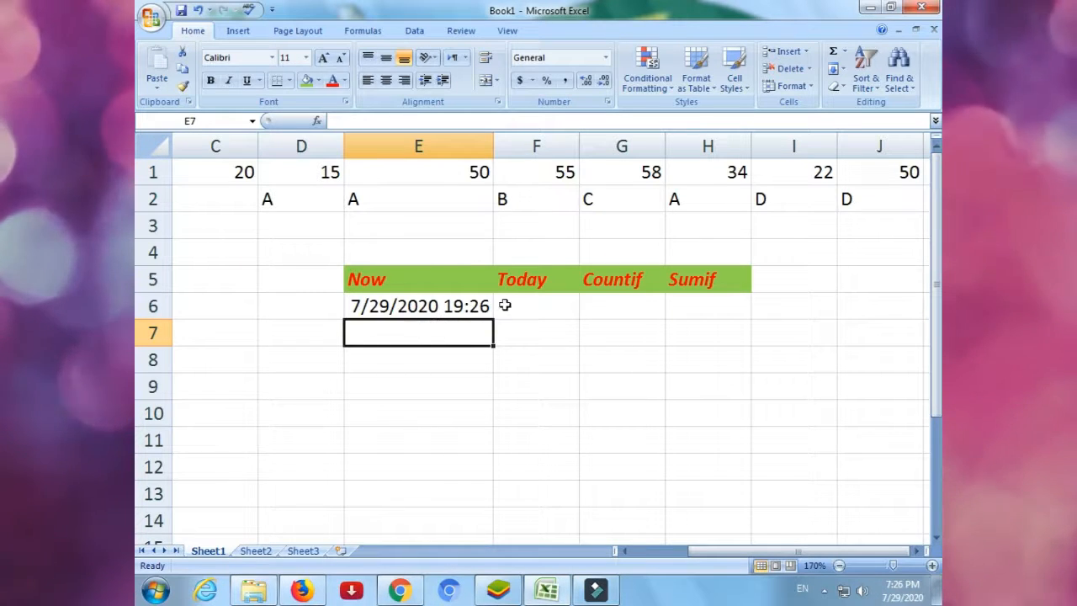
Step: Reopen the NOW formula in cell E6 and commit it again to refresh the date and time
left_click(413, 308)
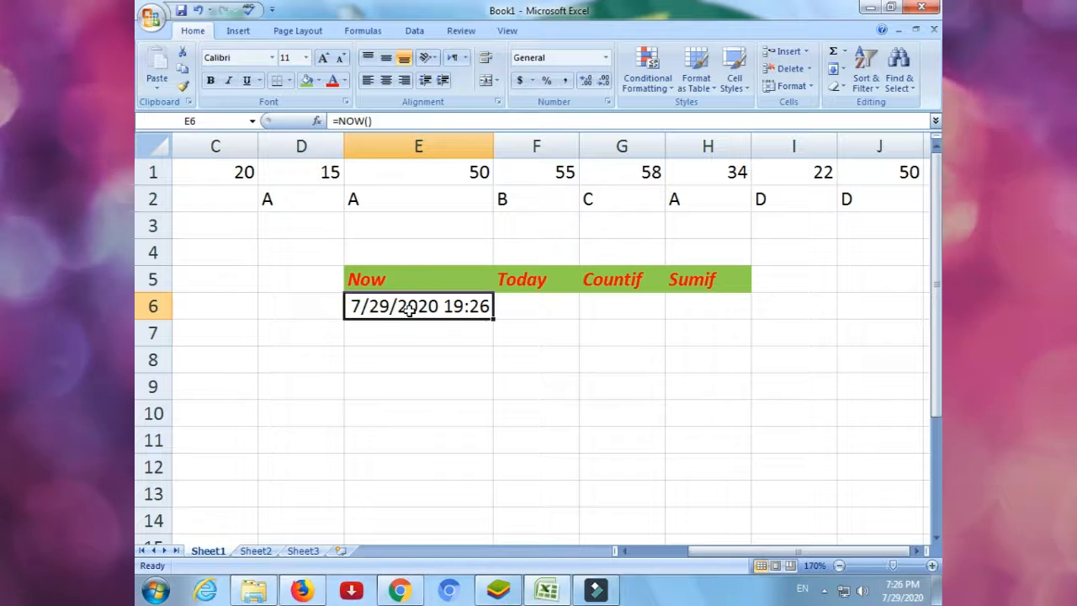
double_click(413, 311)
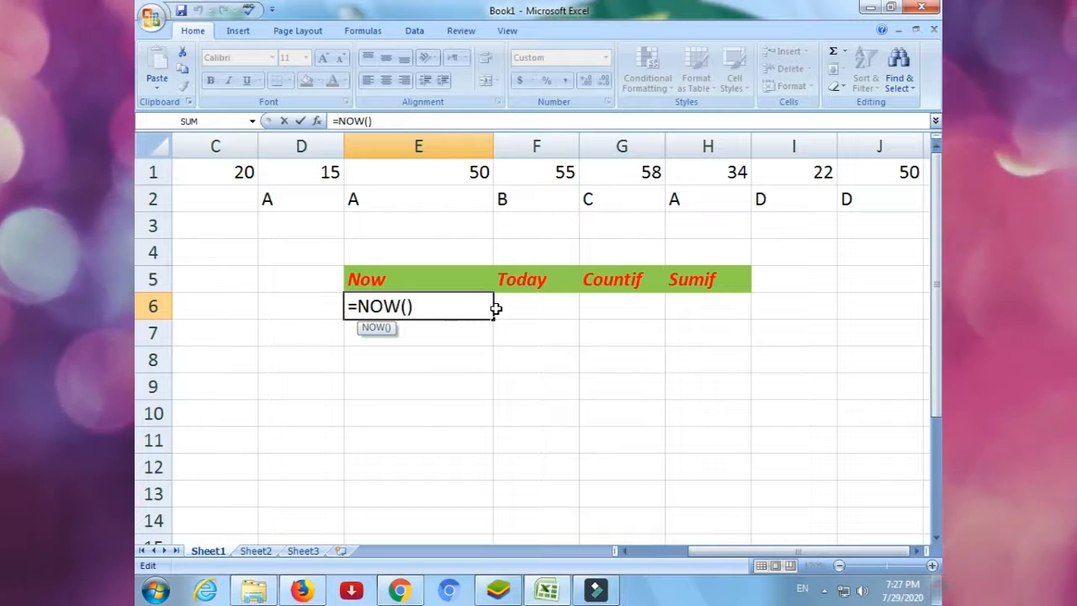
key("Return")
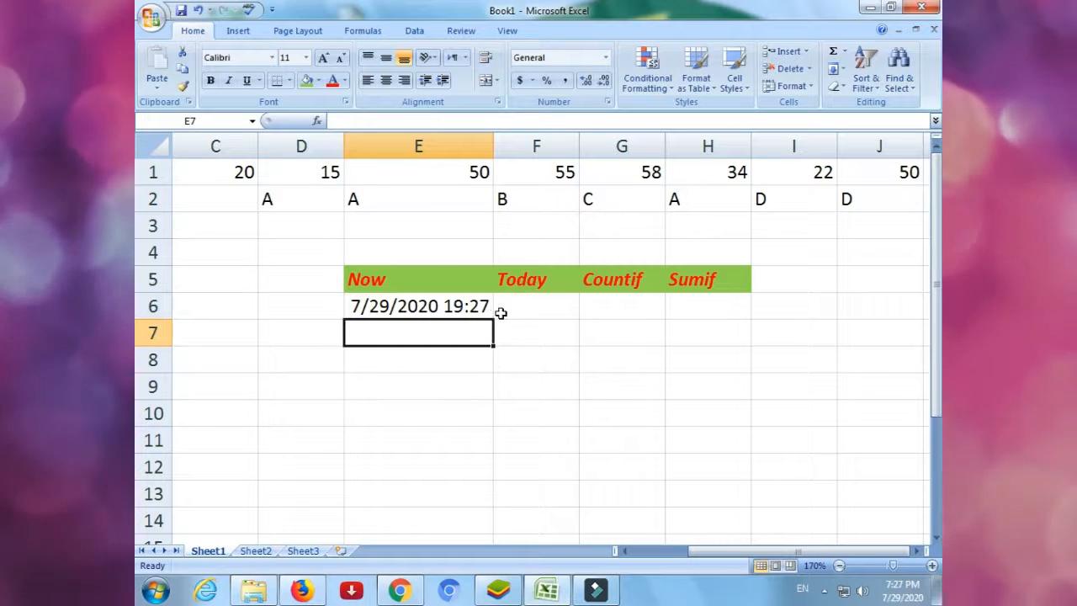
Step: Enter the formula =today() in cell F6 under the Today heading
left_click(523, 313)
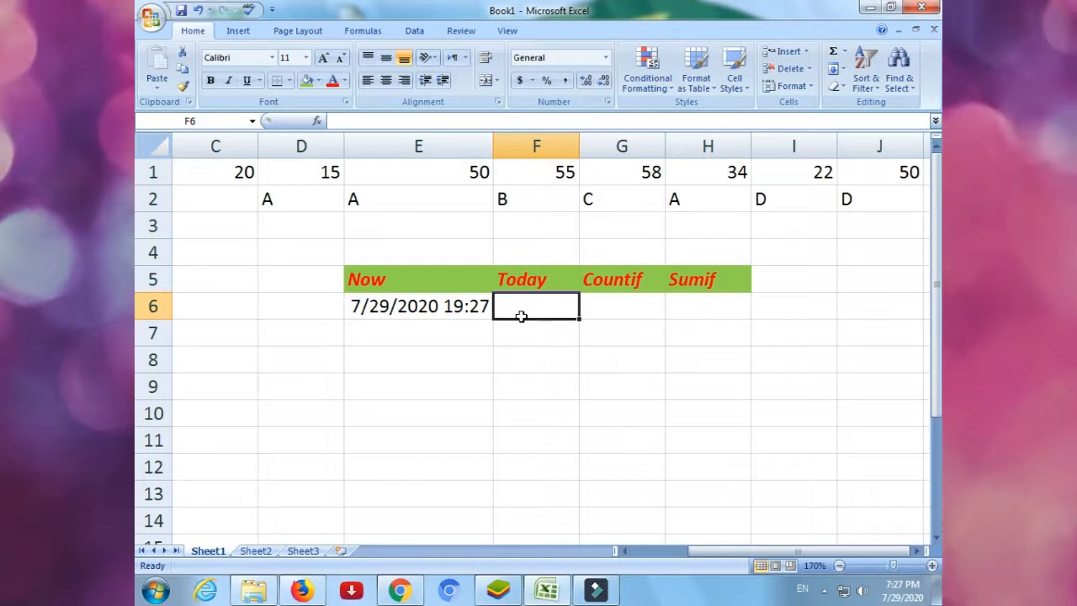
type("=")
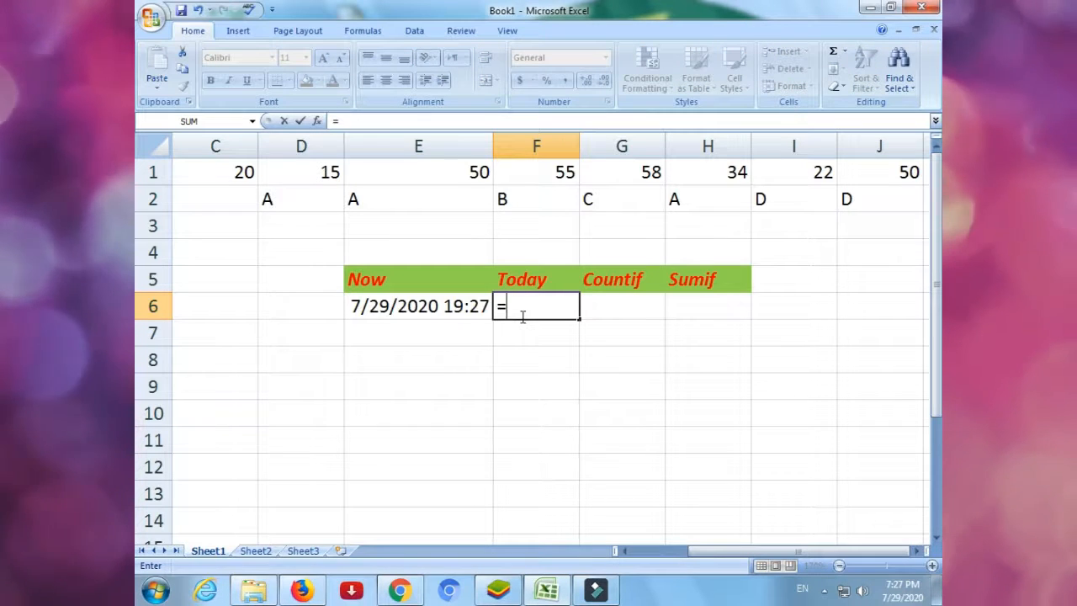
type("to")
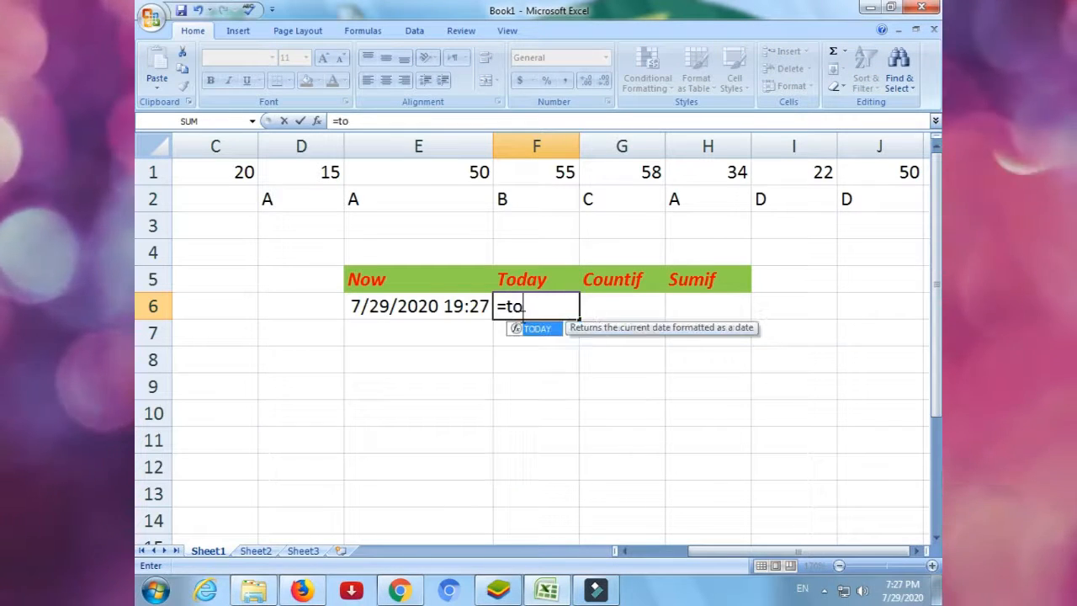
type("da")
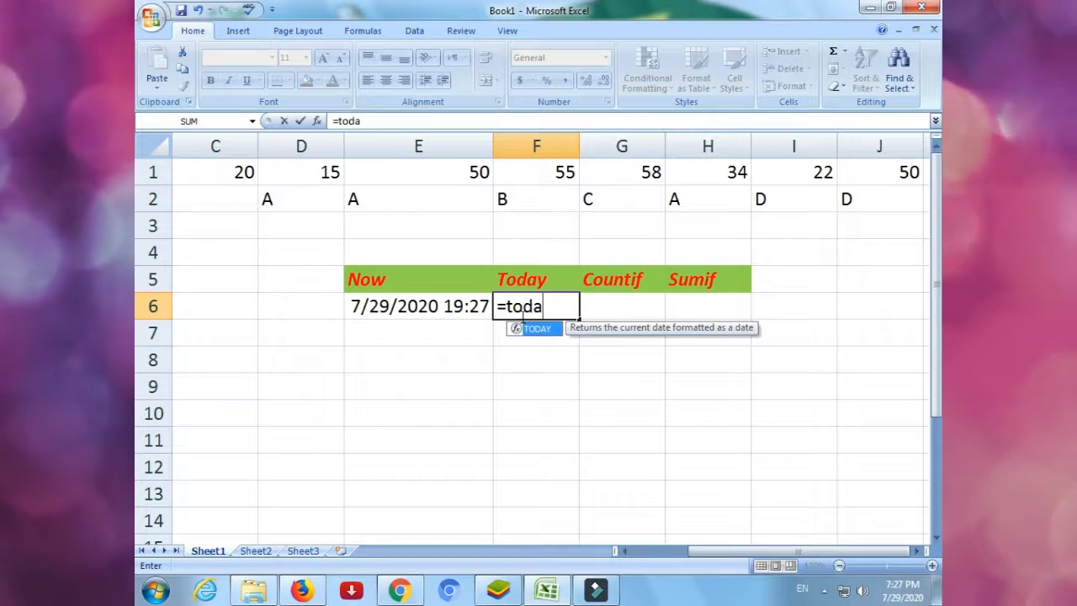
type("y")
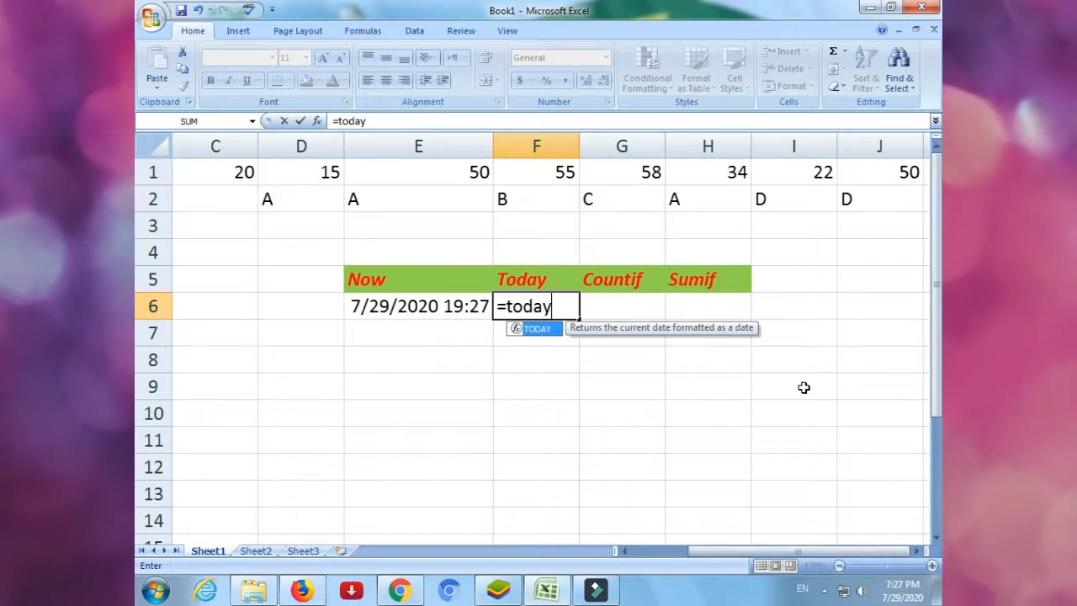
type("(")
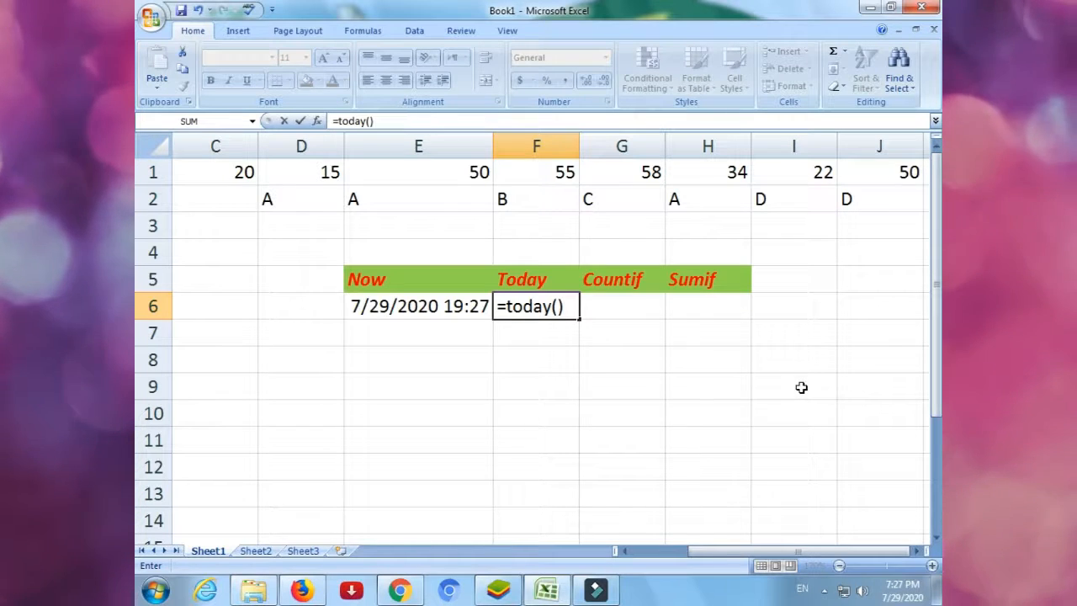
key("Return")
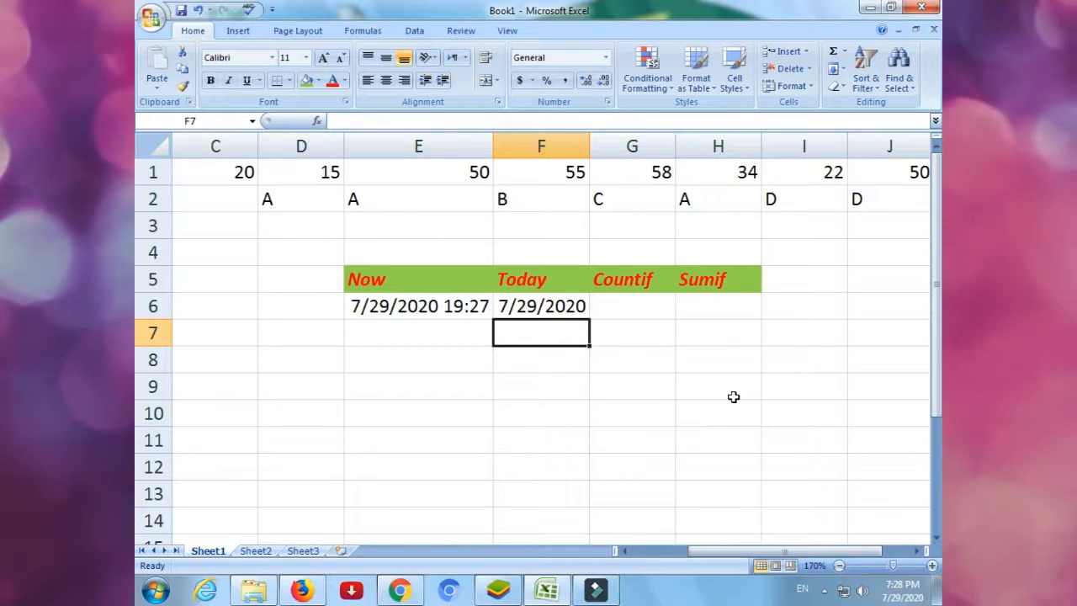
left_click(827, 278)
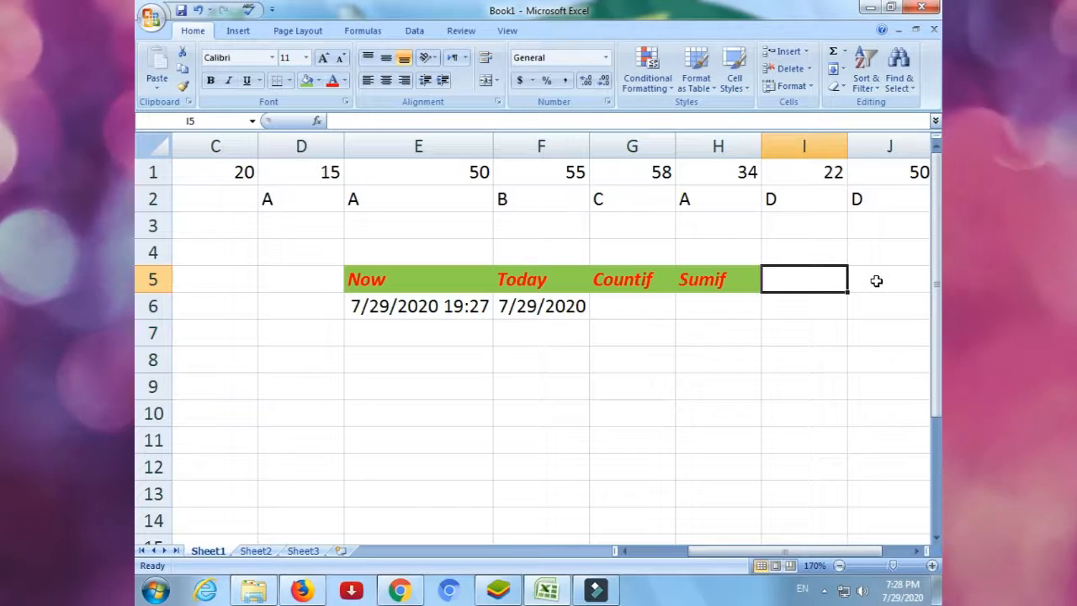
type("saum")
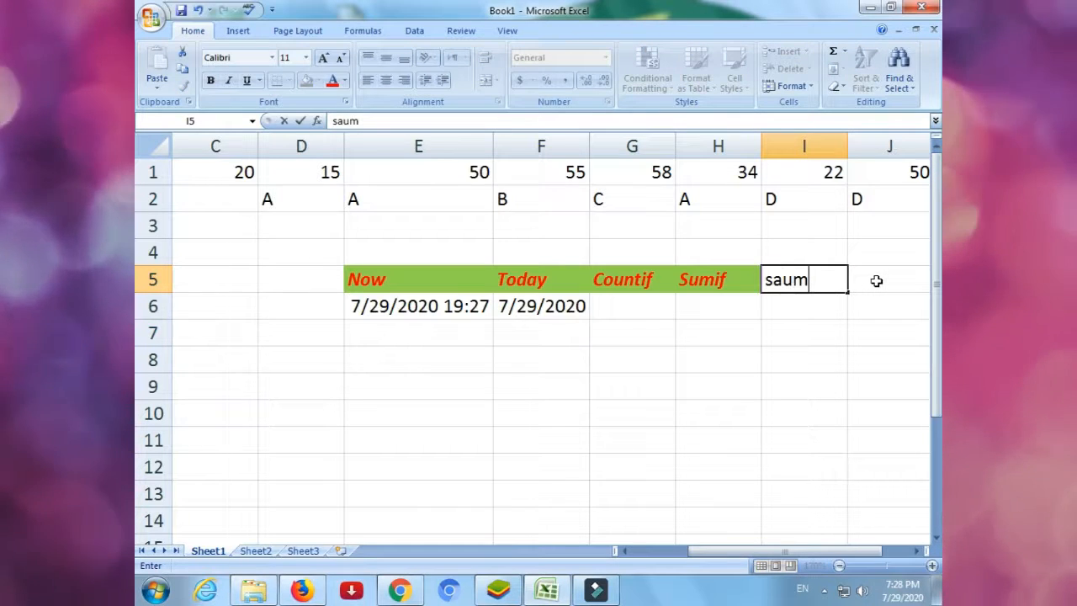
key("BackSpace")
key("BackSpace")
key("BackSpace")
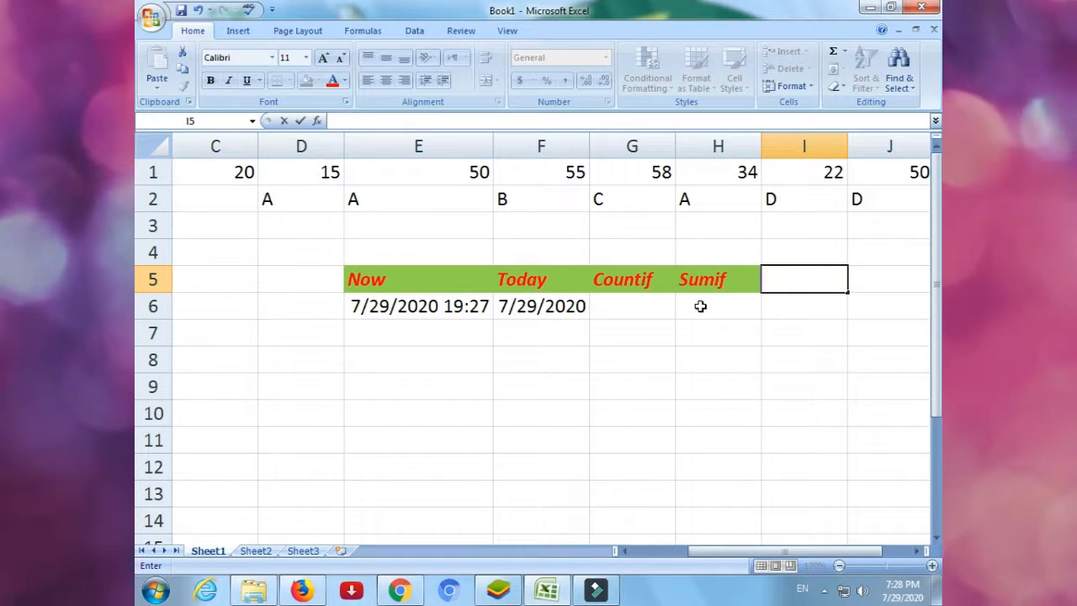
Step: Enter the formula =countif(D2:J2,"a") in cell G6 to count the letter A entries in row 2
left_click(624, 310)
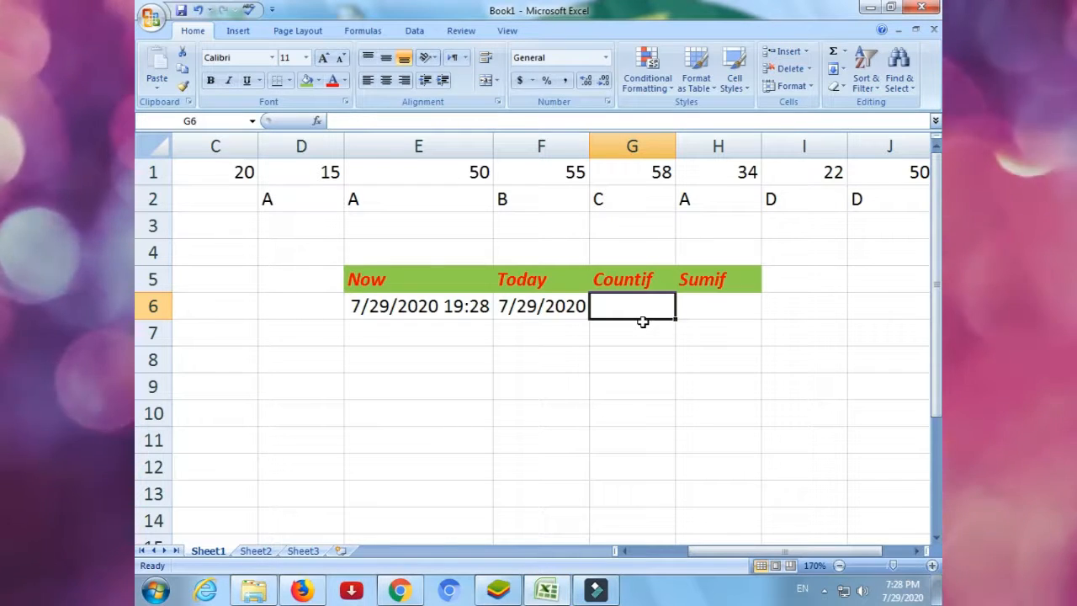
type("=")
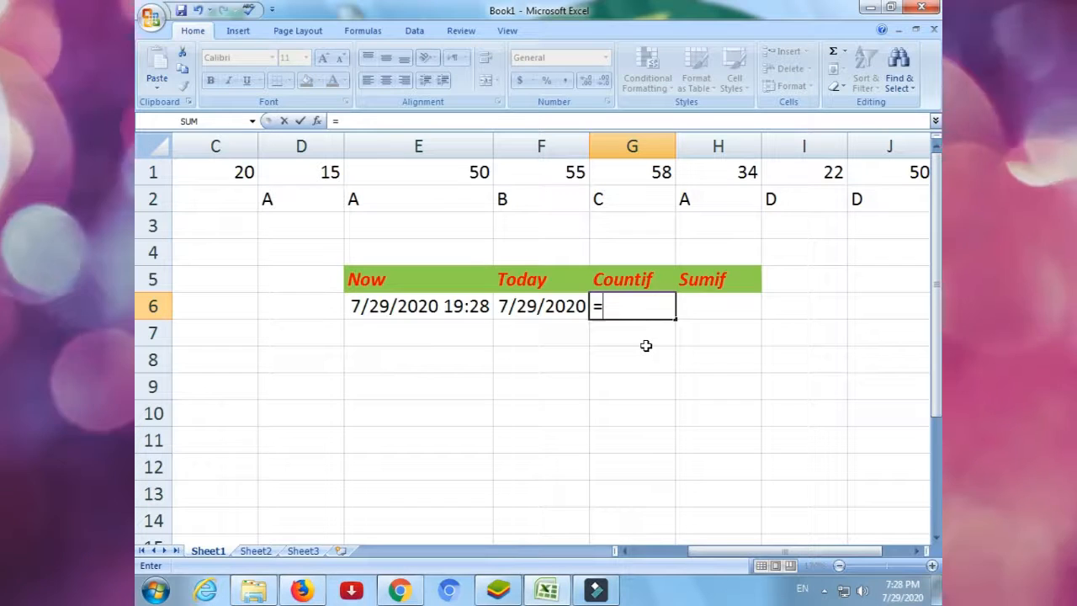
type("c")
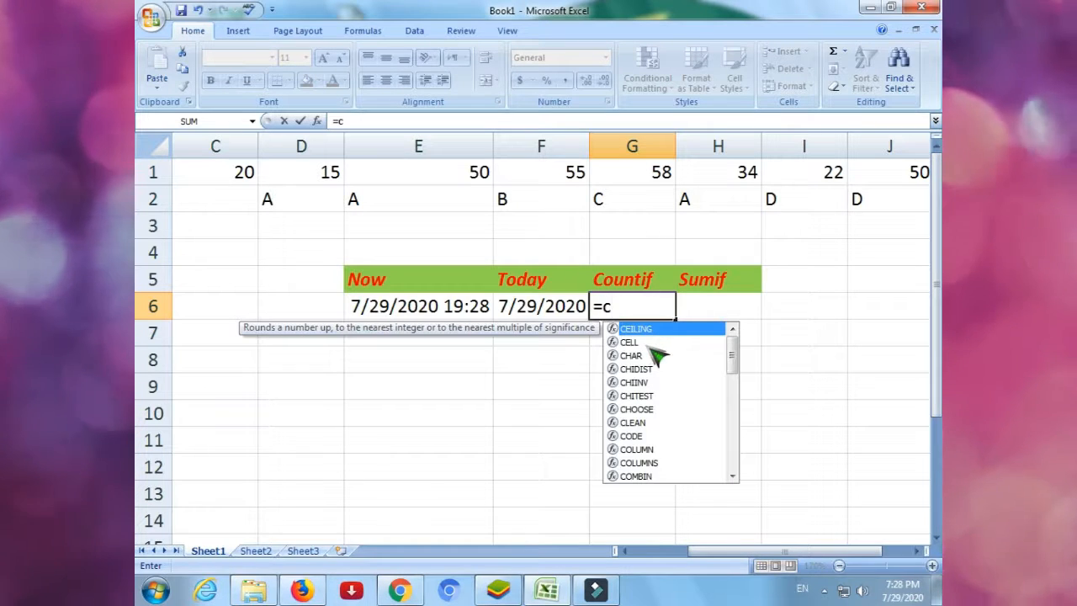
type("o")
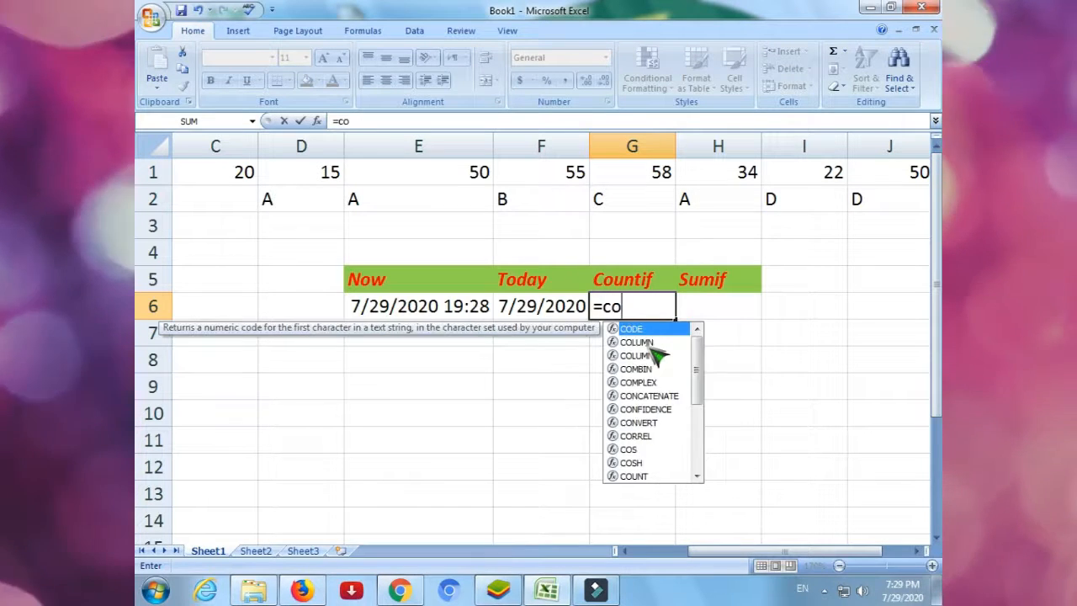
type("un")
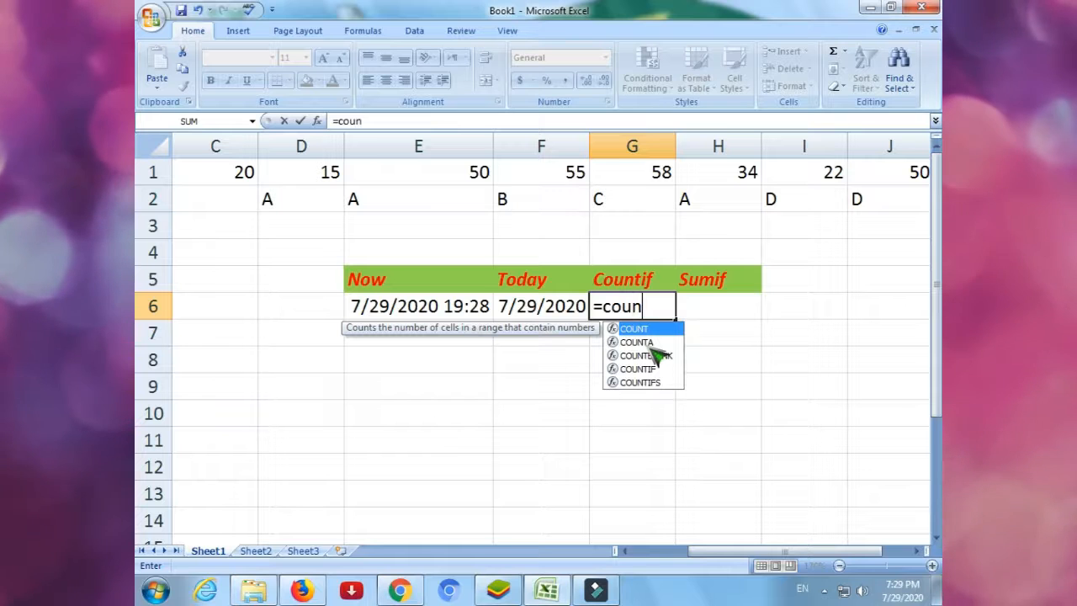
type("tif(")
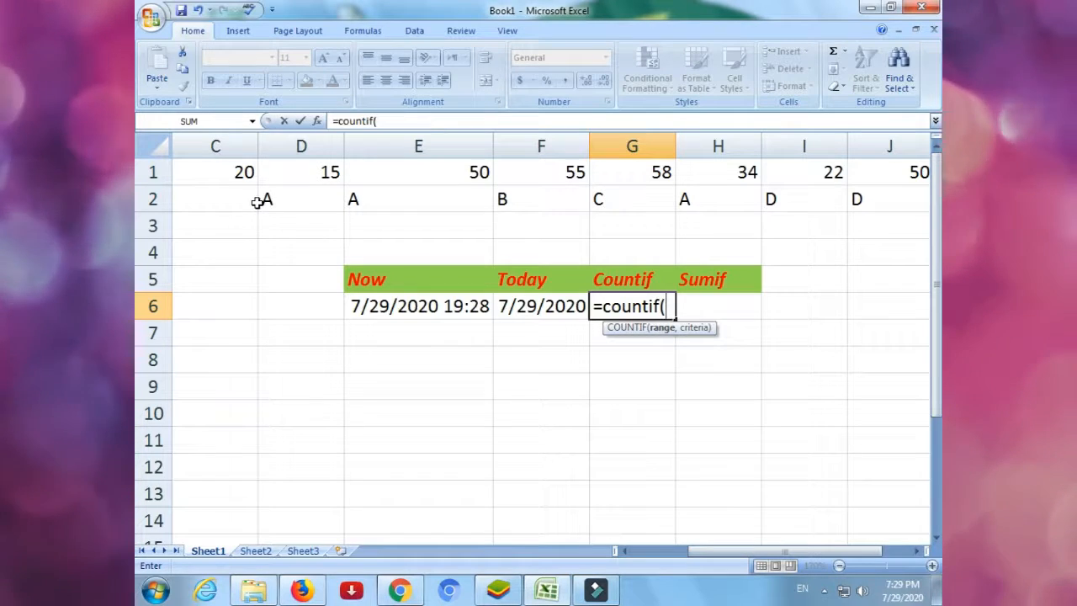
left_click_drag(270, 200, 857, 207)
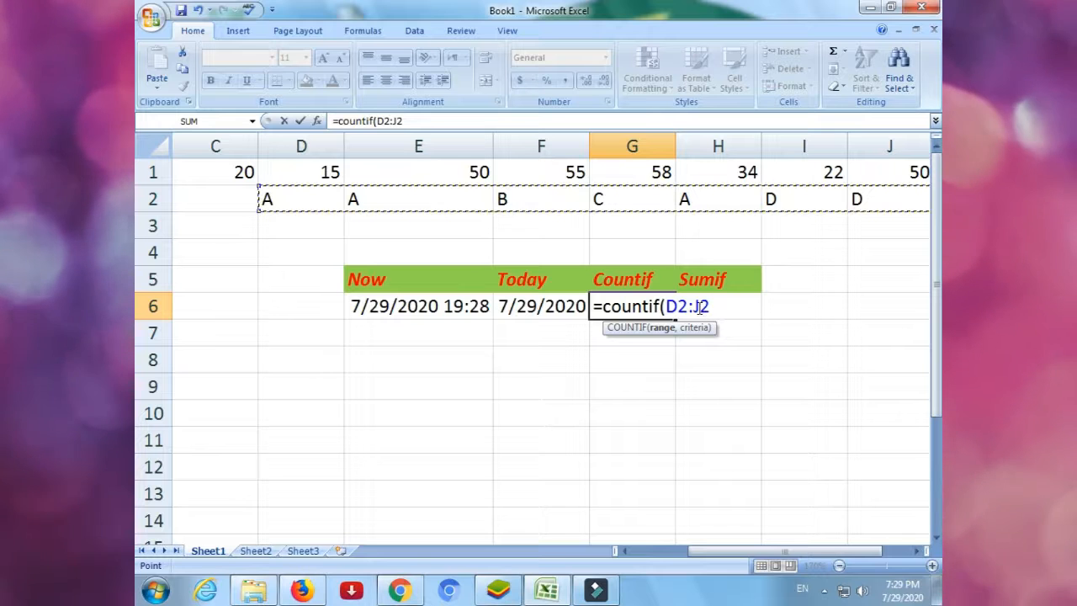
type(",")
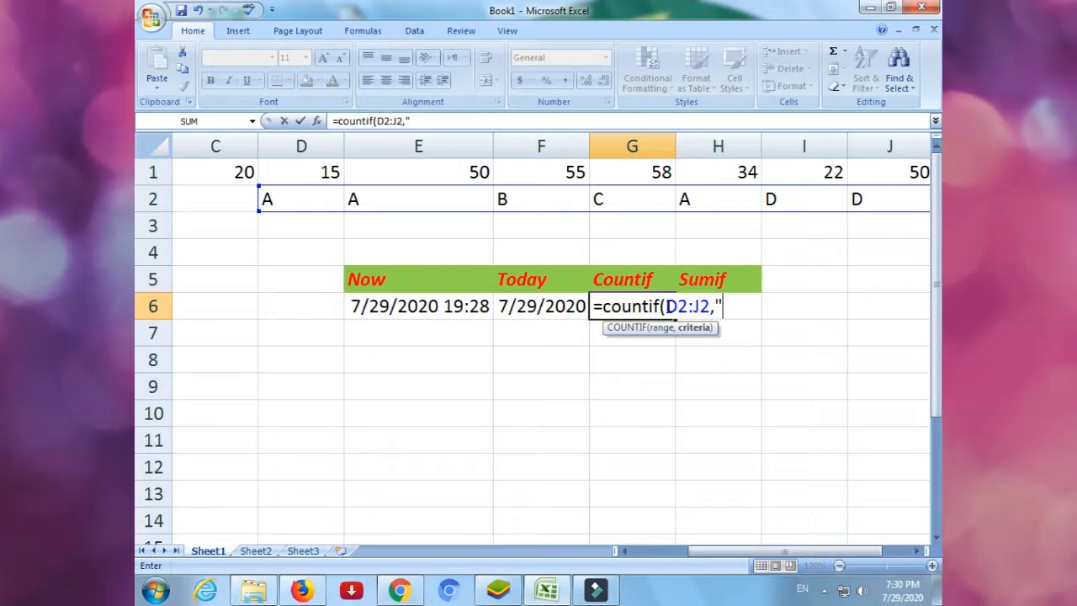
type("a")
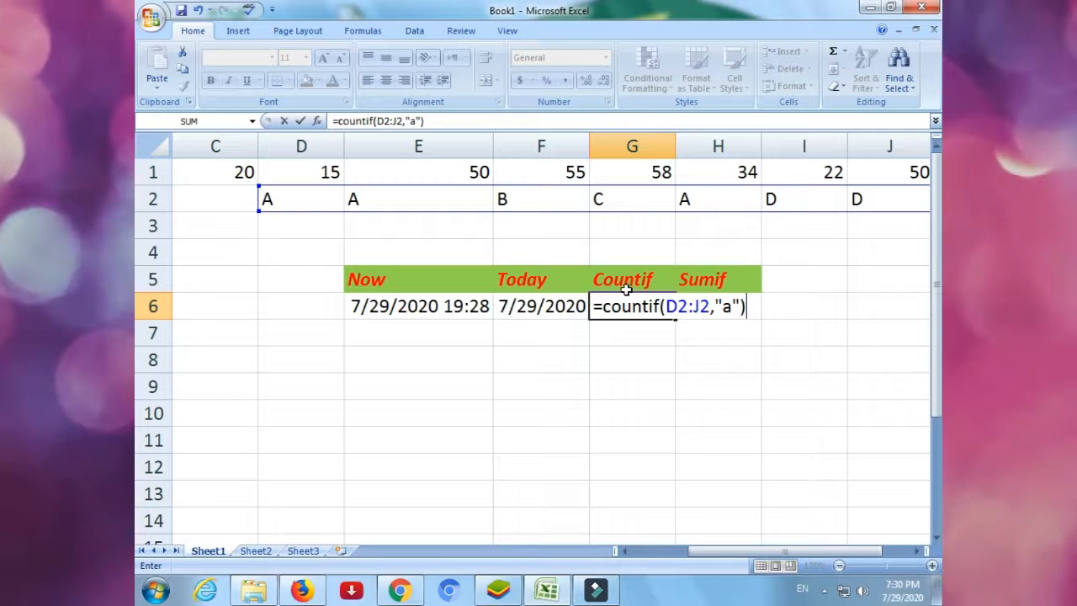
key("Return")
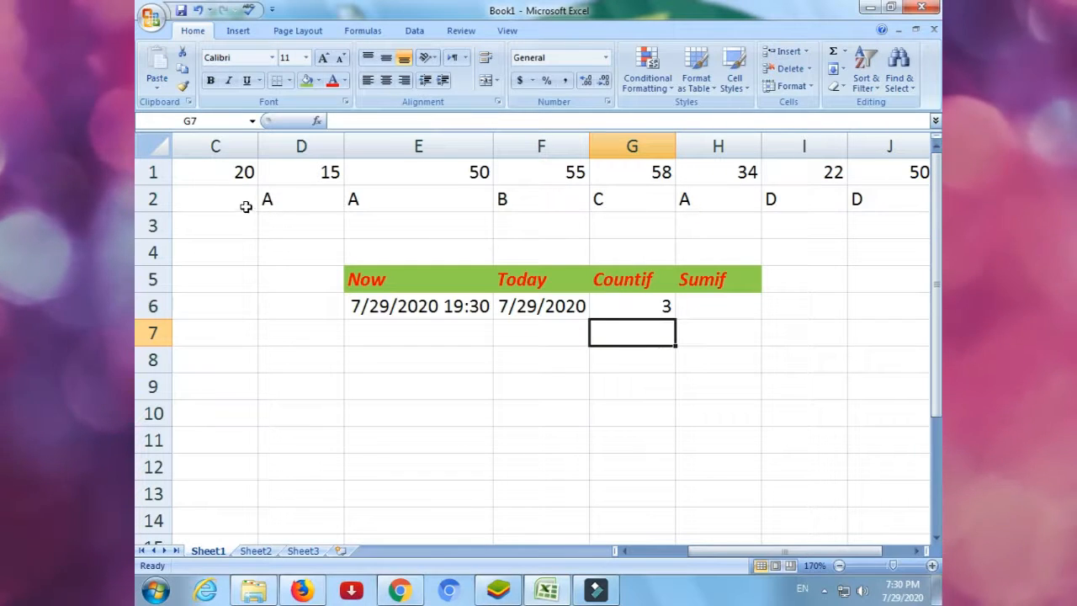
left_click(657, 308)
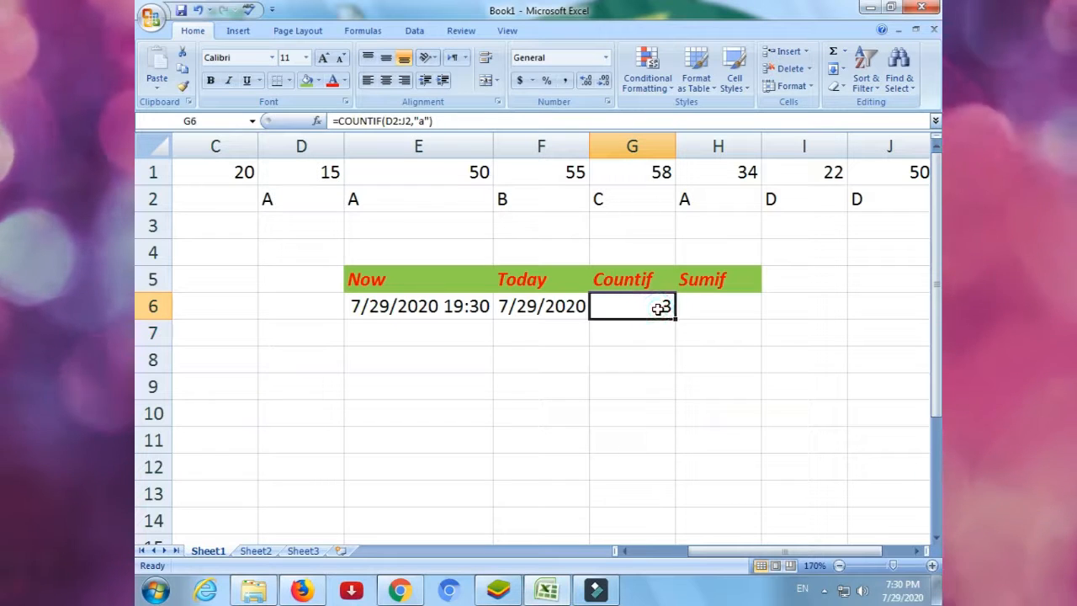
Step: Enter the formula =countif(D2:J2,"d") in cell G7 to count the letter D entries in row 2
left_click(640, 334)
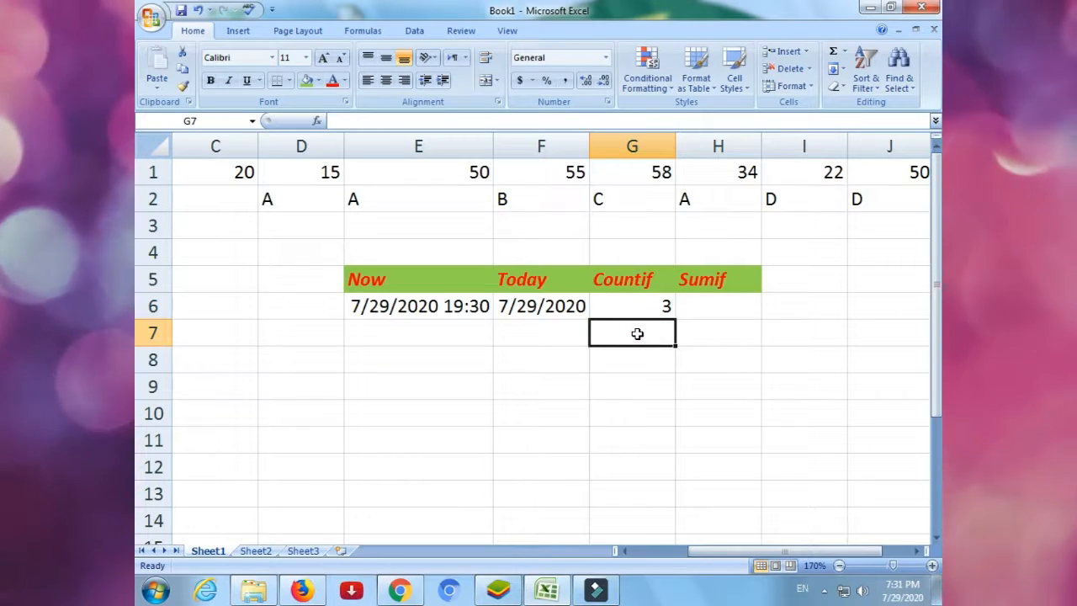
type("=")
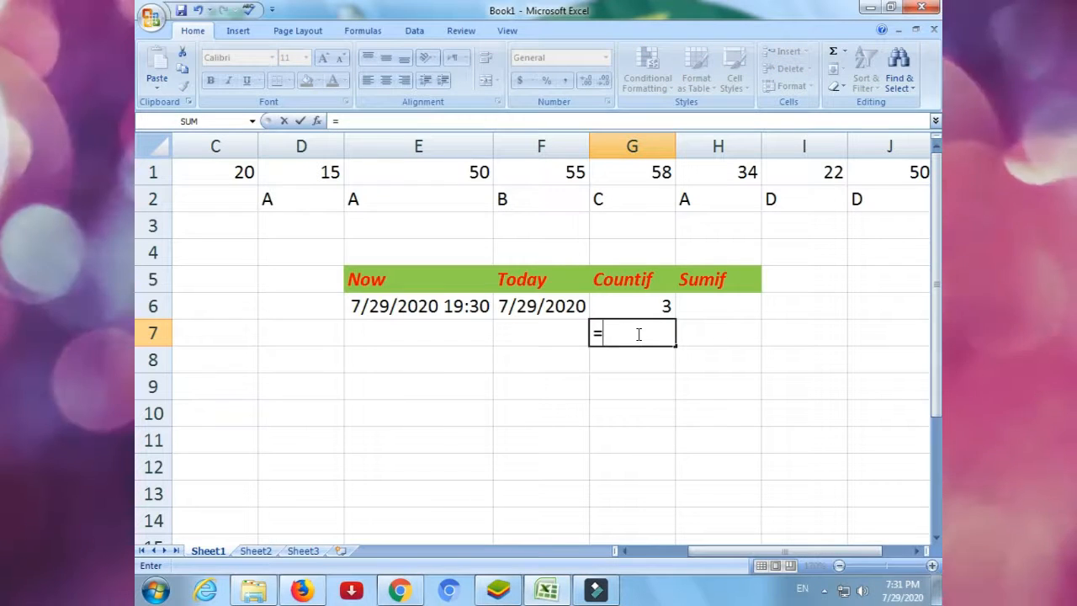
type("coun")
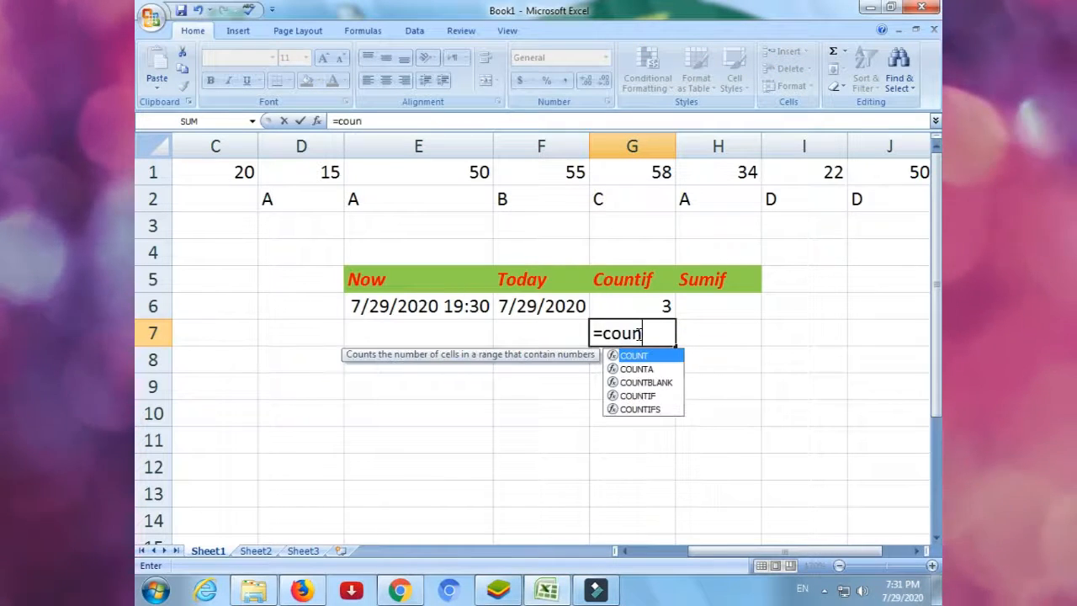
type("tif")
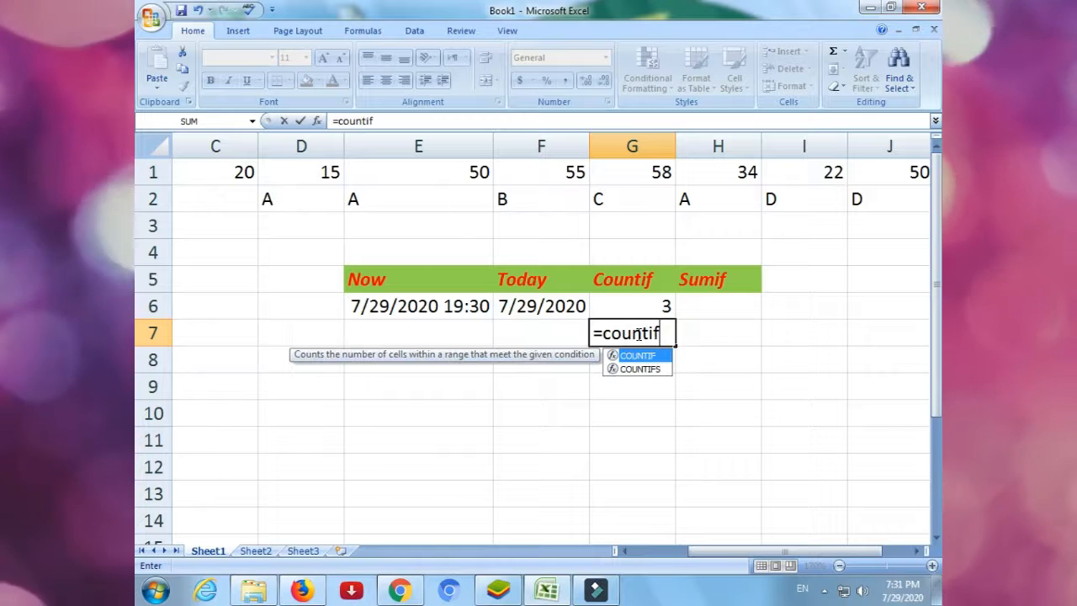
type("(")
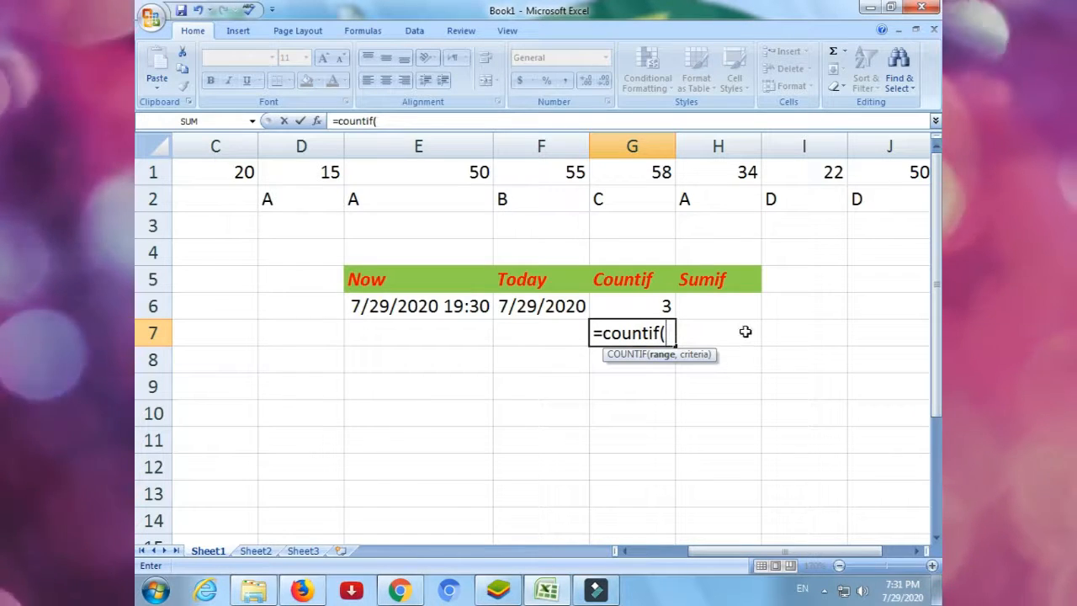
left_click_drag(266, 200, 727, 196)
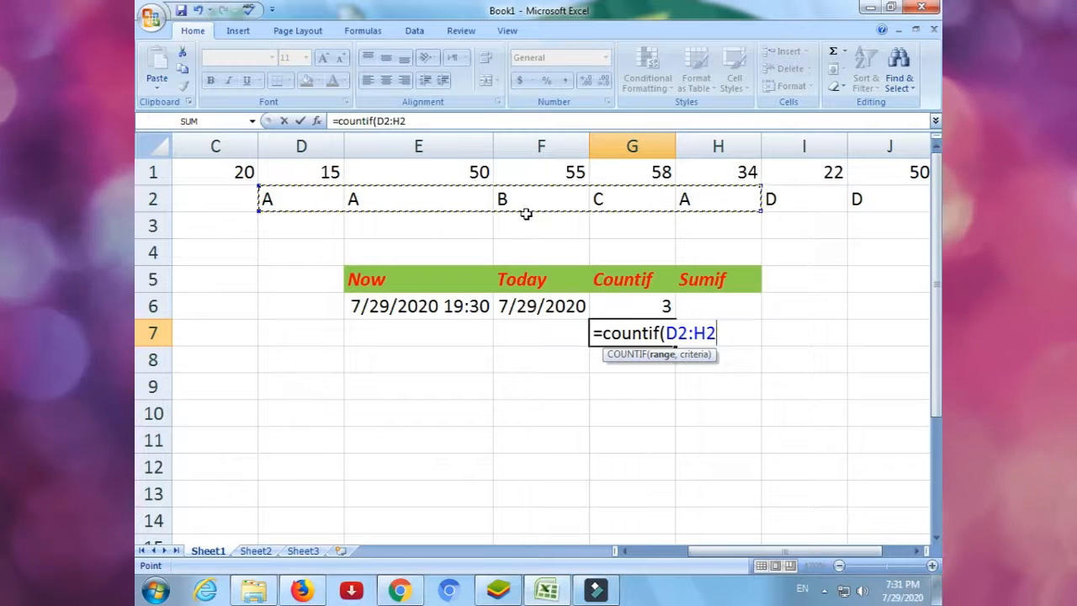
left_click(230, 213)
left_click_drag(262, 200, 856, 199)
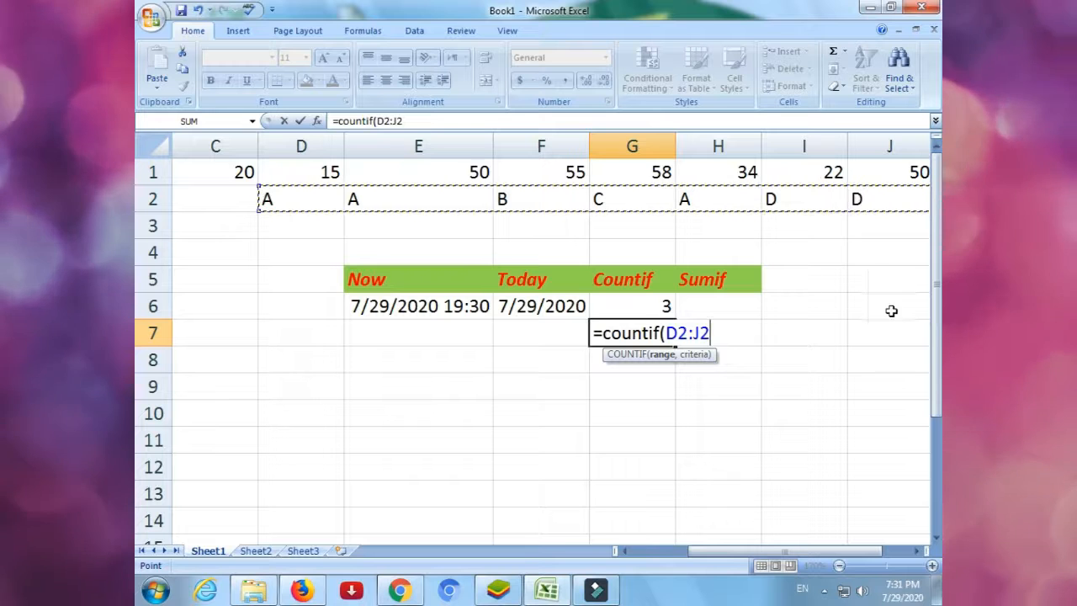
type(",")
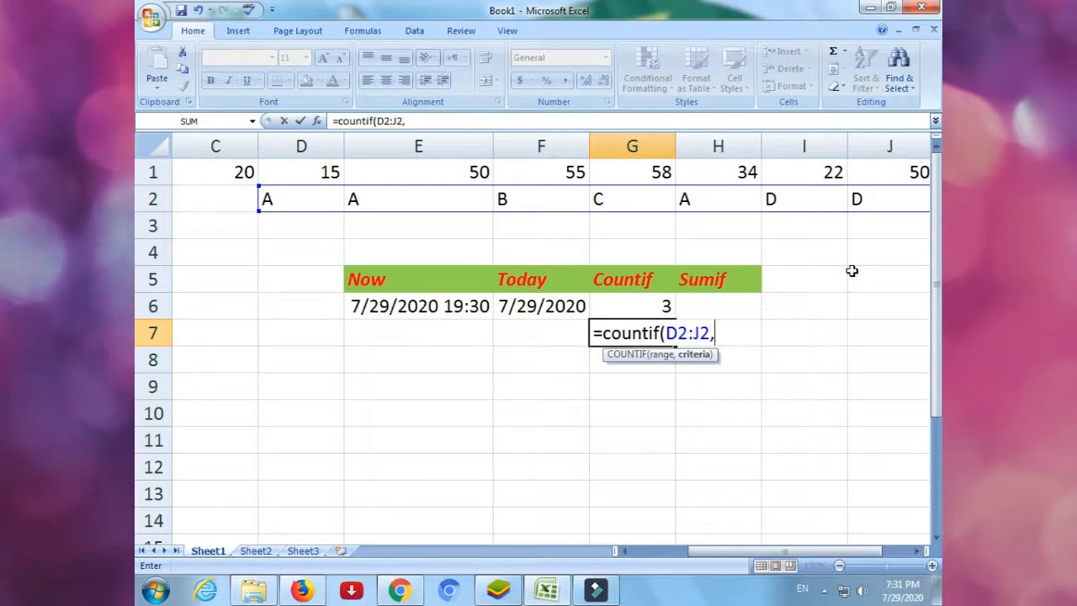
type("\"")
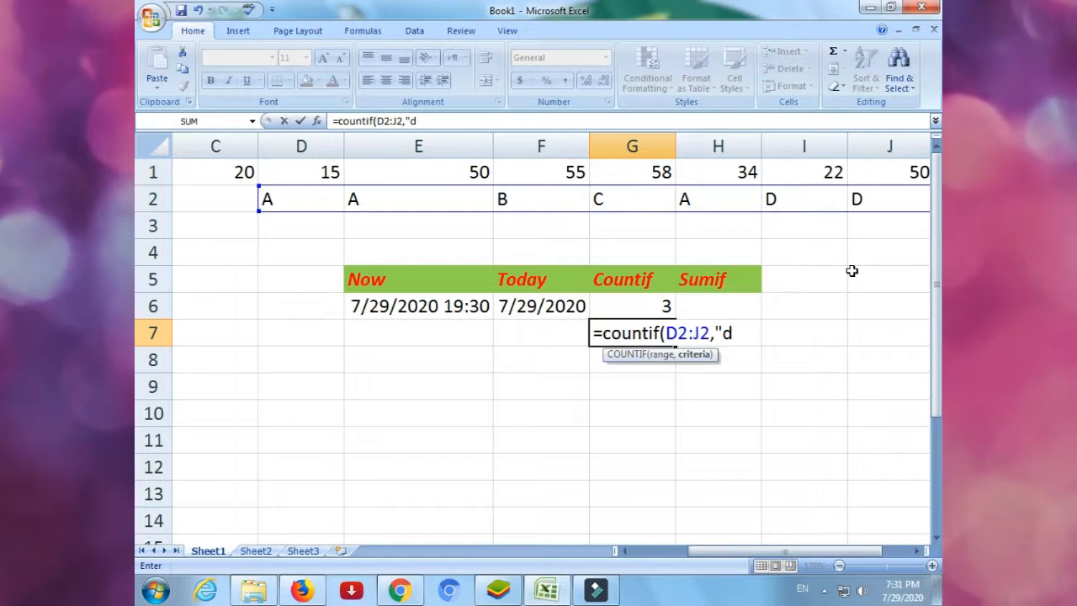
type("d\"")
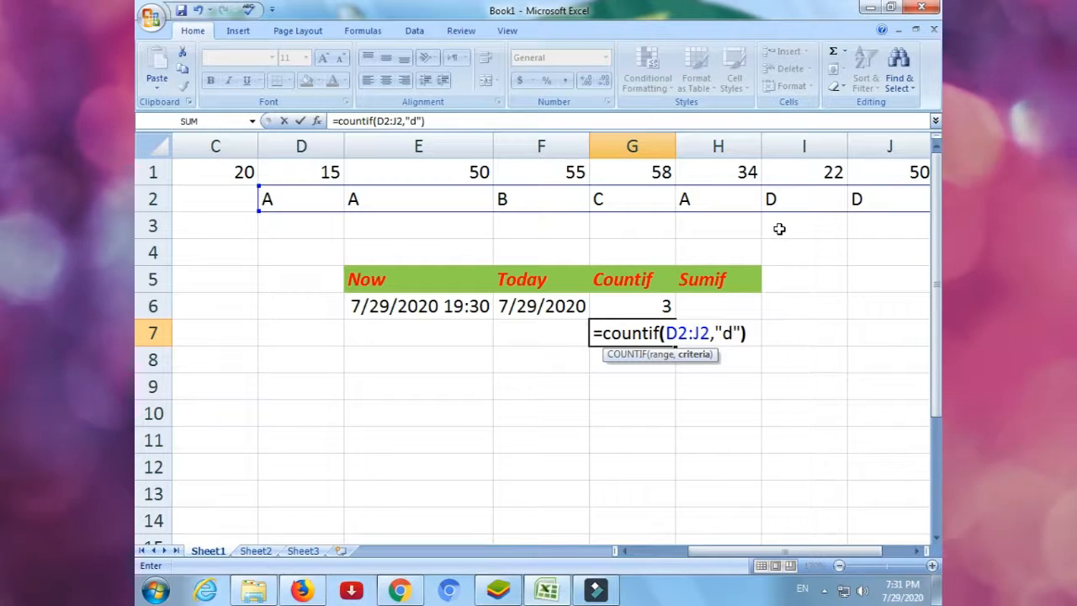
key("Return")
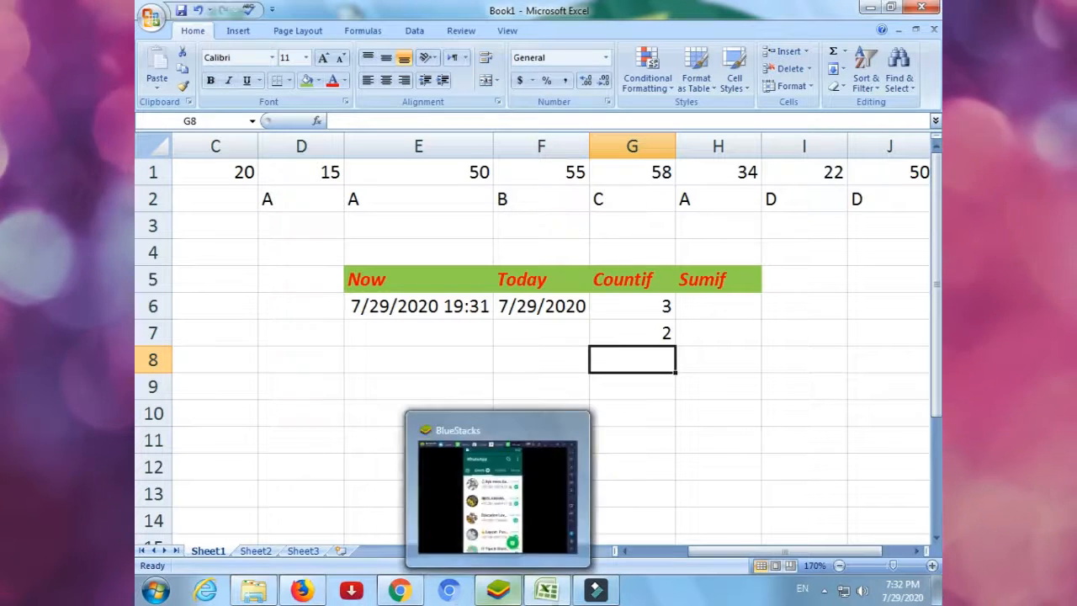
Step: Enter the formula =countif(C1:J1,"=50") in cell G8 to count the row 1 values equal to 50
mouse_move(565, 595)
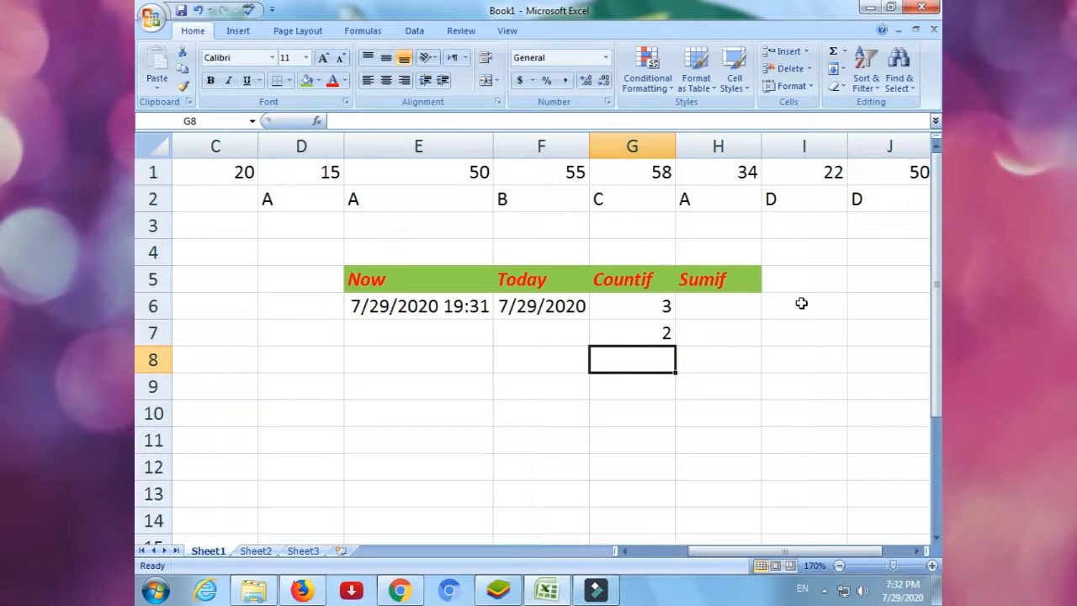
type("=")
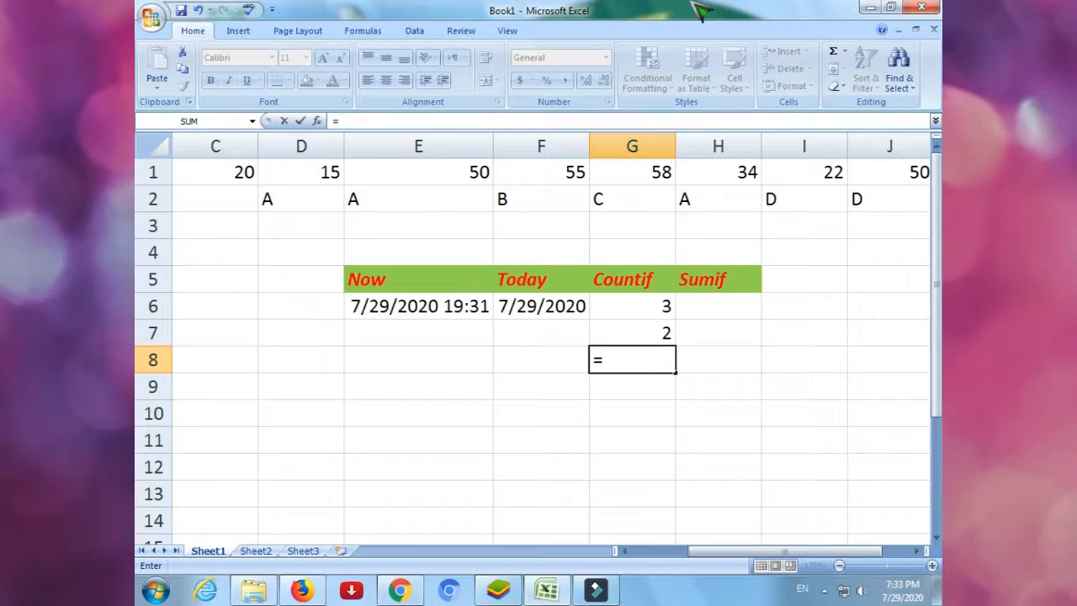
type("c")
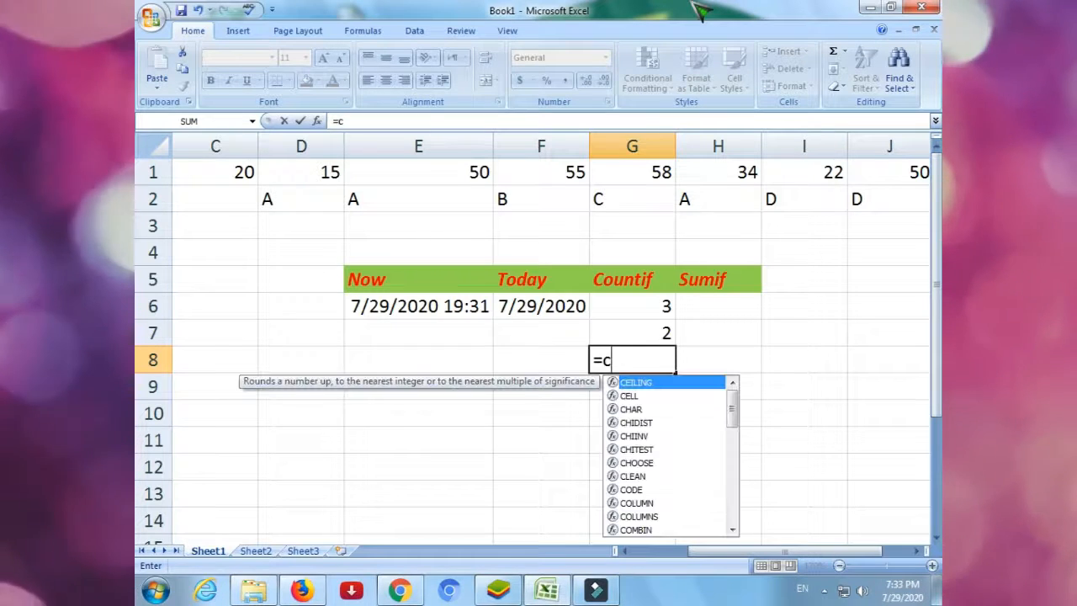
type("o")
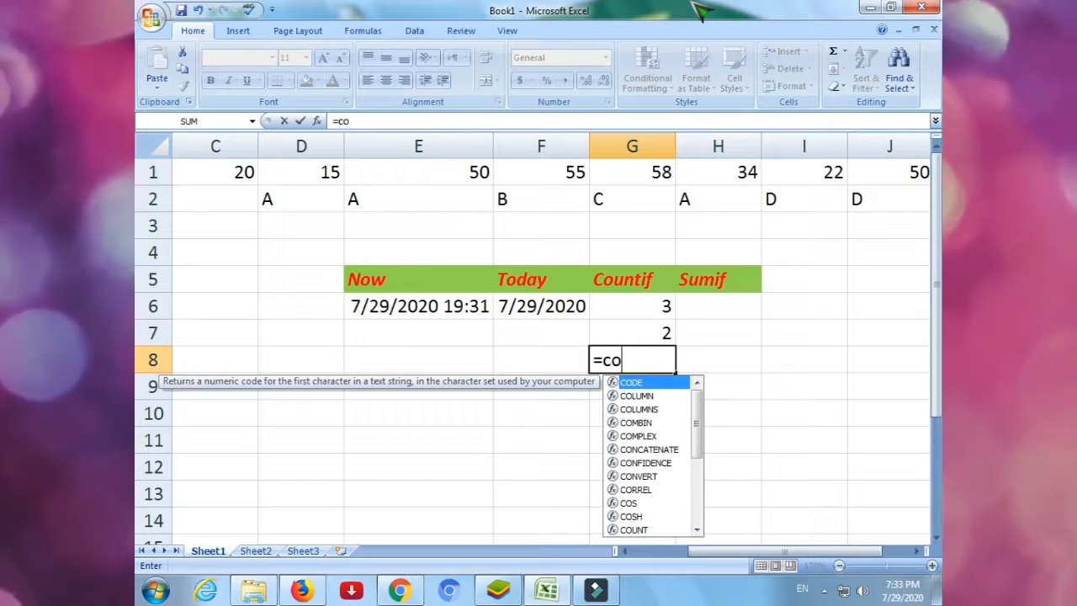
type("u")
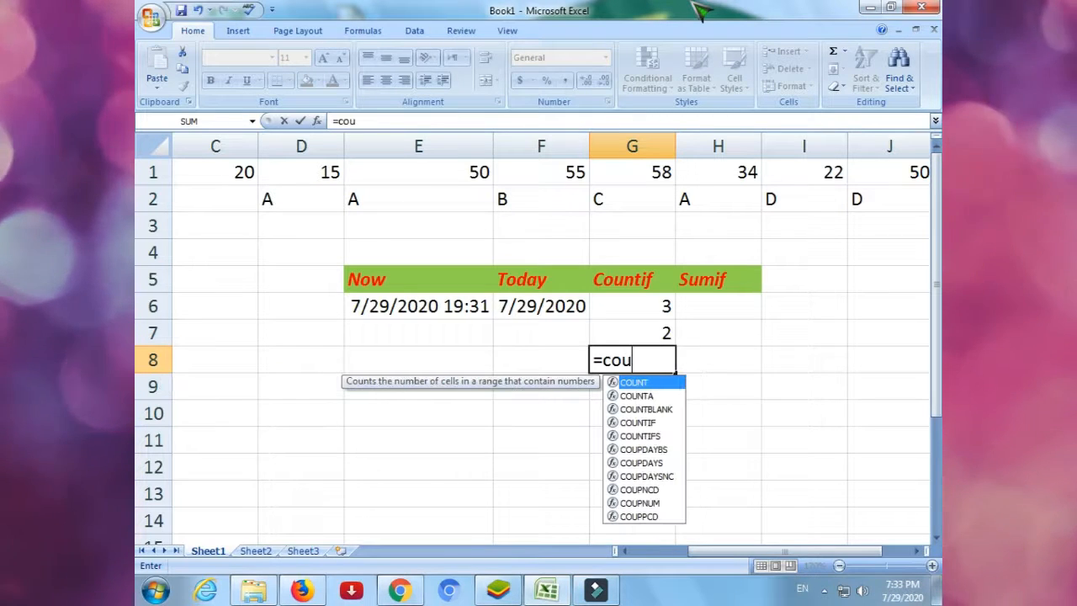
type("ntif")
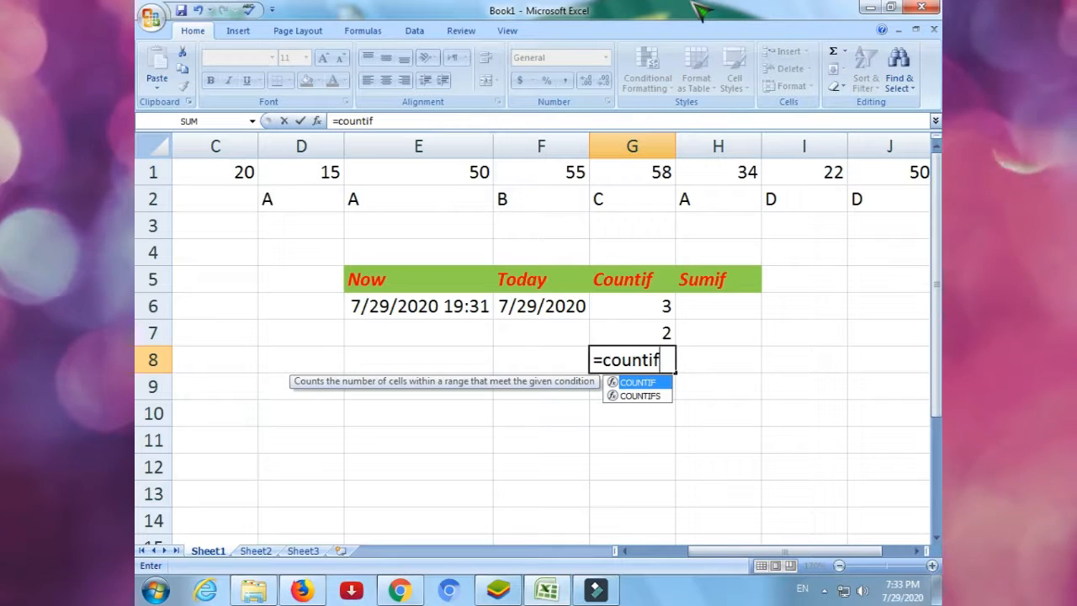
type("(")
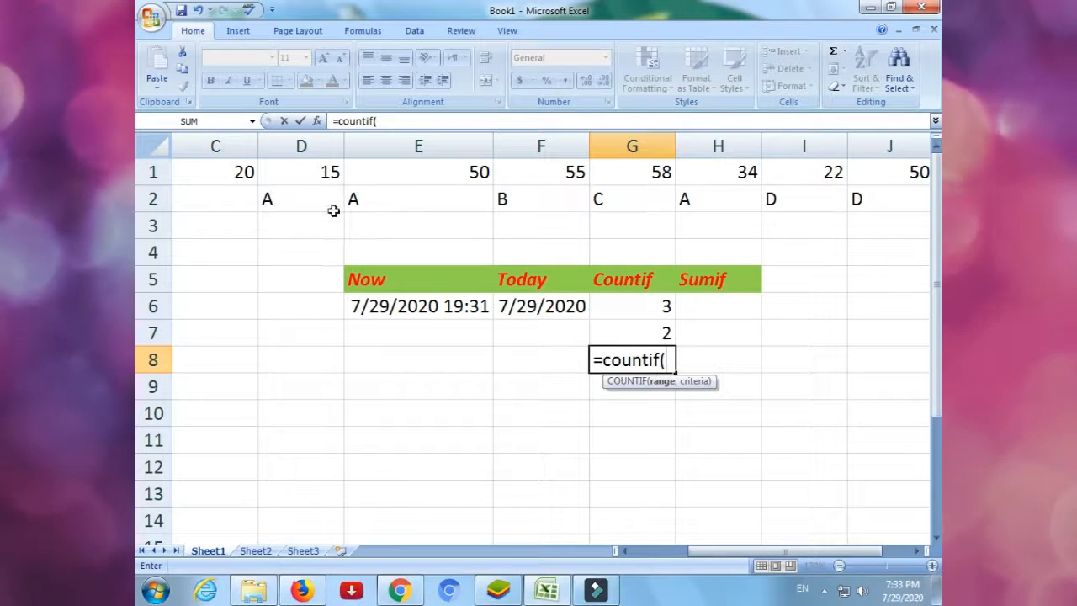
left_click_drag(233, 167, 891, 173)
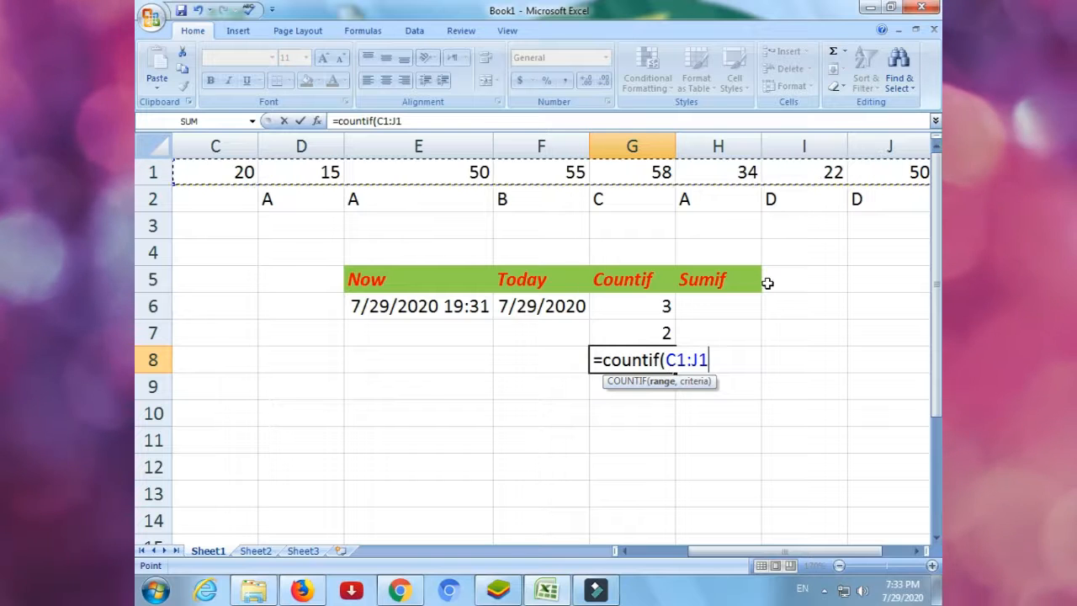
type(",\"=")
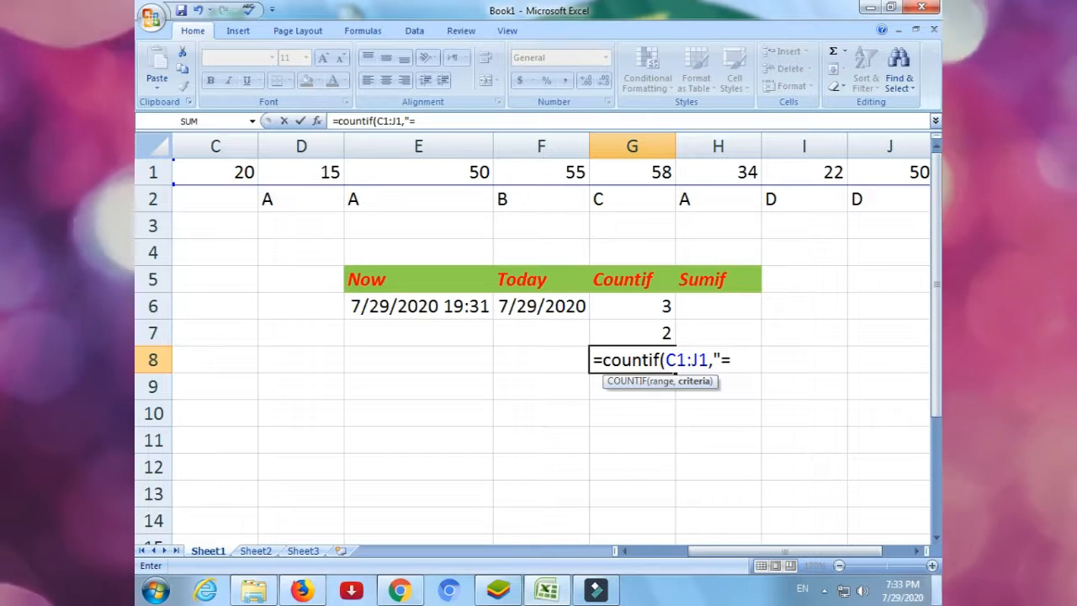
type("50")
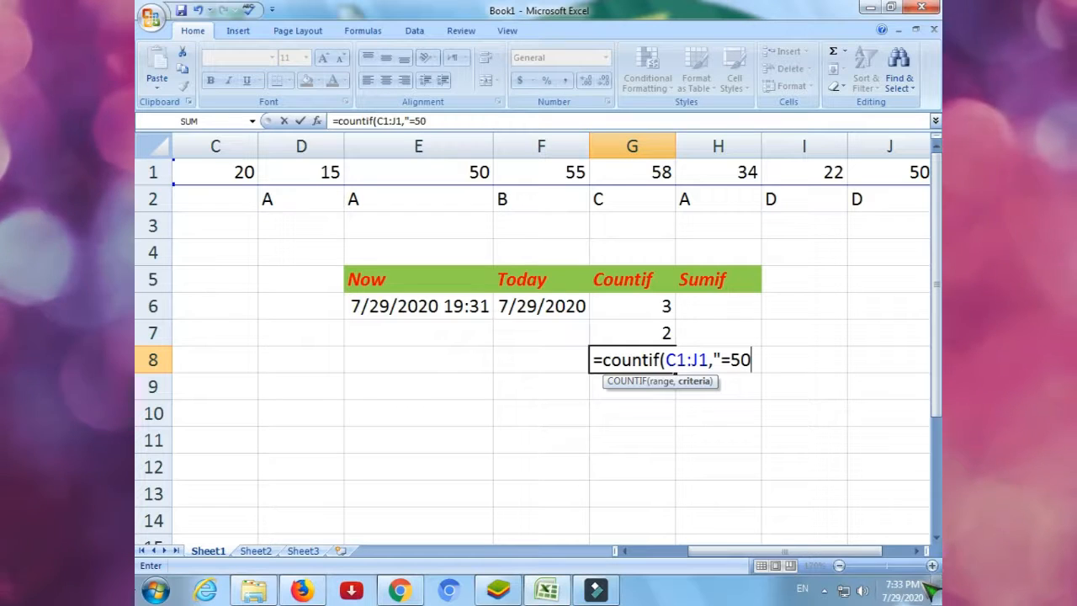
type("\"")
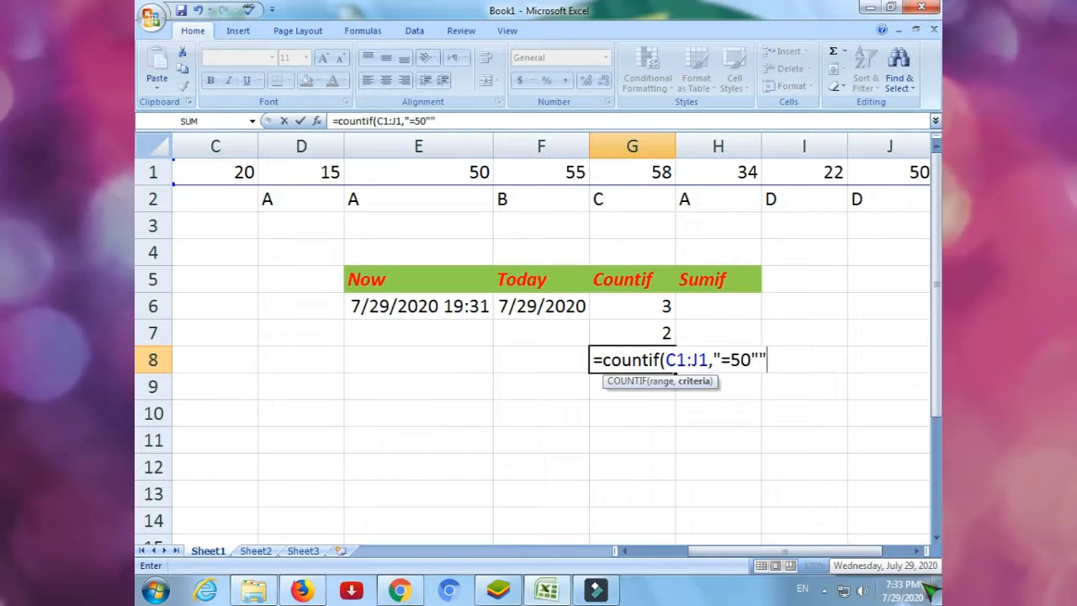
key("BackSpace")
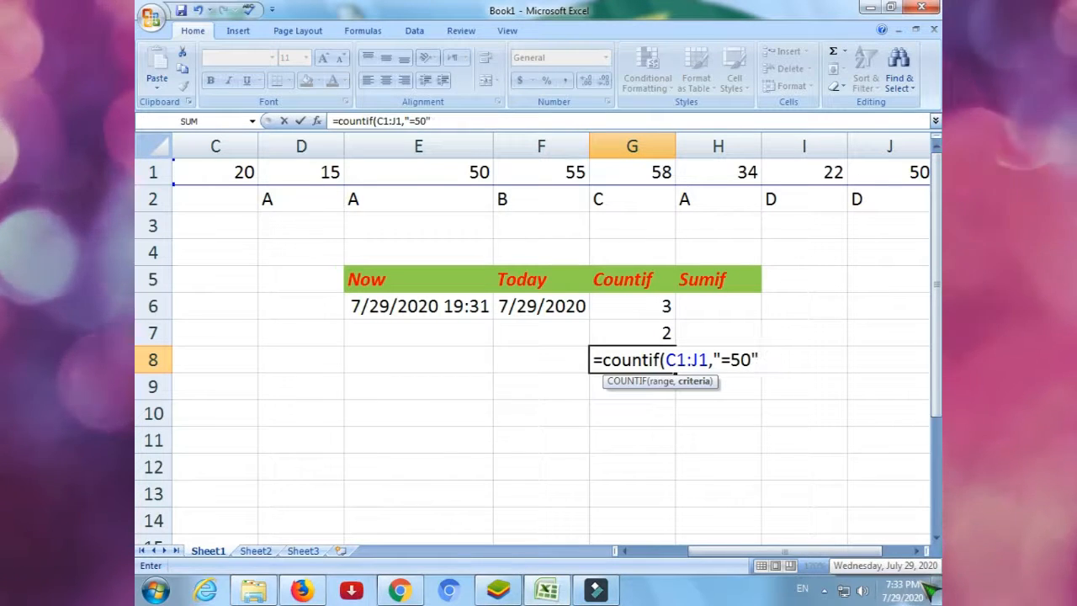
type(")")
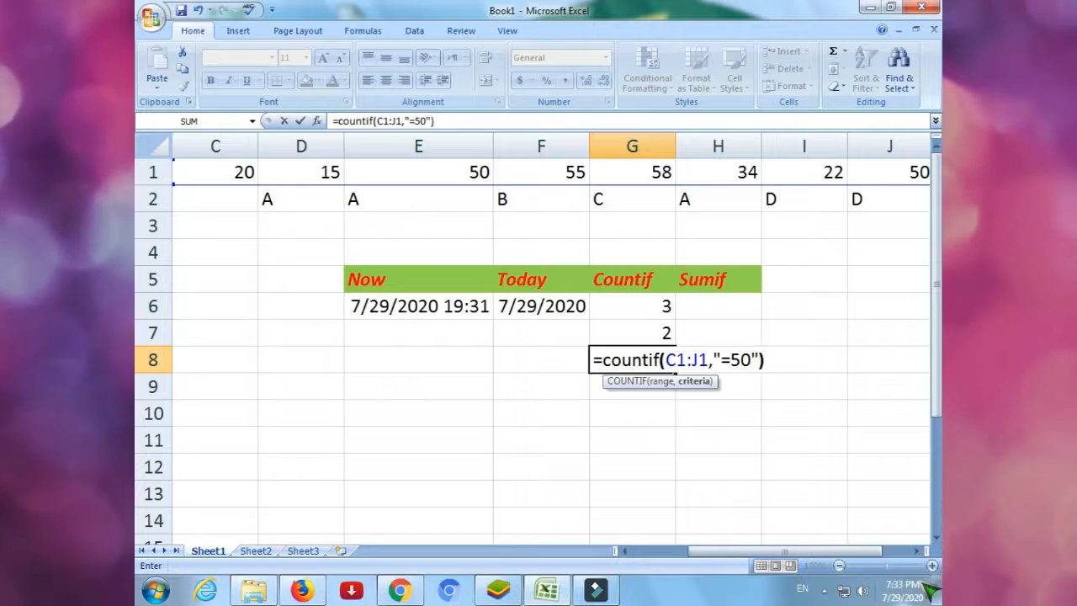
key("Return")
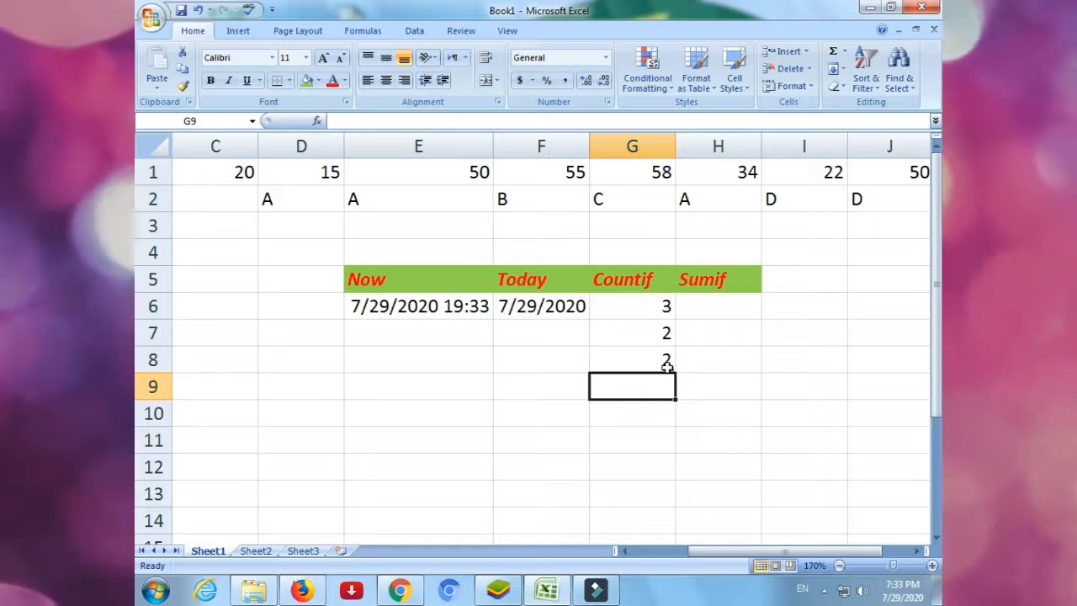
Step: Change the value in cell I1 to 50 to test the COUNTIF formula for values equal to 50
left_click(815, 177)
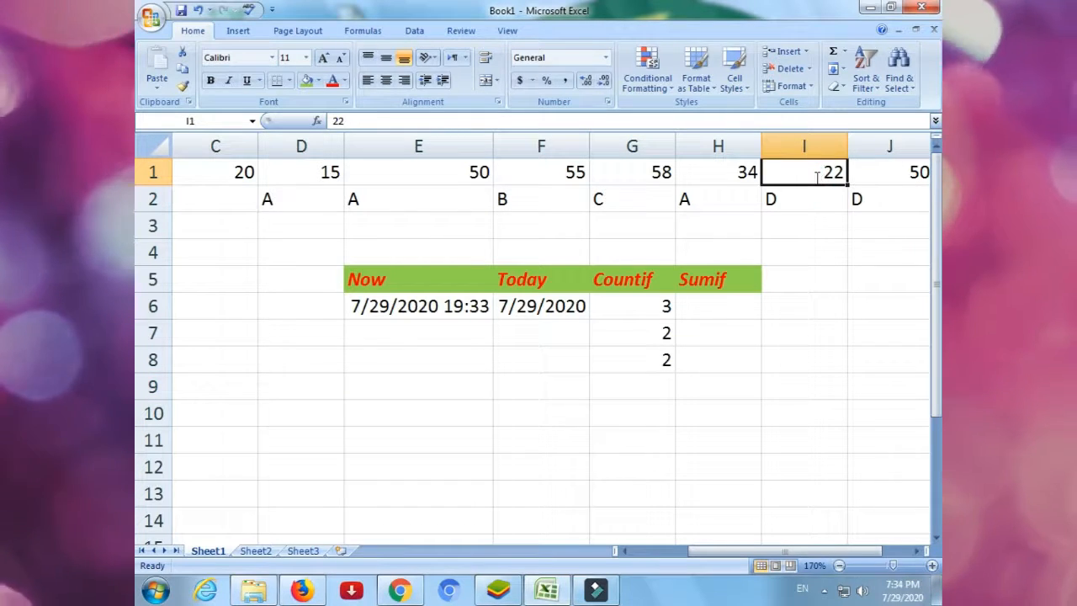
type("500")
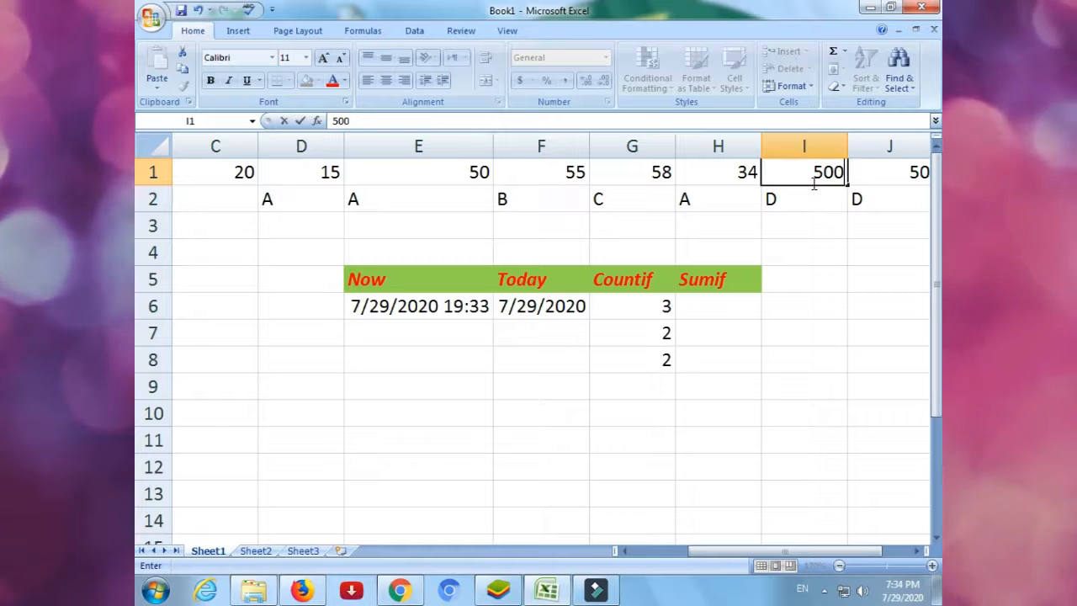
left_click(791, 254)
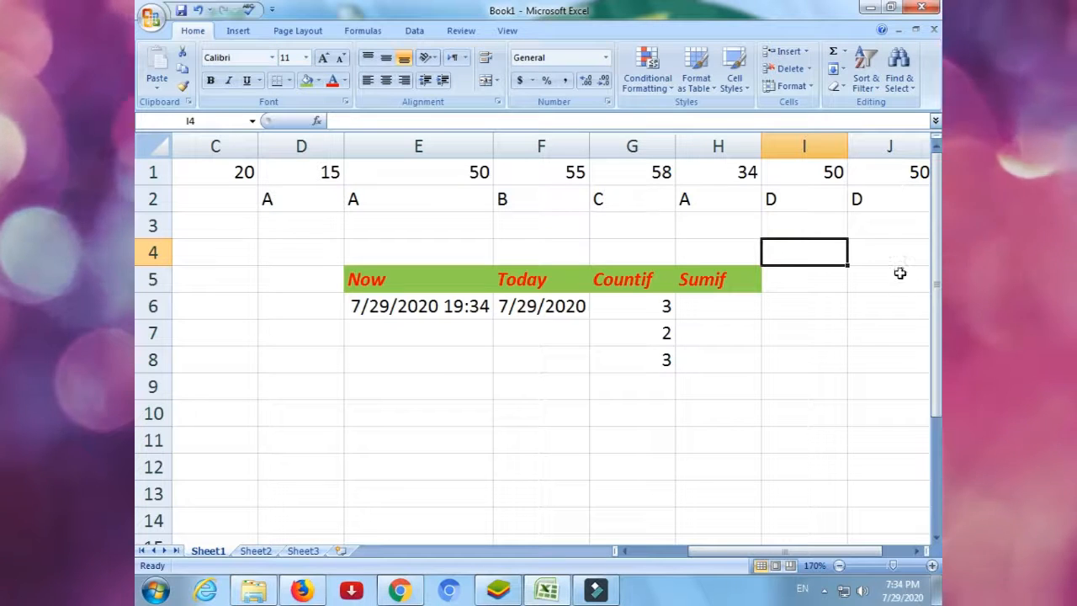
Step: Enter the formula =countif(C1:J1,">50") in cell G9 to count the row 1 values greater than 50
left_click(660, 390)
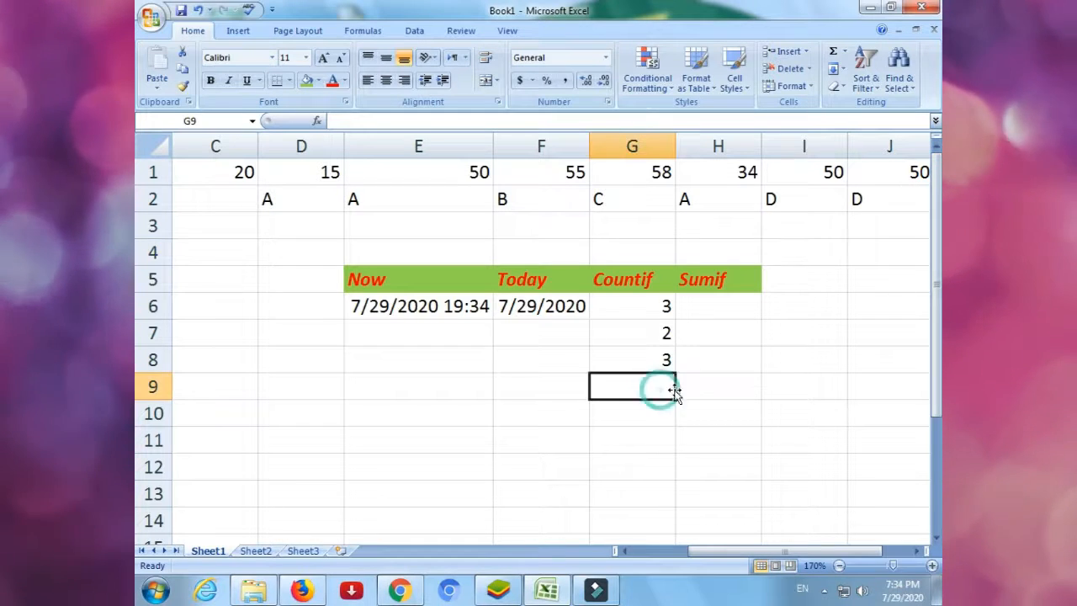
left_click(672, 387)
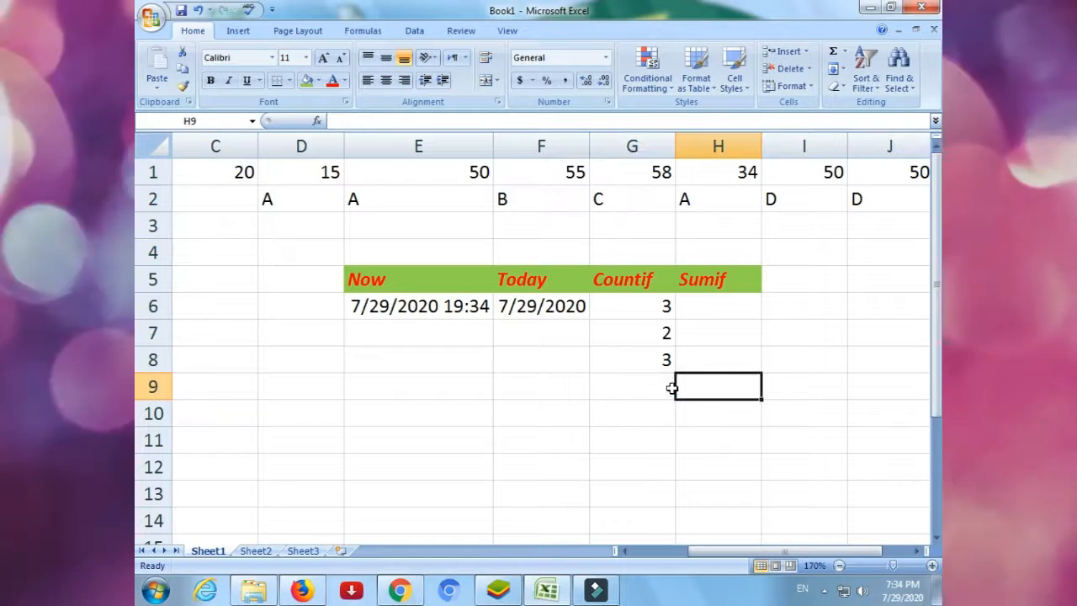
left_click(672, 387)
left_click(685, 386)
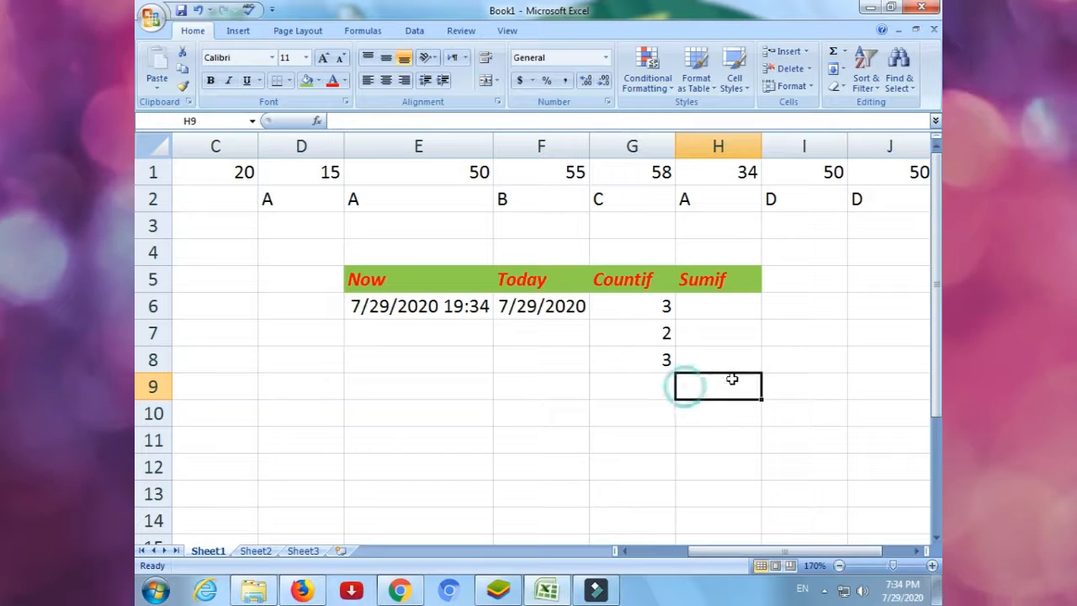
left_click(650, 395)
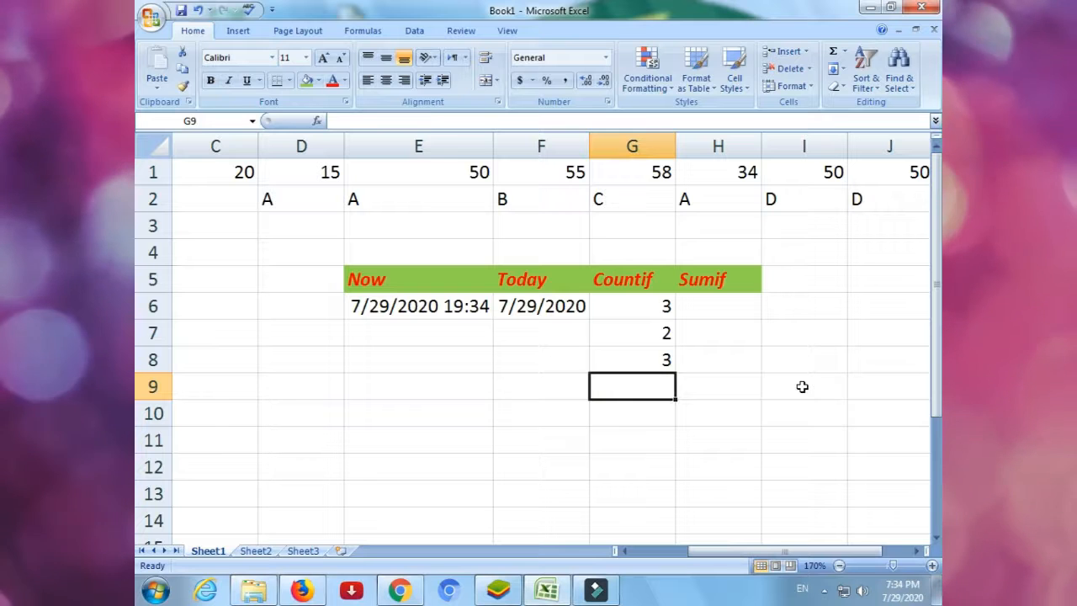
type("=count")
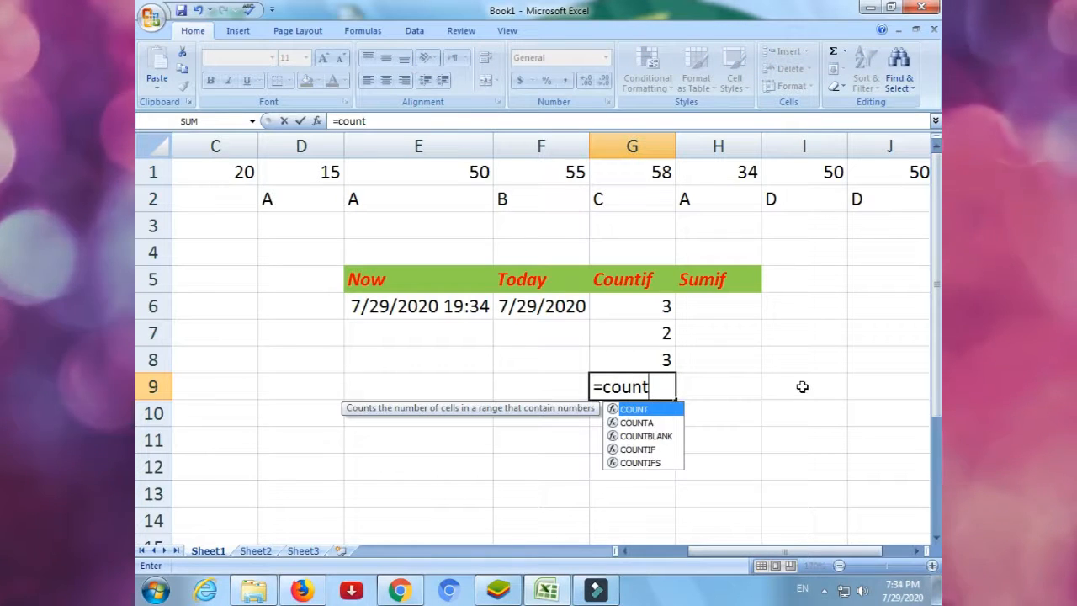
type("if")
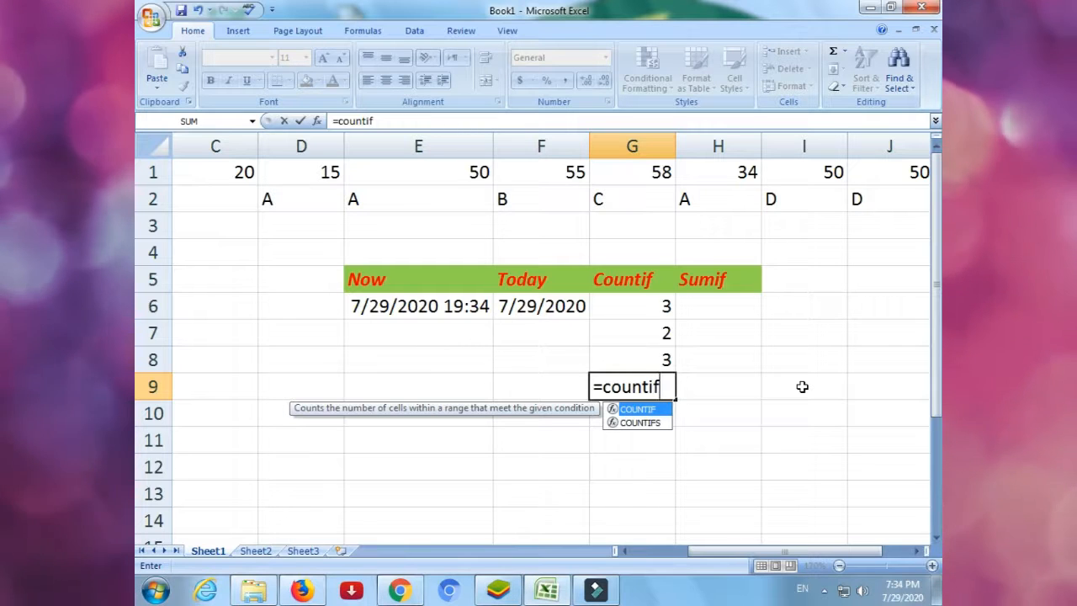
type("(")
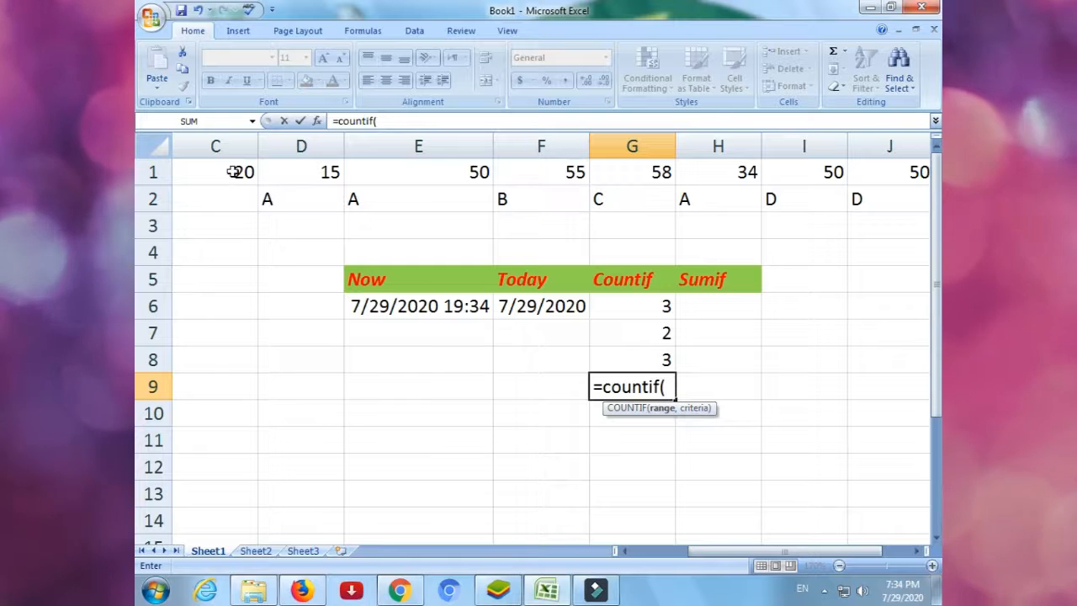
left_click_drag(387, 167, 887, 172)
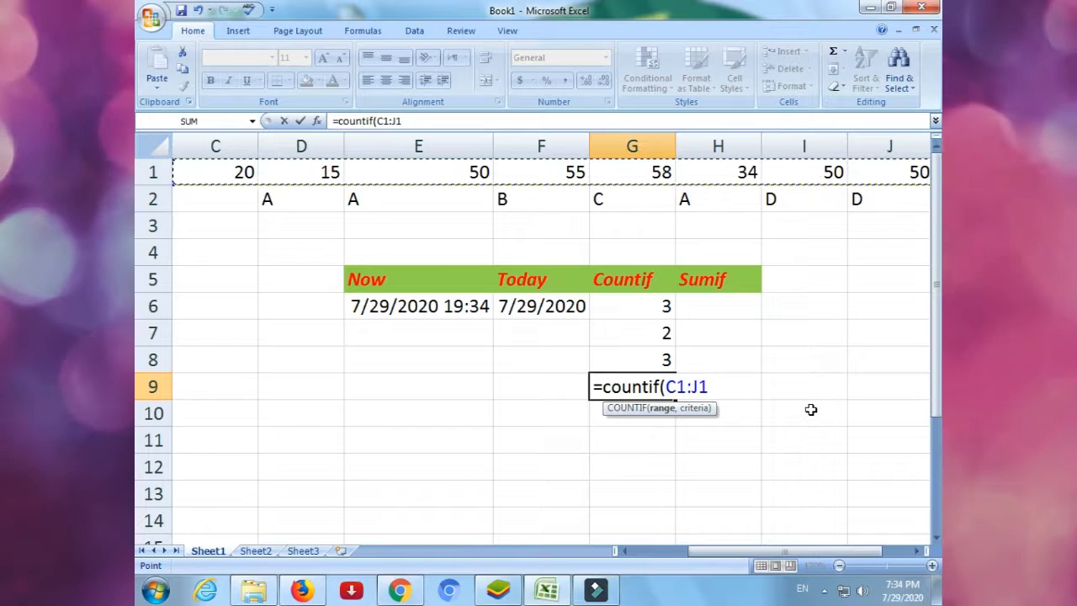
type(",")
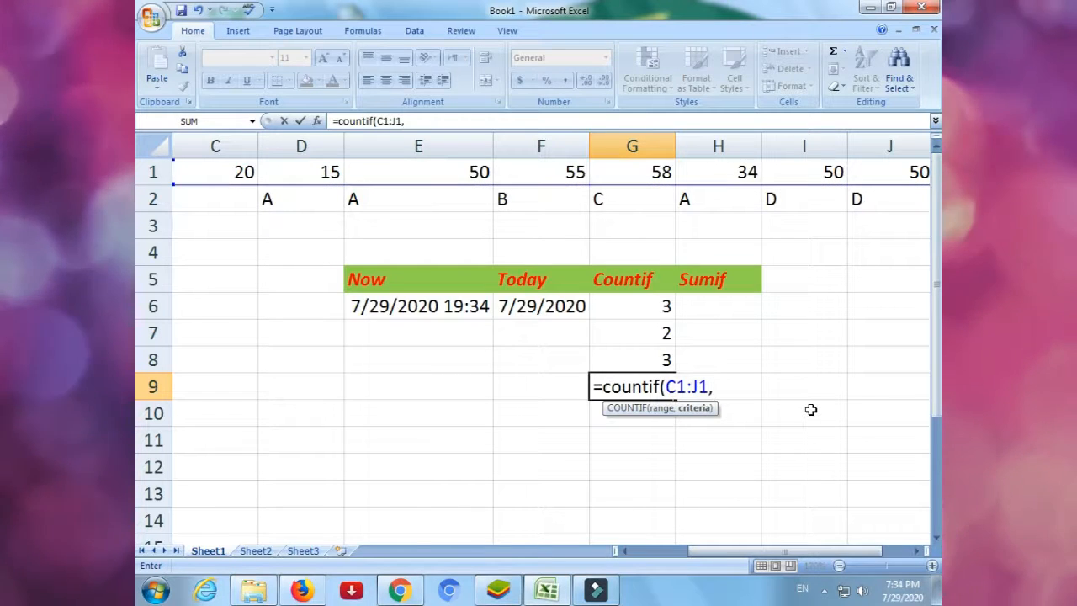
type("\"")
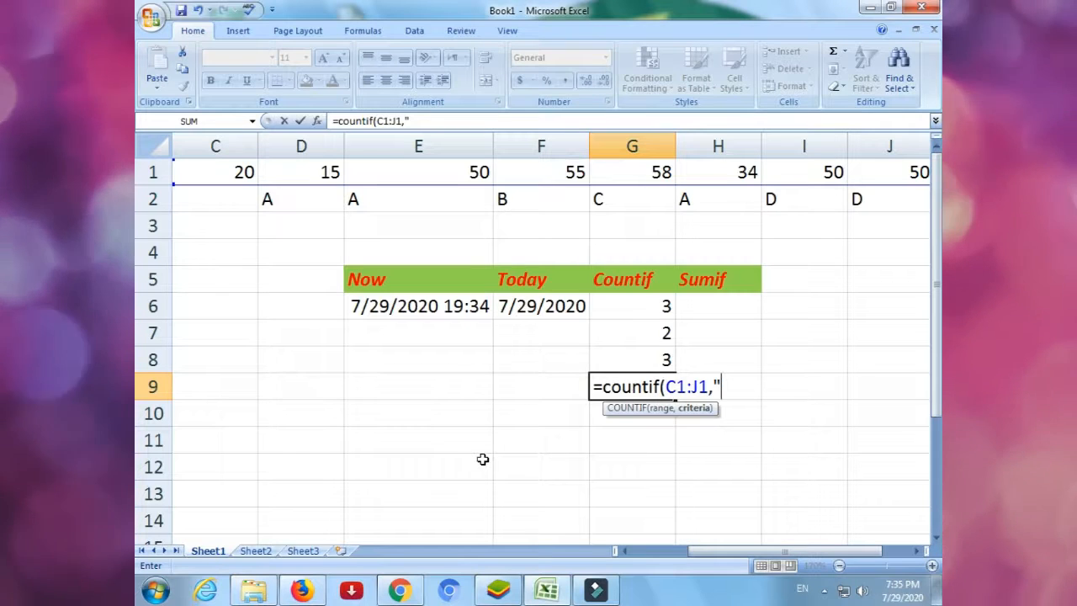
type(">")
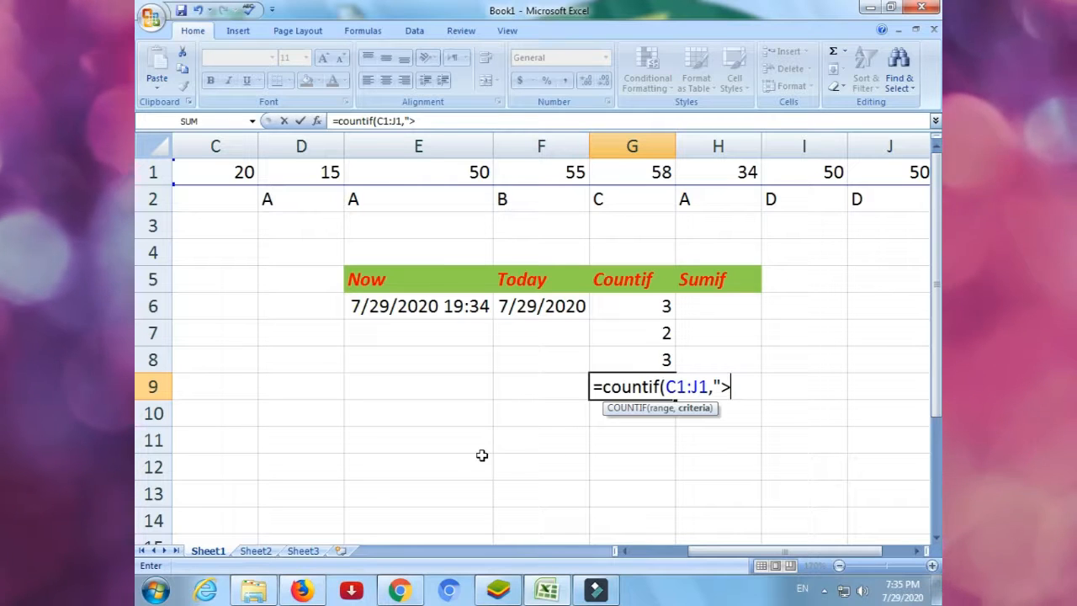
type("50")
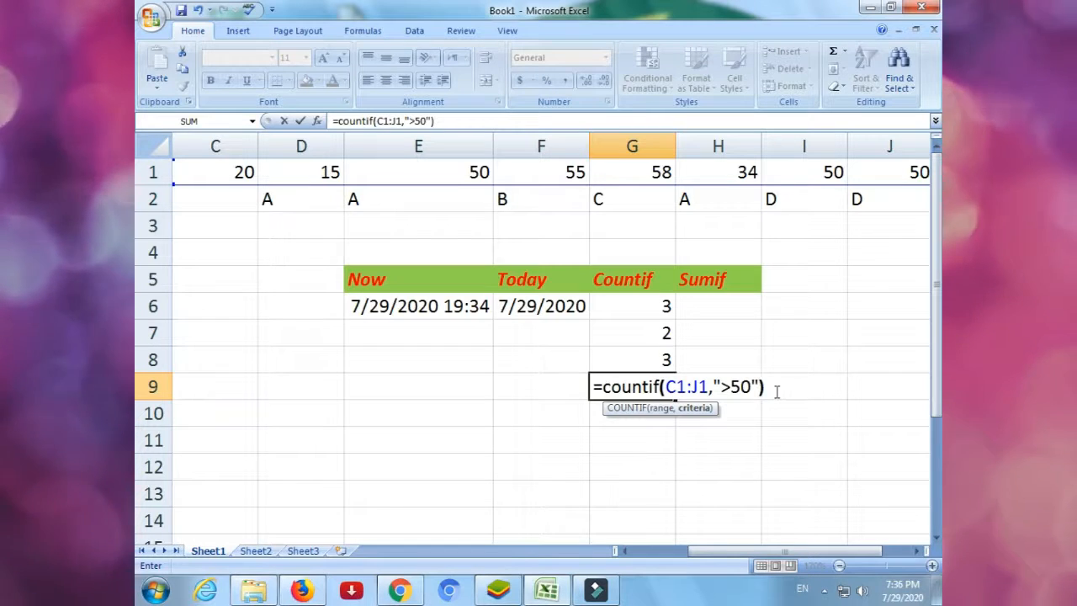
key("Return")
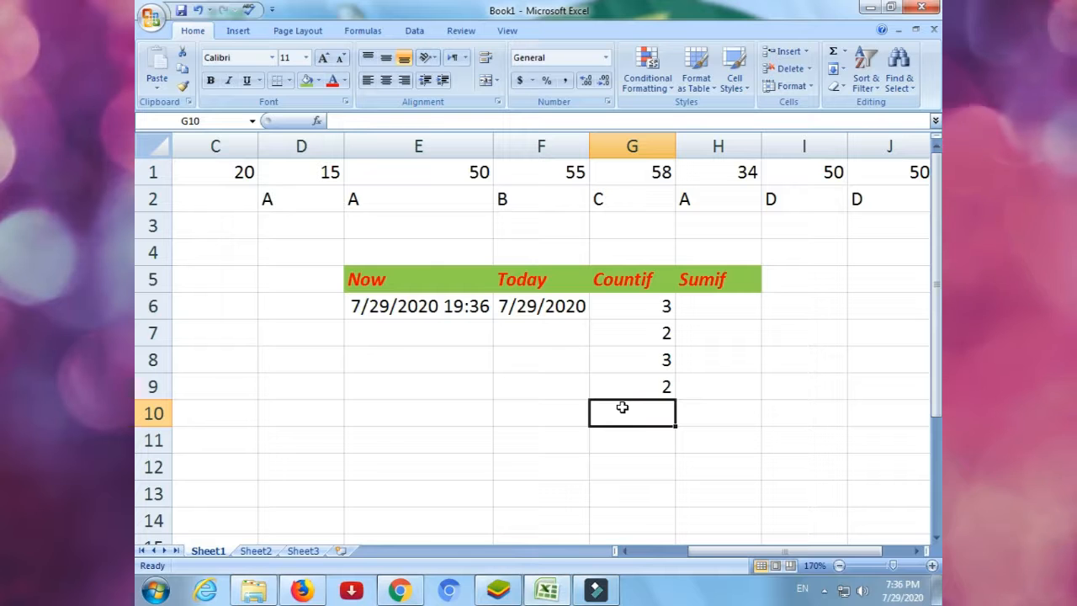
Step: Enter the formula =countif(C1:J1,"<50") in cell G10 to count the row 1 values less than 50
type("=")
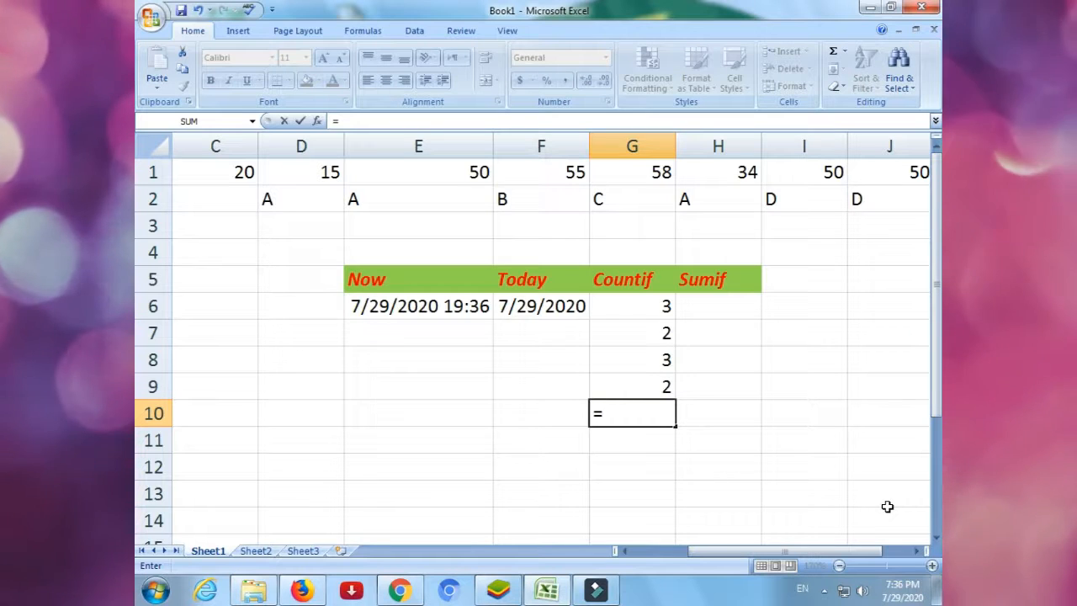
type("c")
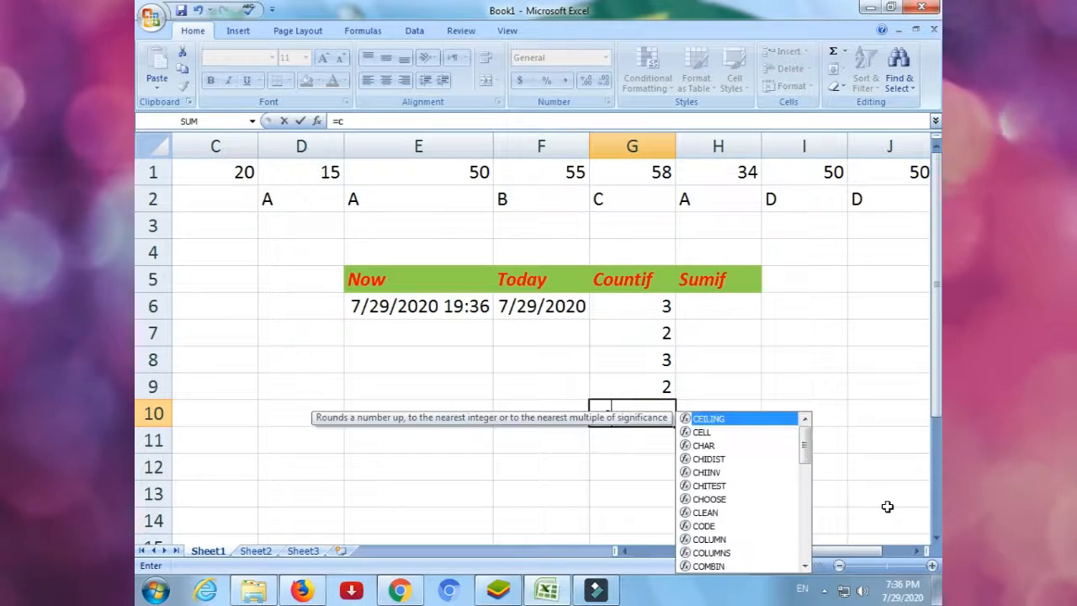
type("ountif")
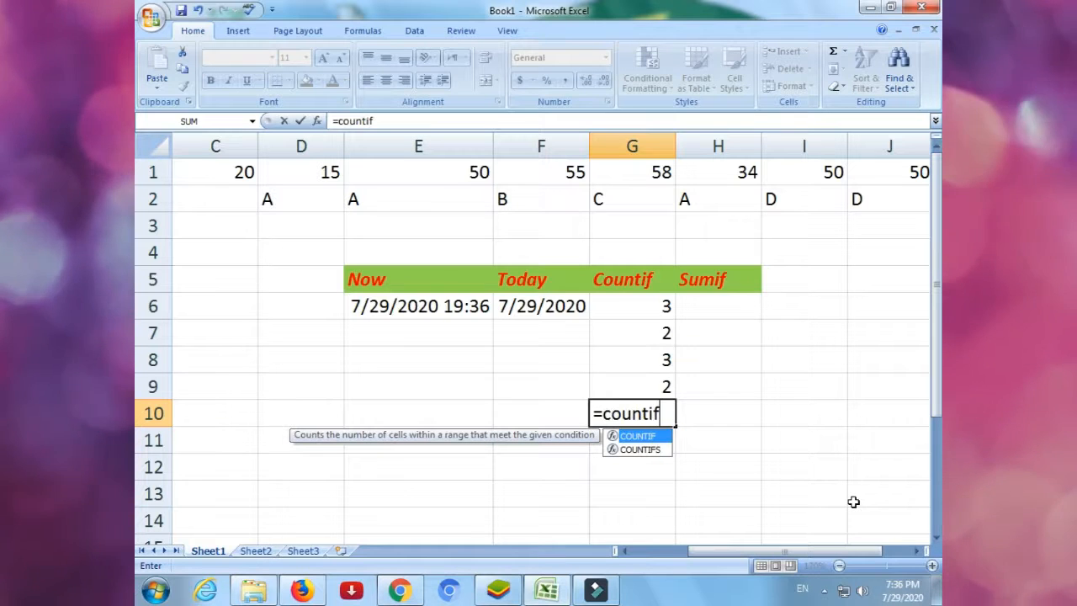
type("(")
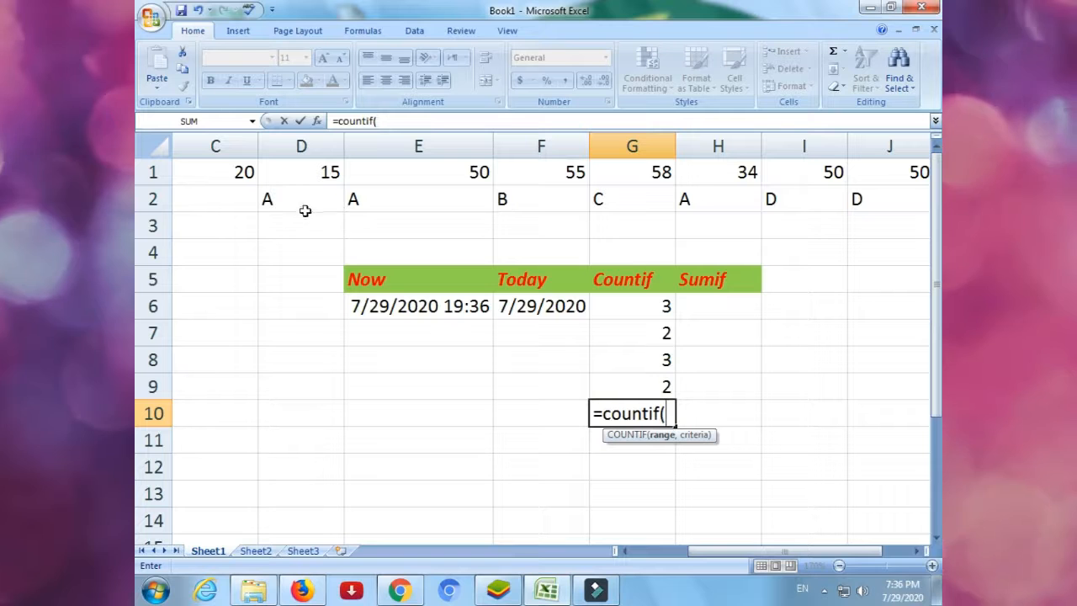
left_click_drag(239, 172, 704, 171)
left_click(627, 553)
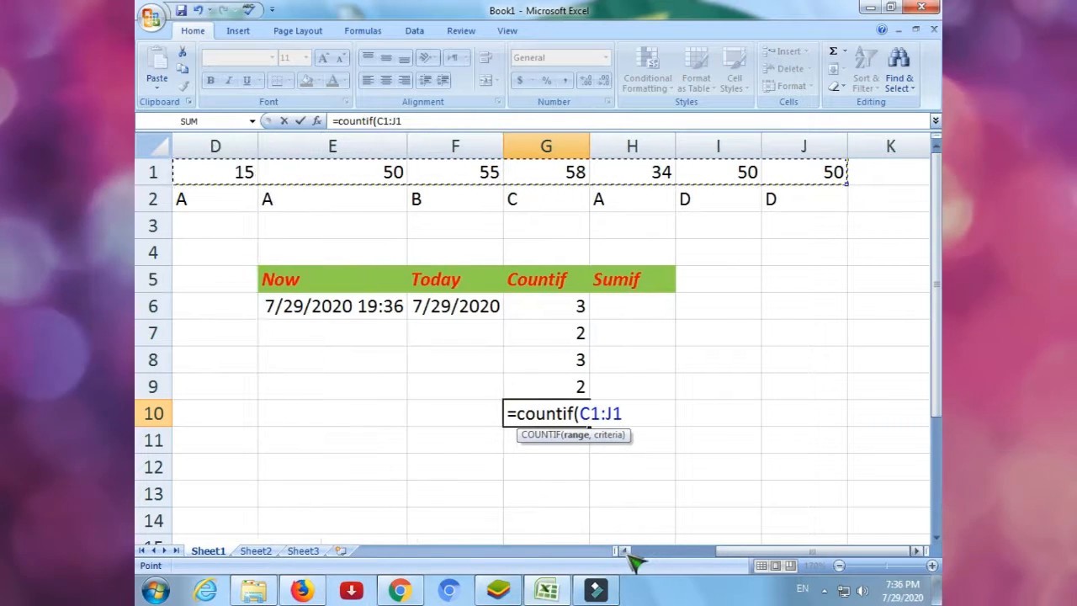
left_click(627, 552)
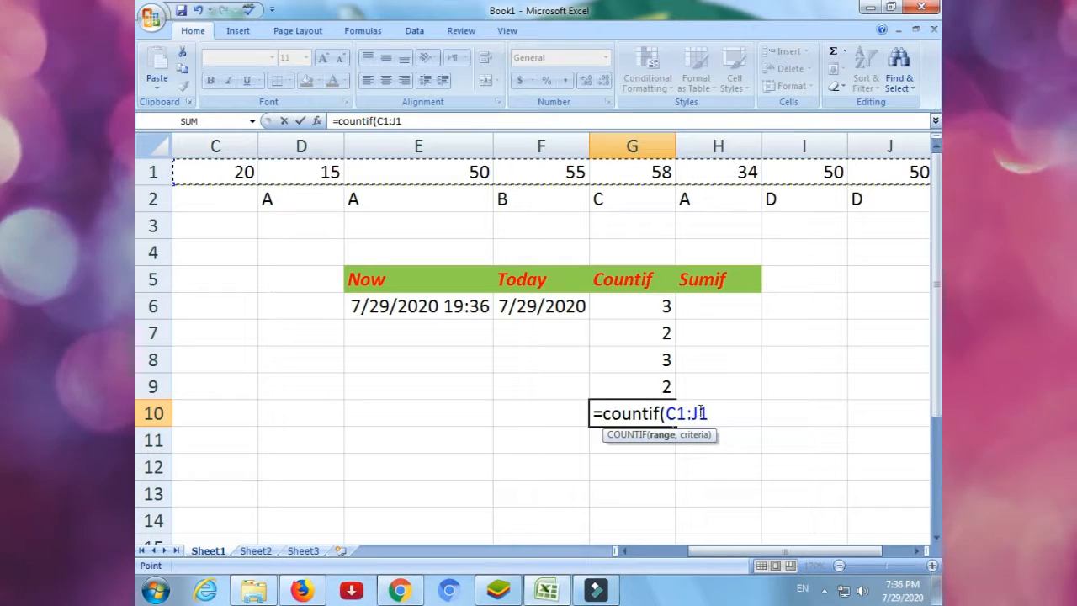
type(",")
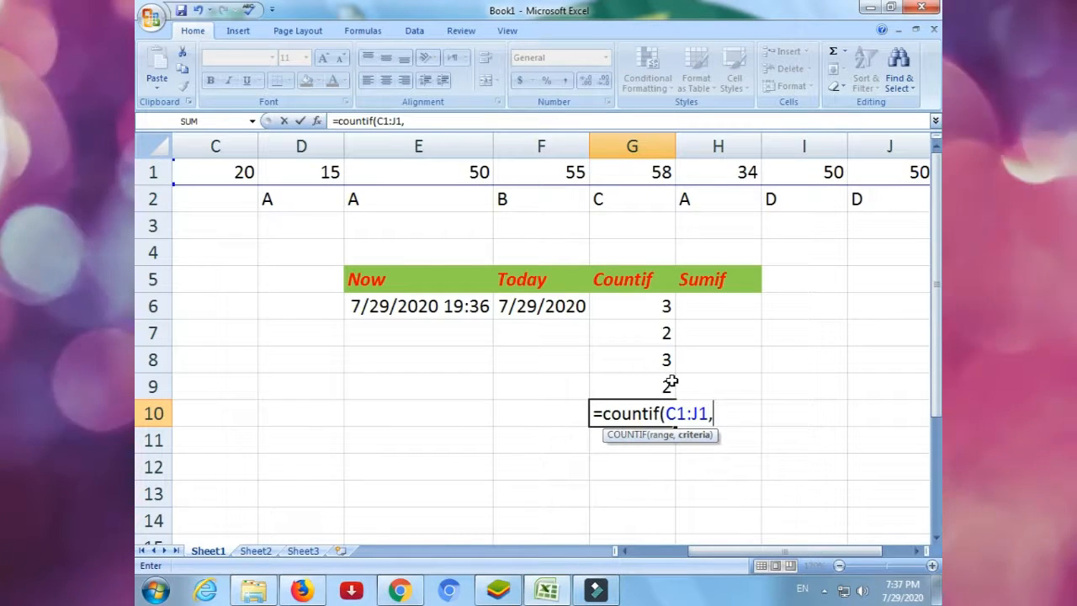
type("\"")
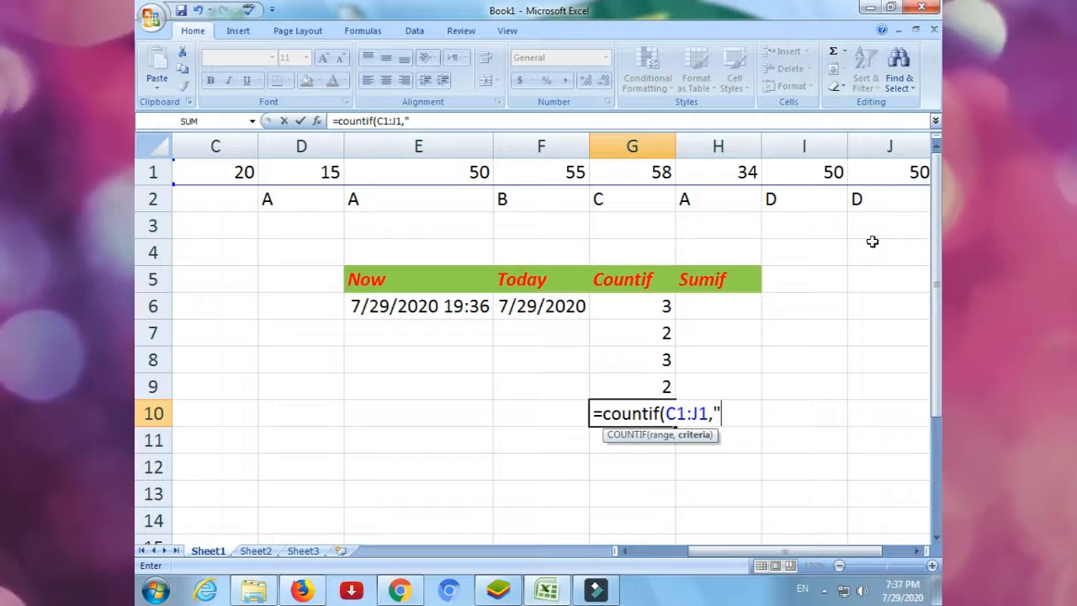
type("<")
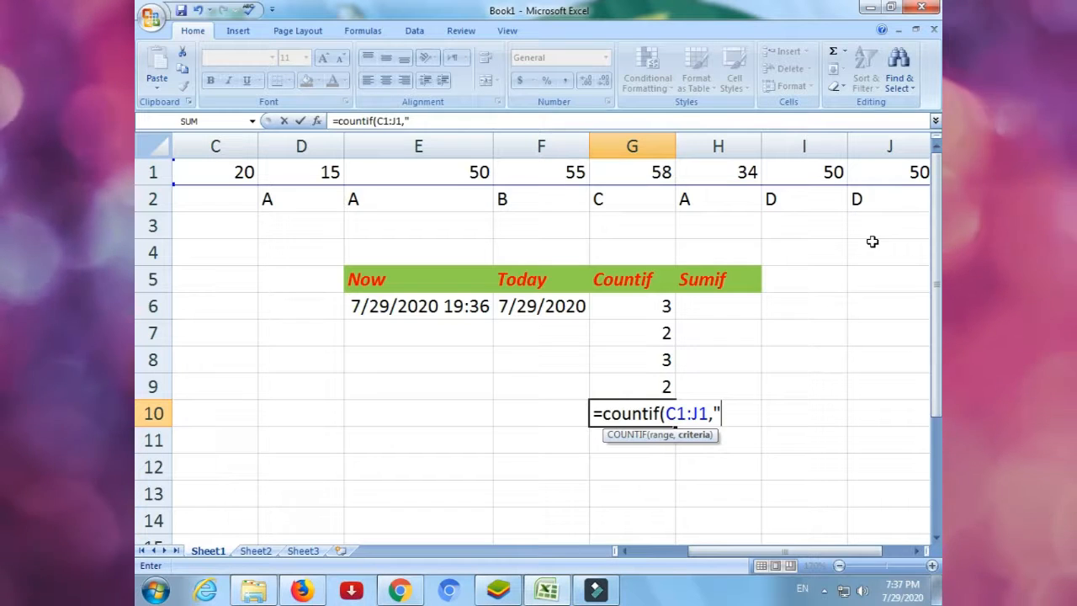
type("5")
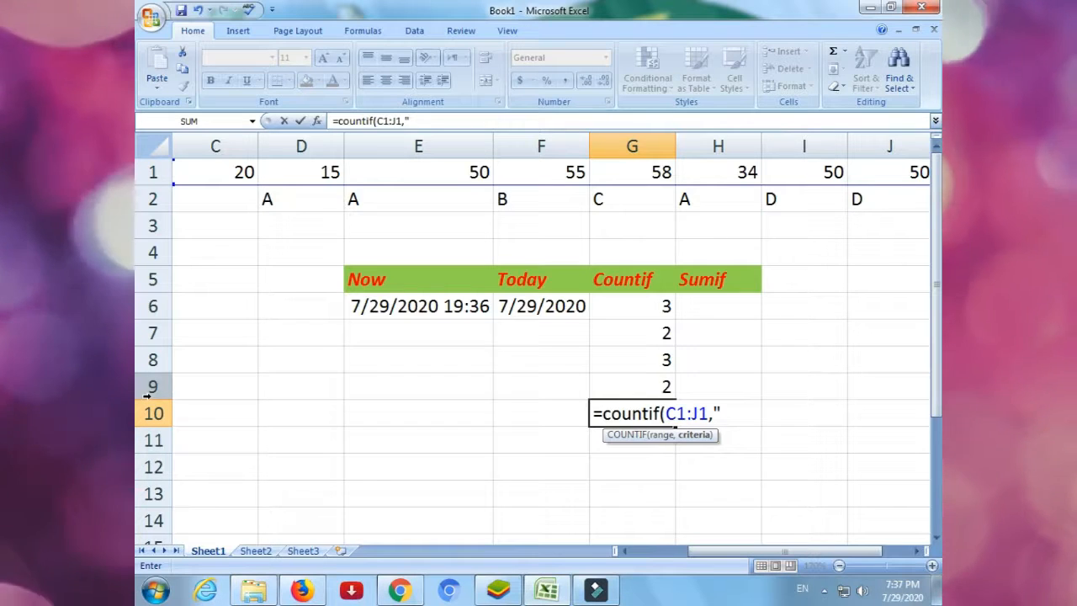
type("<")
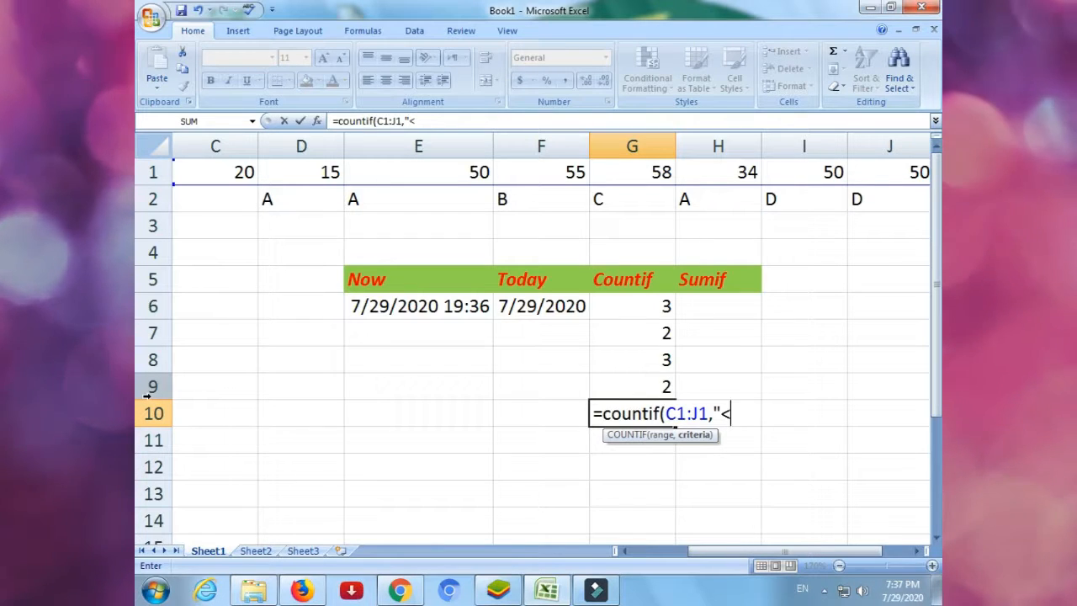
type("50")
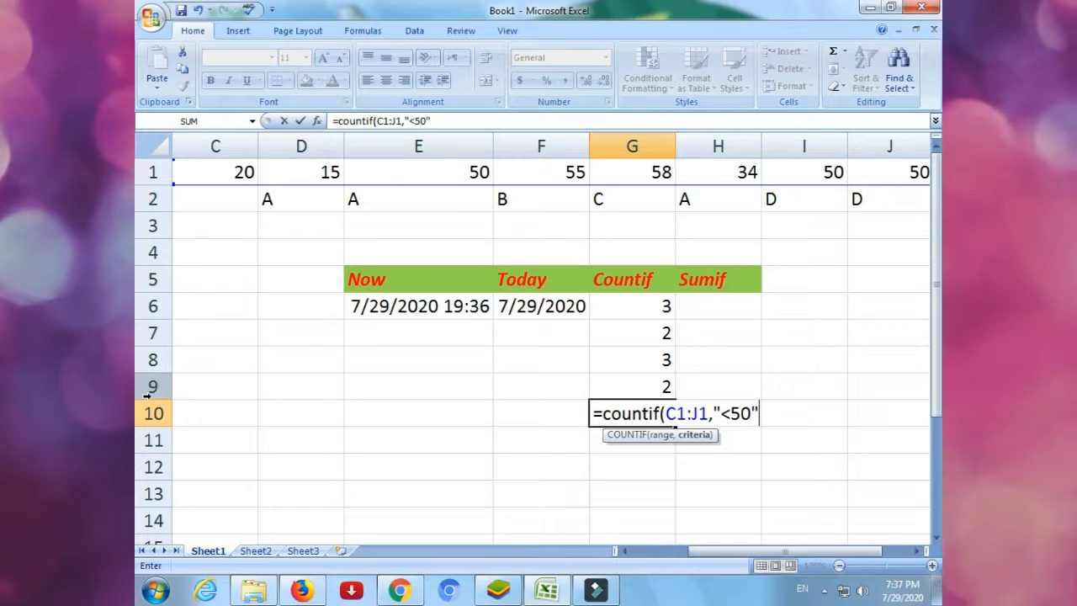
type("\"")
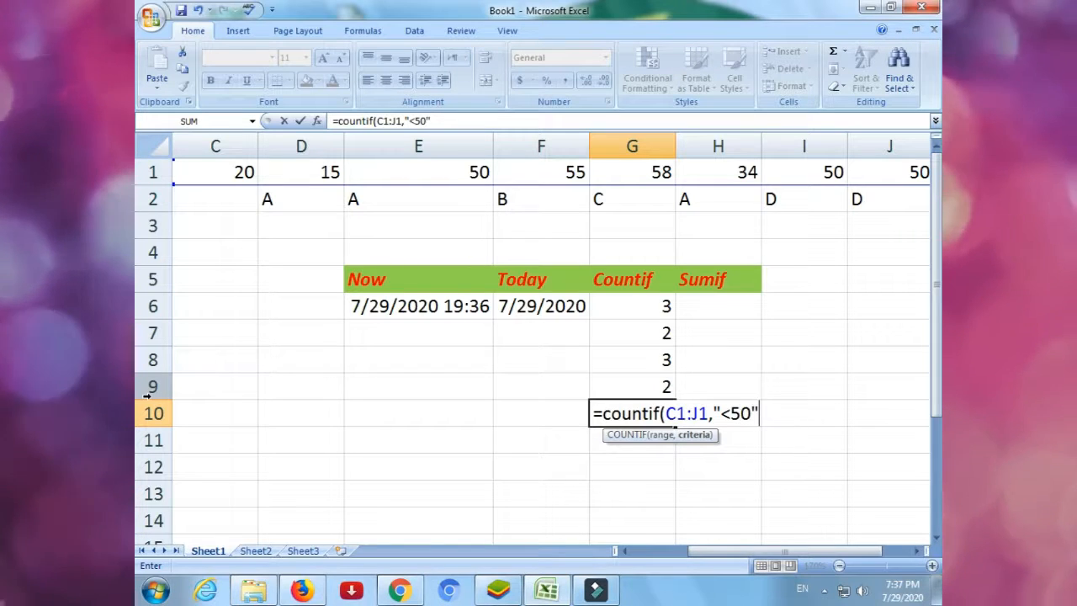
type(")")
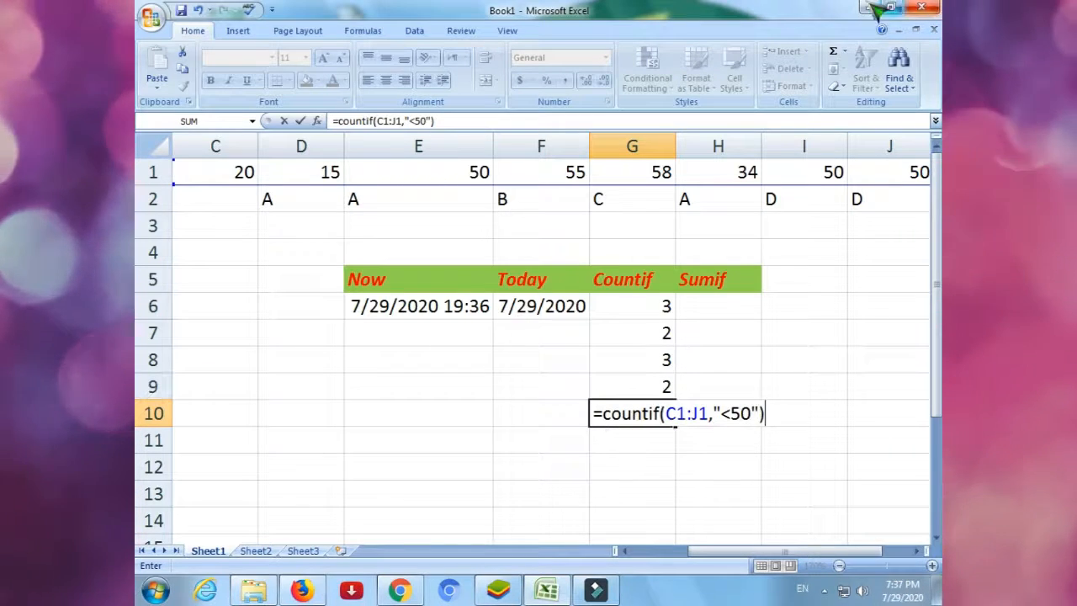
key("Return")
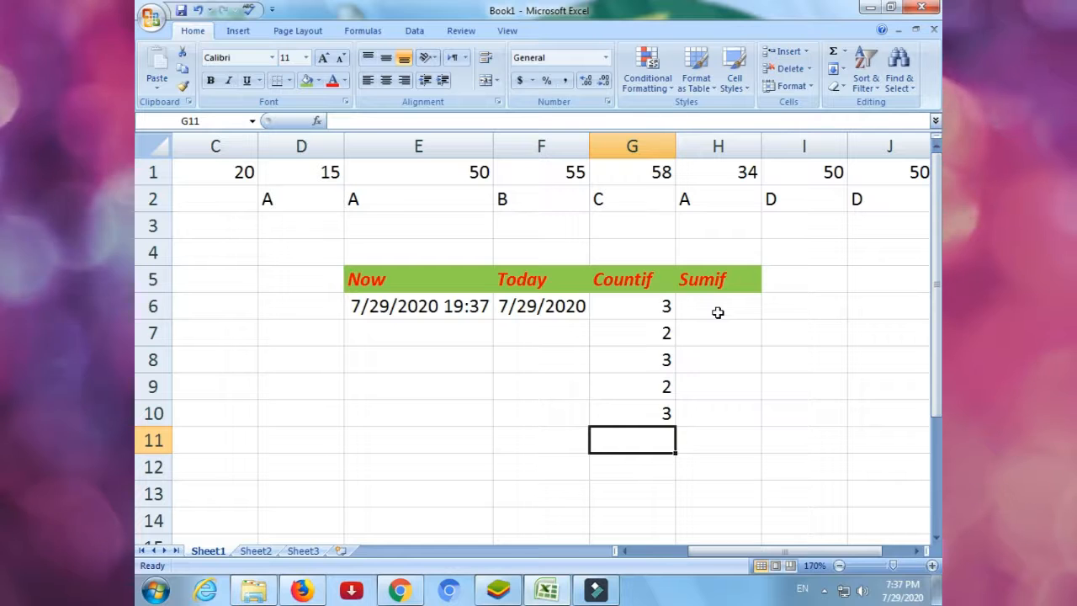
Step: Review the COUNTIF formulas in cells G6 to G10 one by one, comparing their ranges and criteria
left_click(718, 313)
left_click(665, 308)
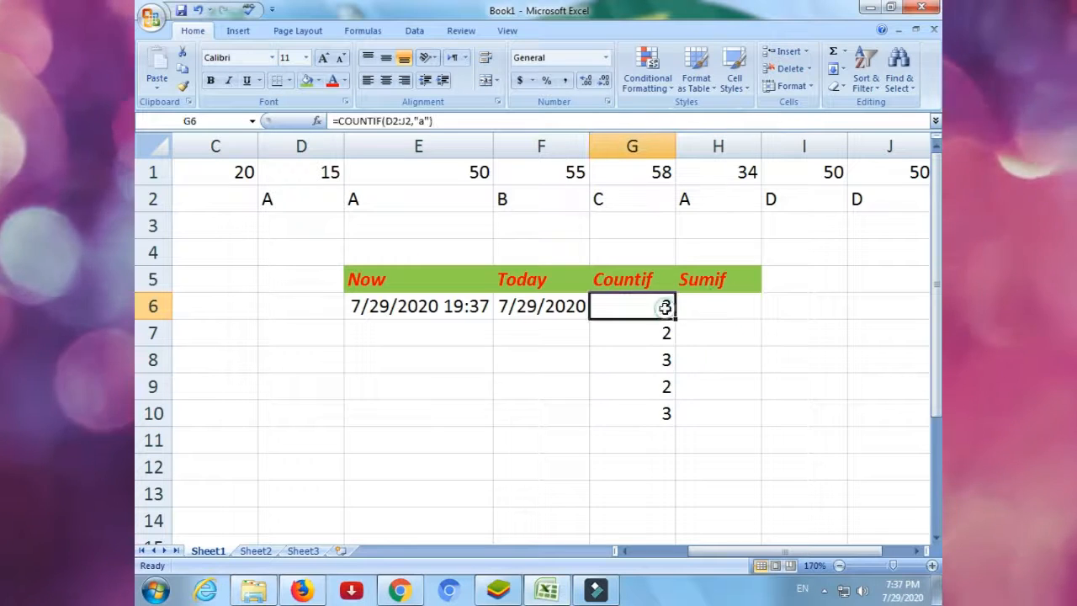
left_click(662, 335)
left_click(664, 308)
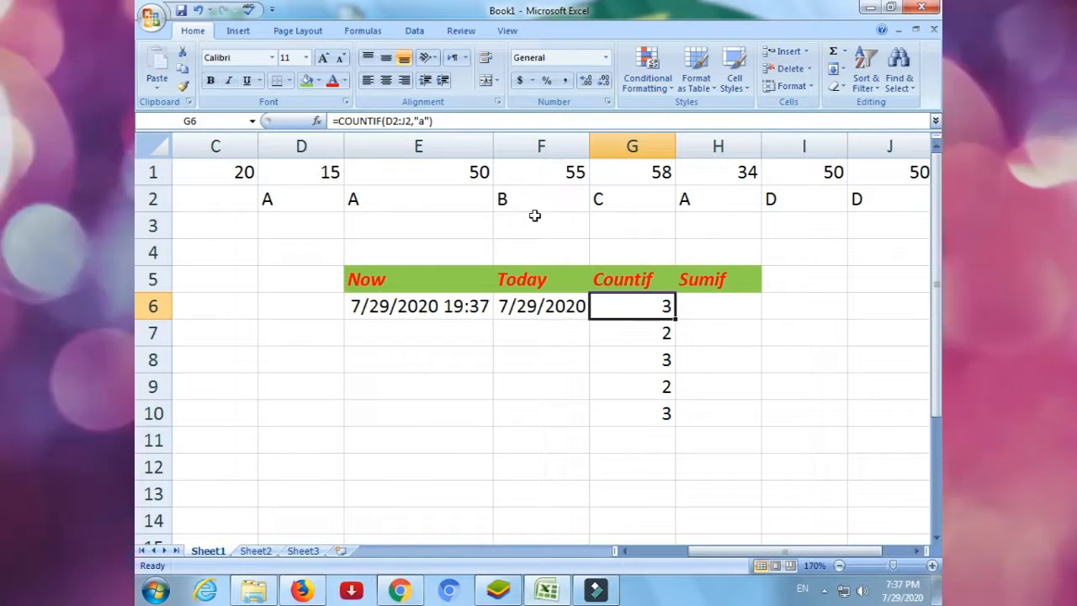
left_click(653, 338)
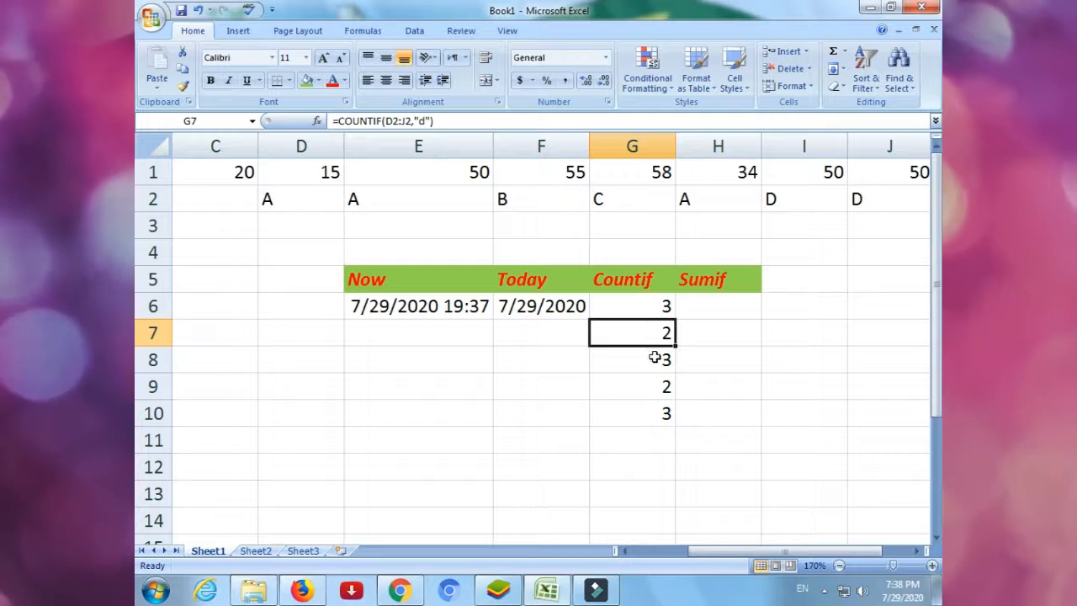
left_click(656, 362)
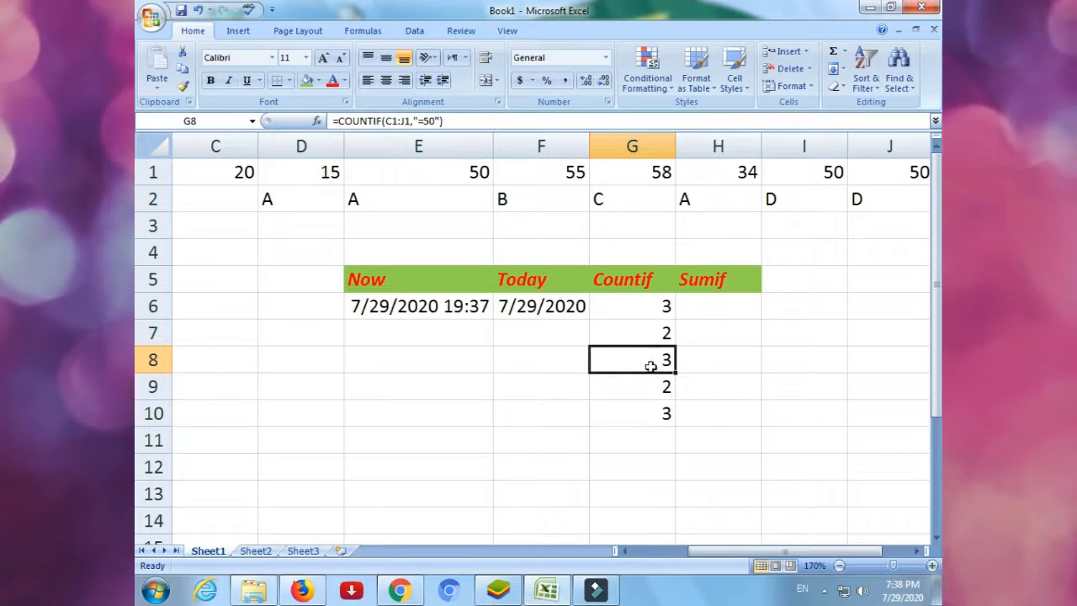
left_click(655, 388)
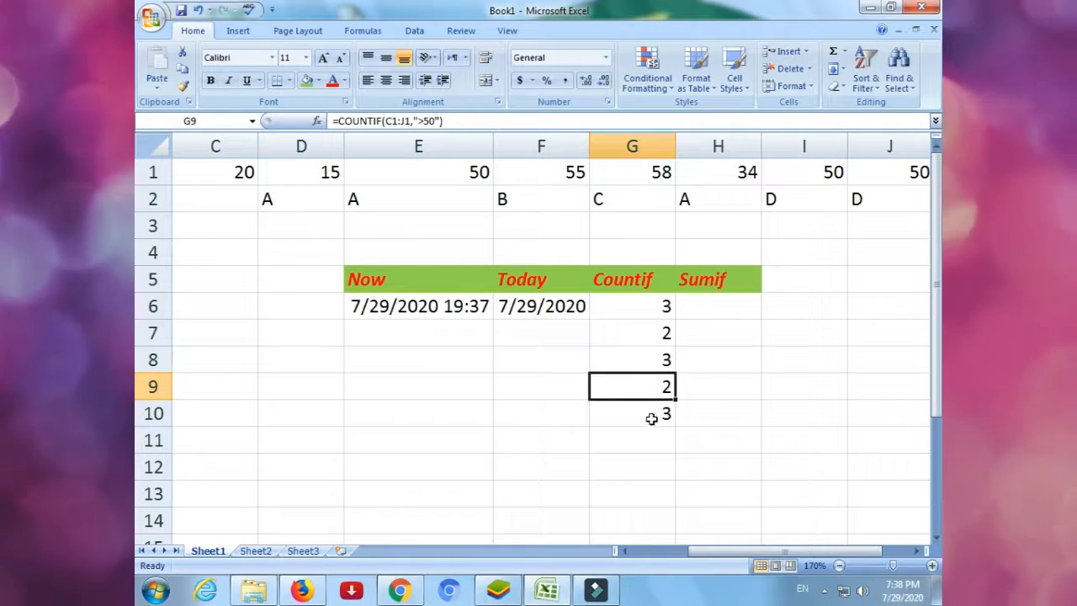
left_click(653, 416)
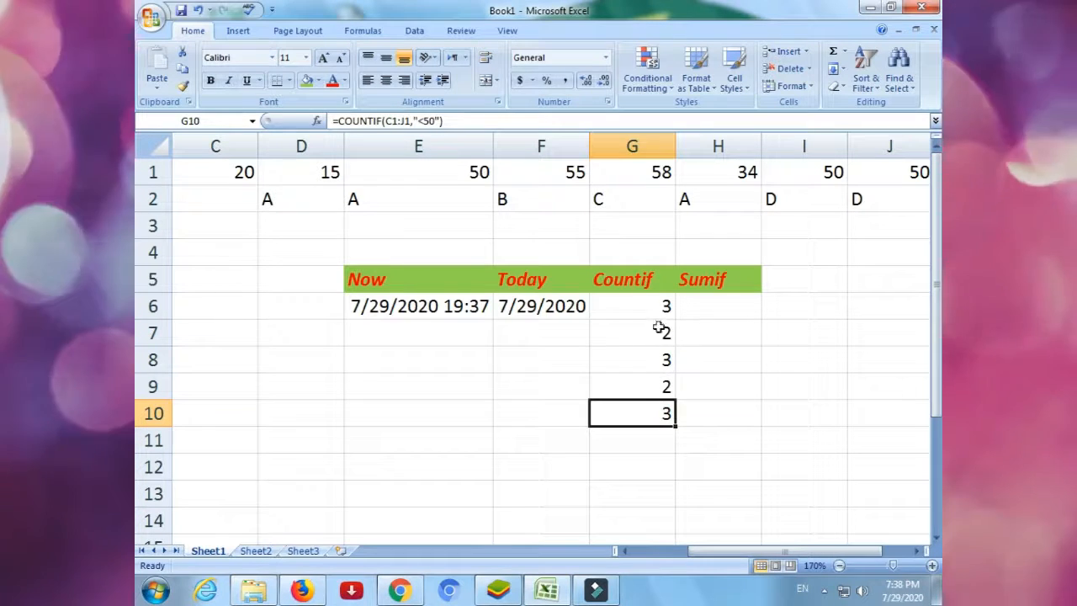
left_click(651, 361)
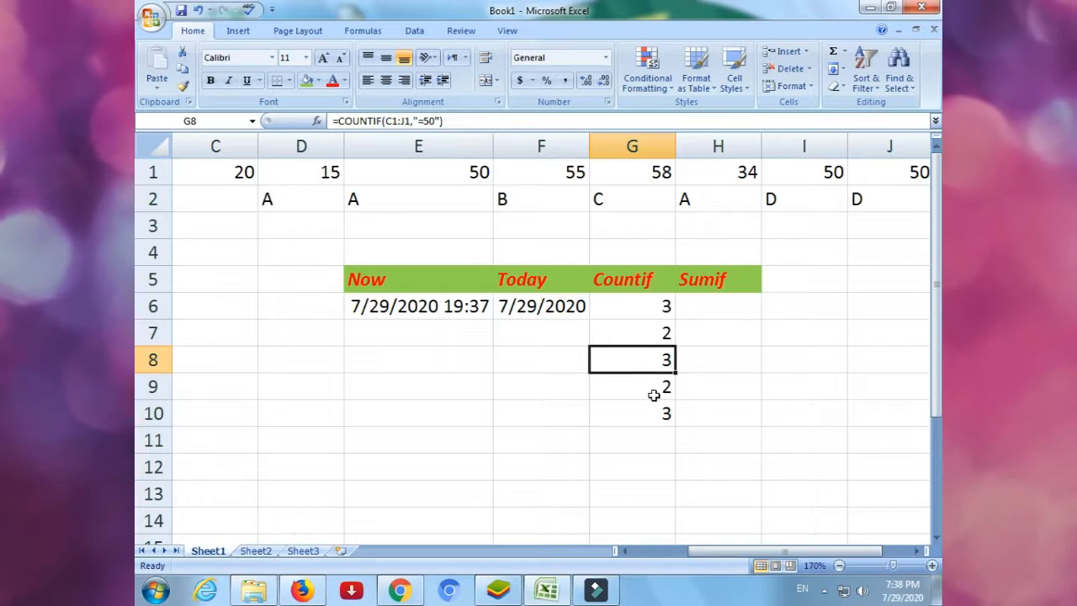
Step: Try changing the criterion of the COUNTIF formula in cell G9 to "=>50"
left_click(654, 395)
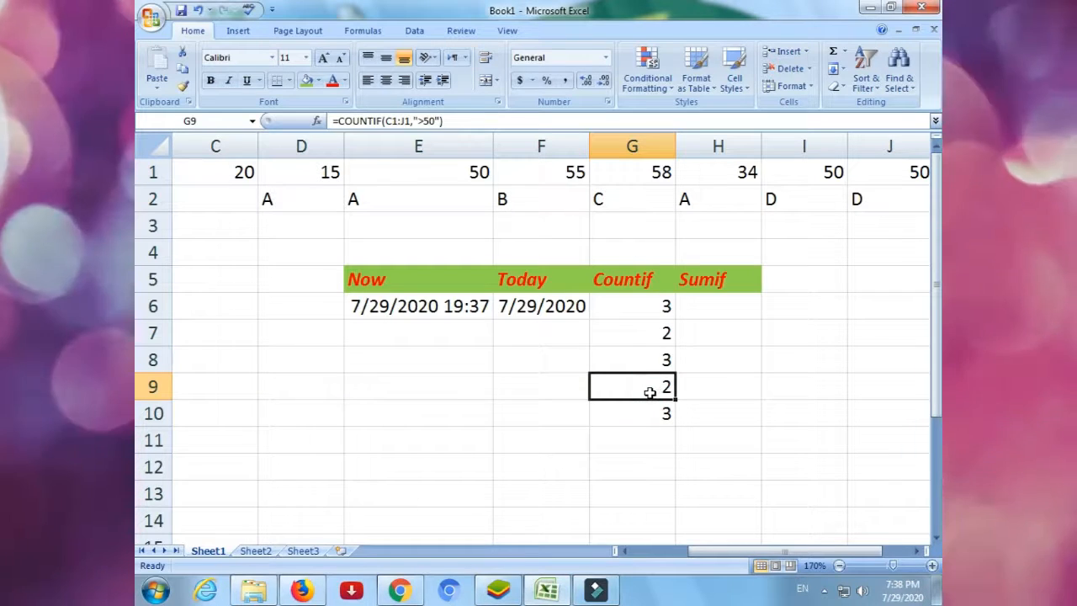
double_click(655, 389)
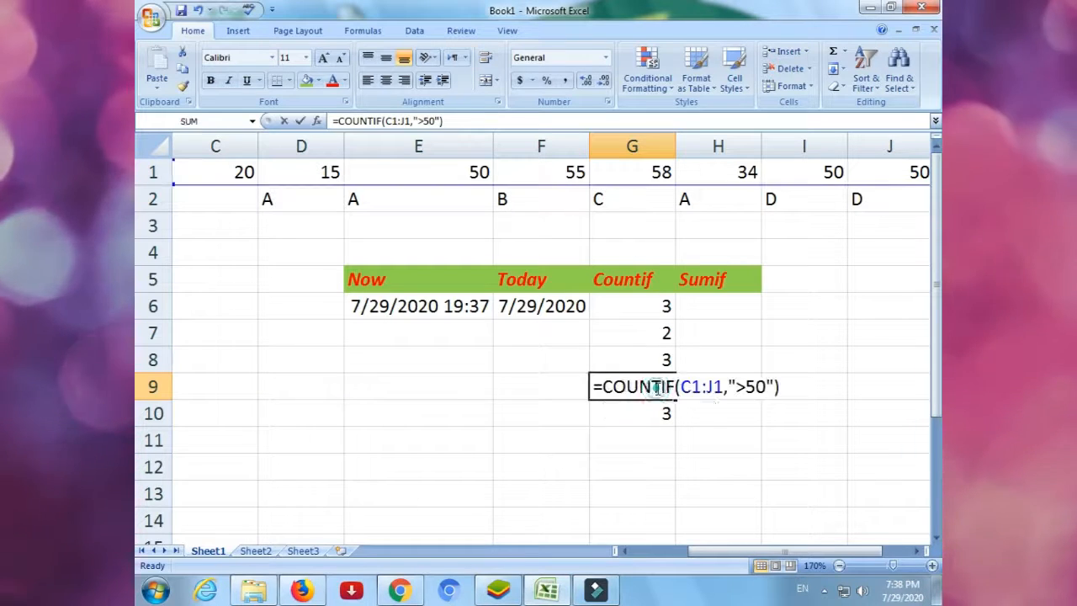
left_click(733, 386)
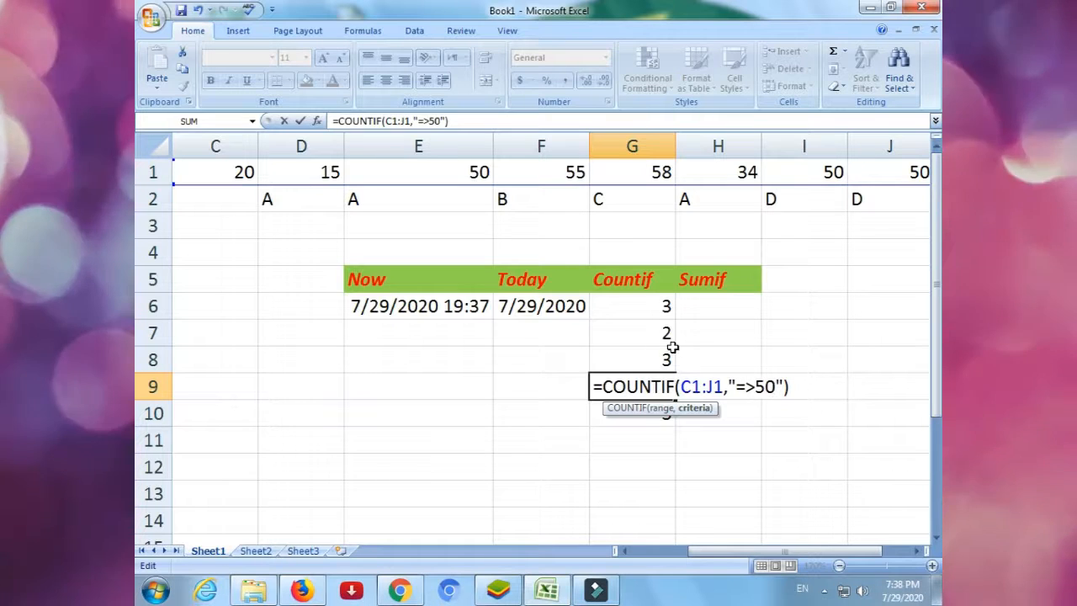
key("Return")
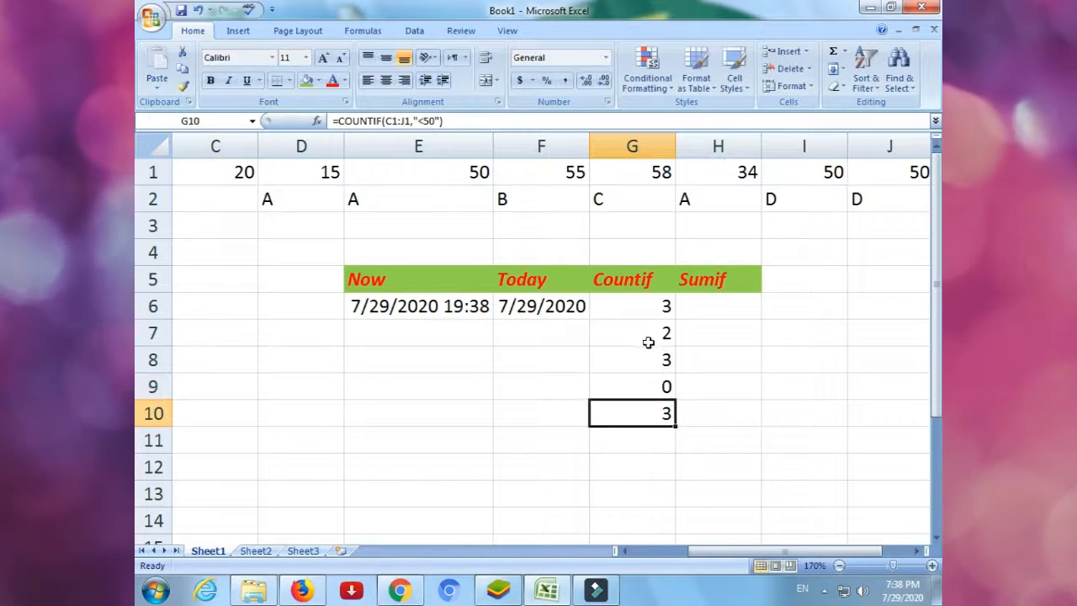
Step: Correct the criterion of the COUNTIF formula in cell G9 to ">=50" to count row 1 values greater than or equal to 50
left_click(667, 387)
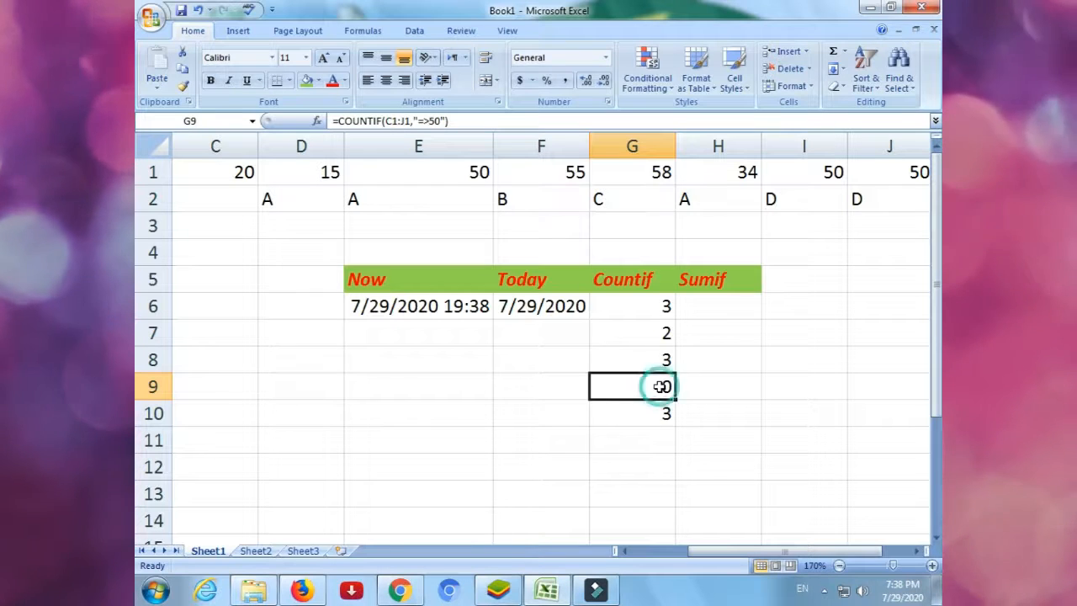
double_click(665, 387)
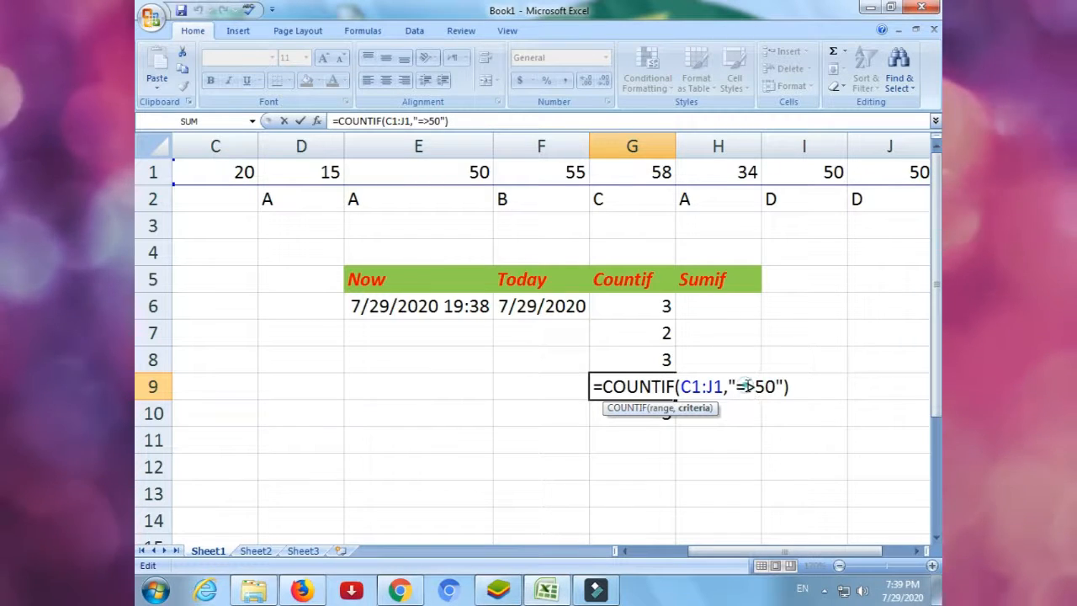
left_click(747, 386)
key("BackSpace")
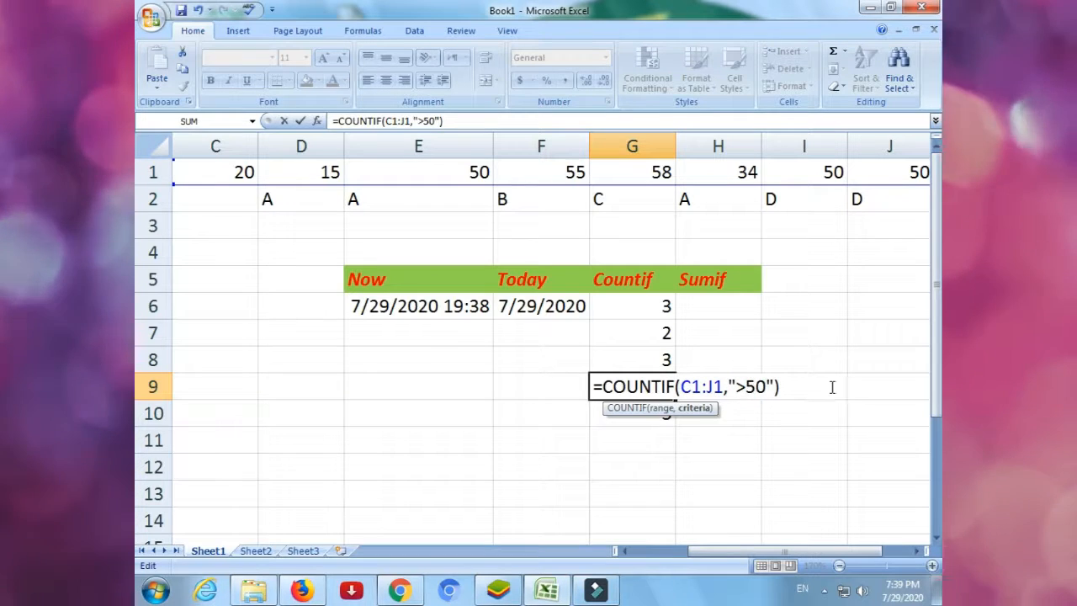
key("Right")
type("=")
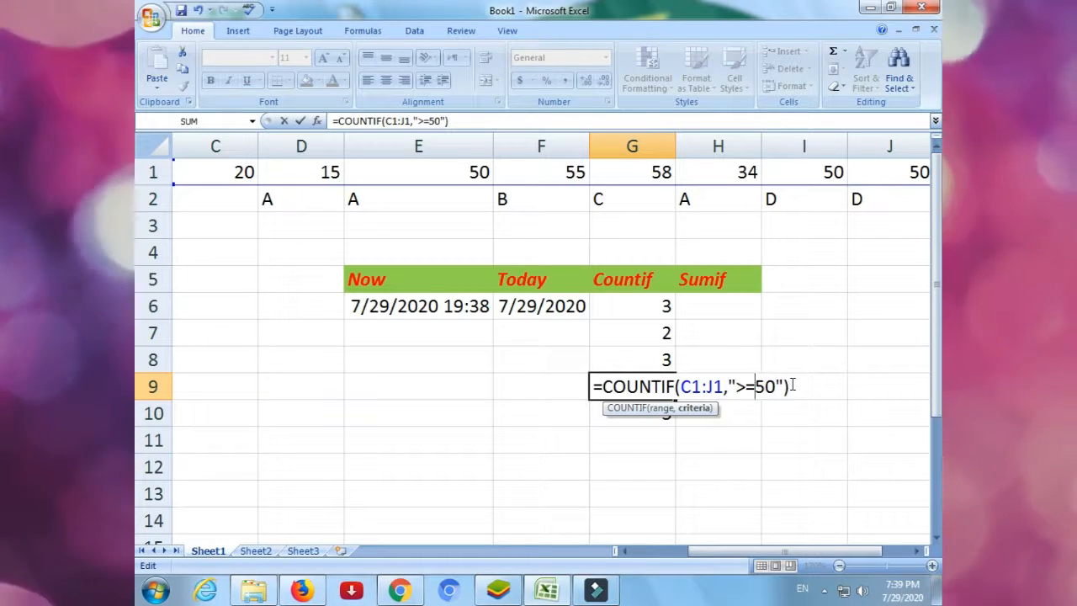
key("Return")
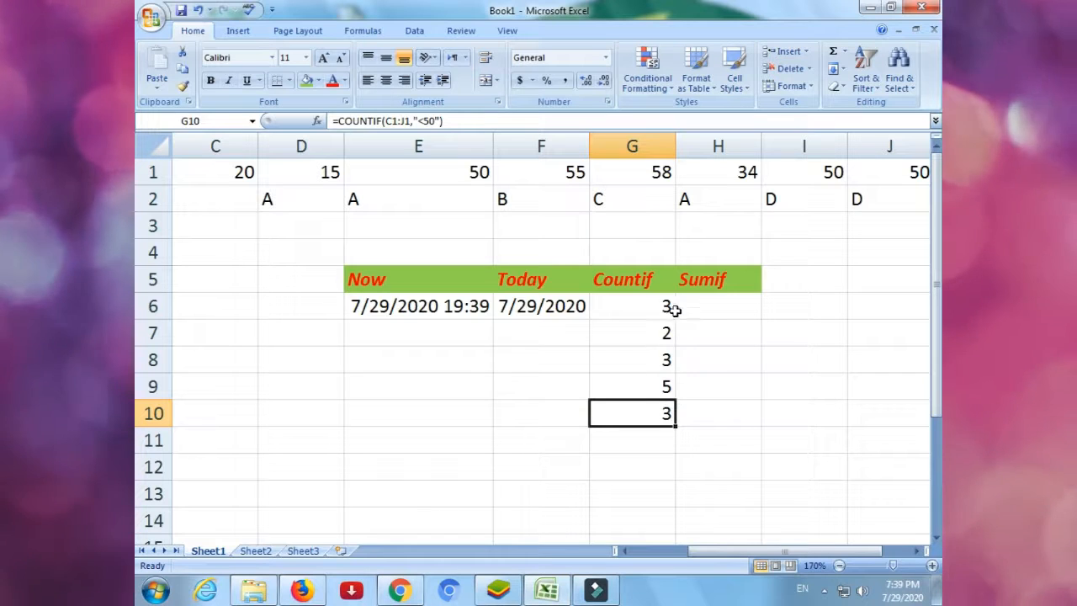
Step: Enter the formula =sumif(C1:J1,"=50") in cell H6 to add the row 1 values equal to 50
left_click(705, 307)
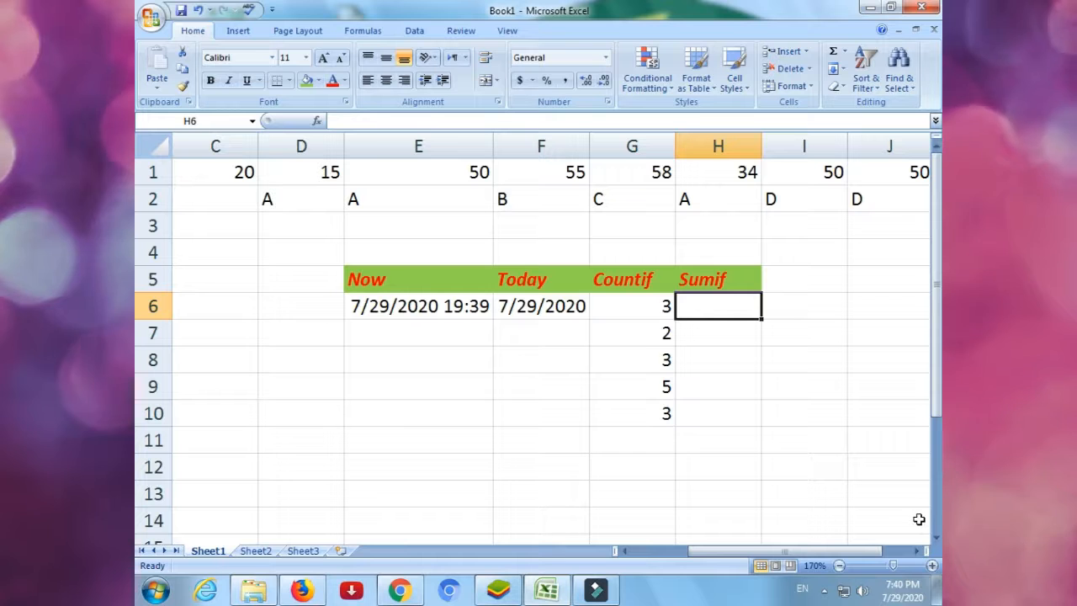
type("=")
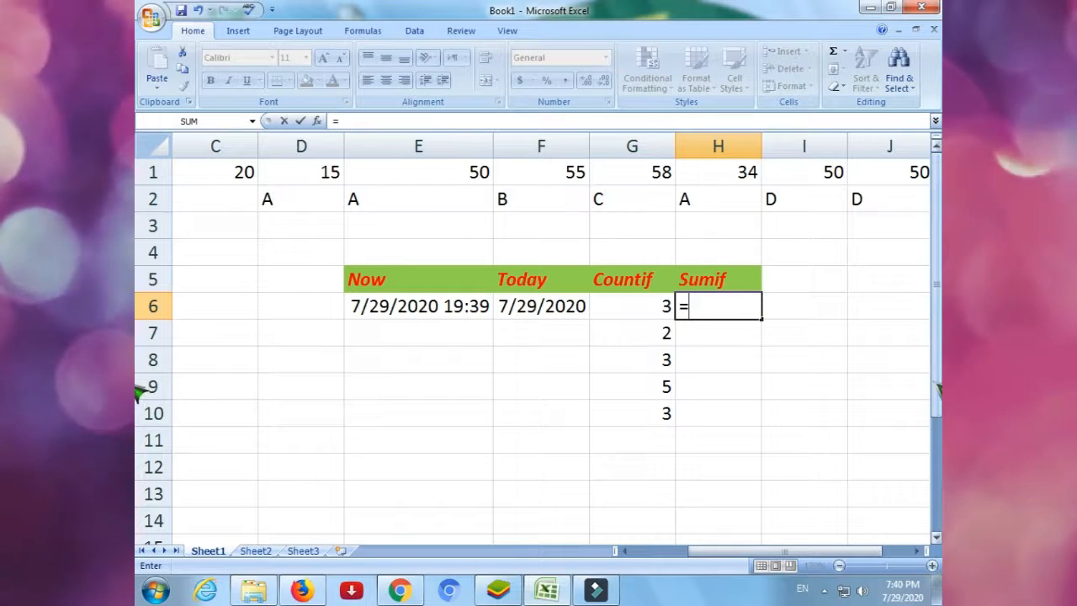
type("su")
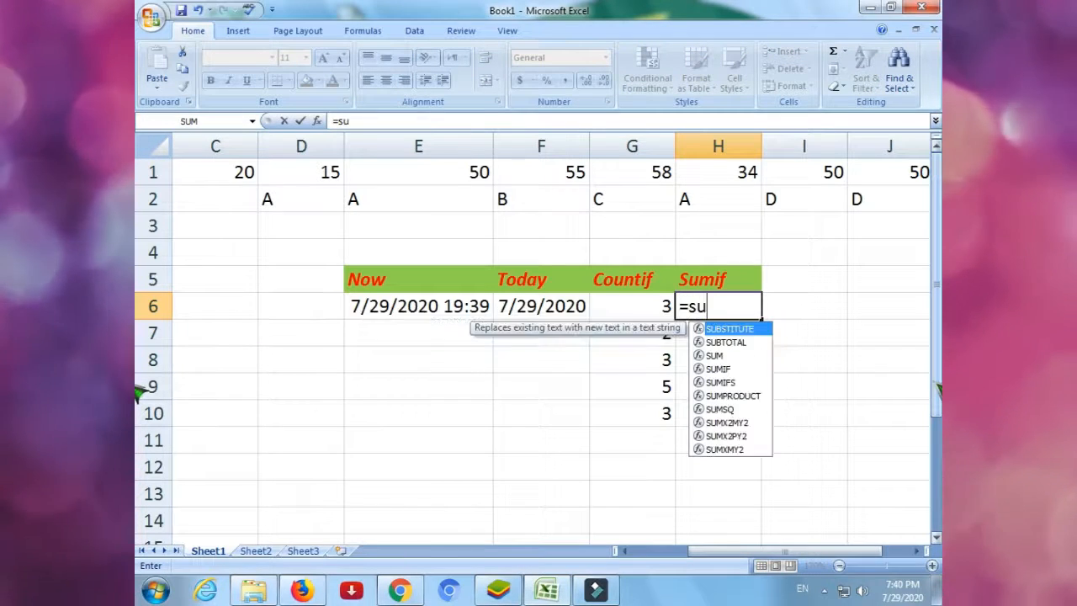
type("mi")
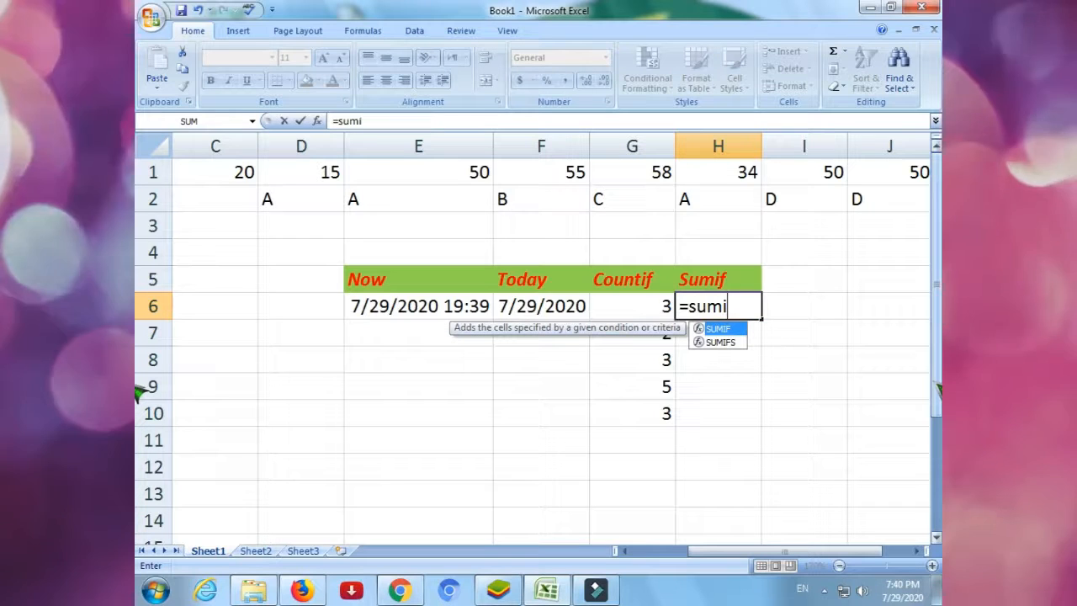
type("f")
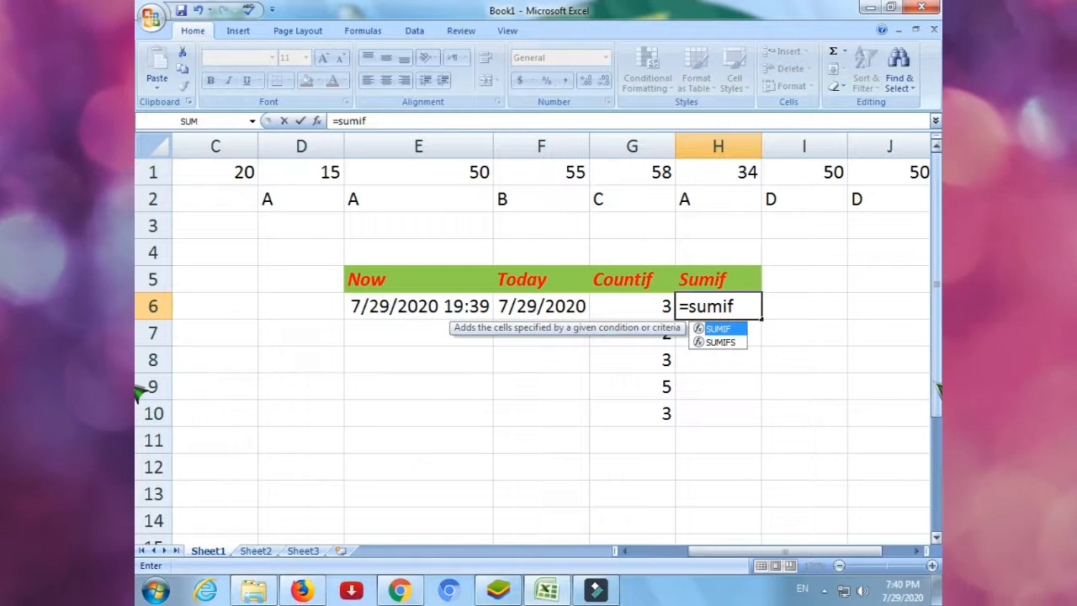
type("(")
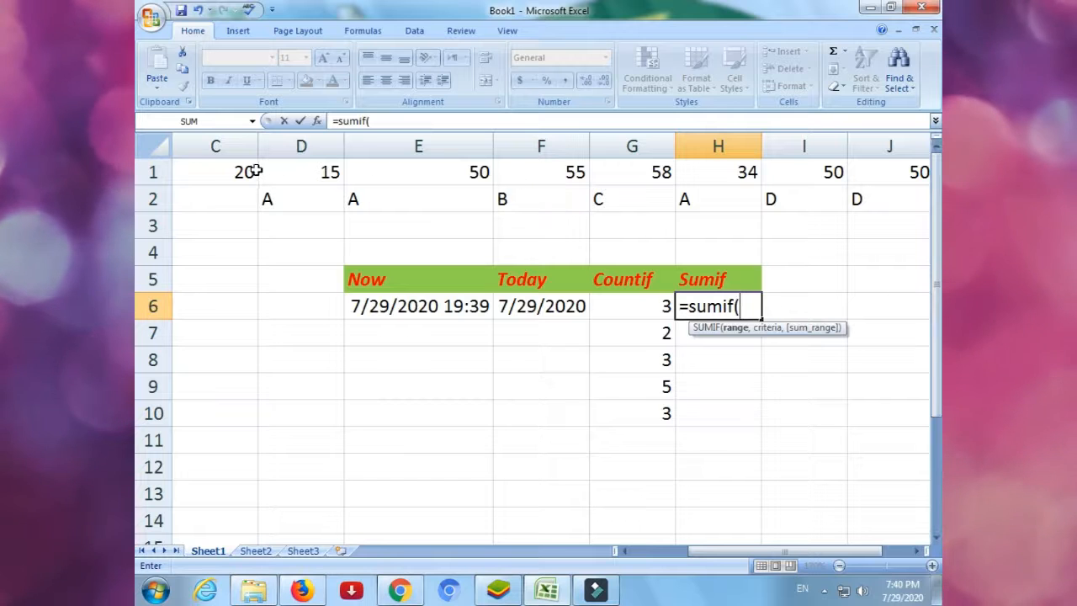
left_click_drag(236, 171, 897, 173)
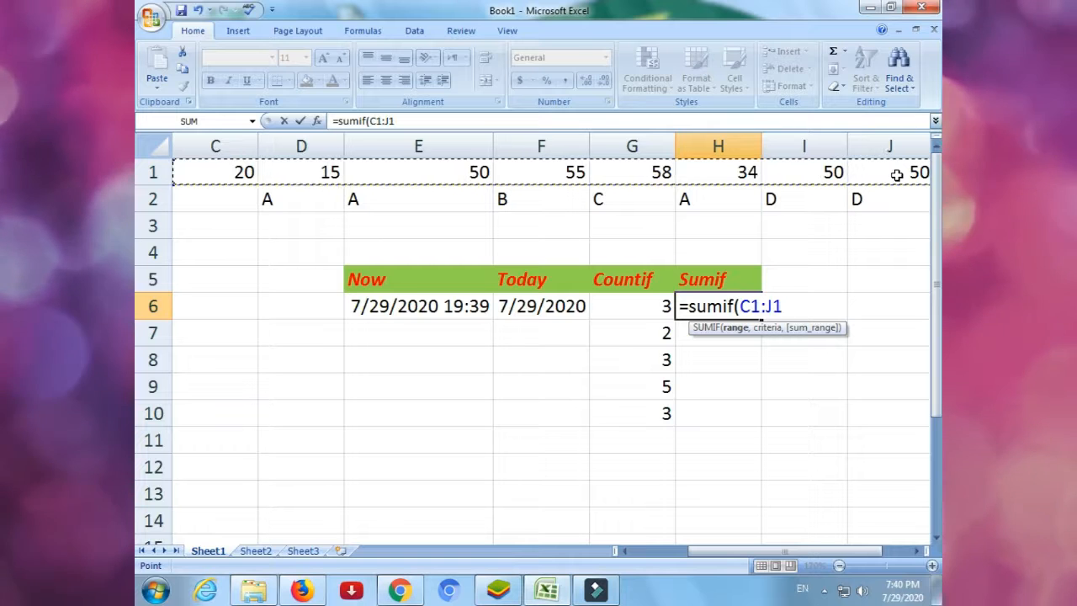
type(",")
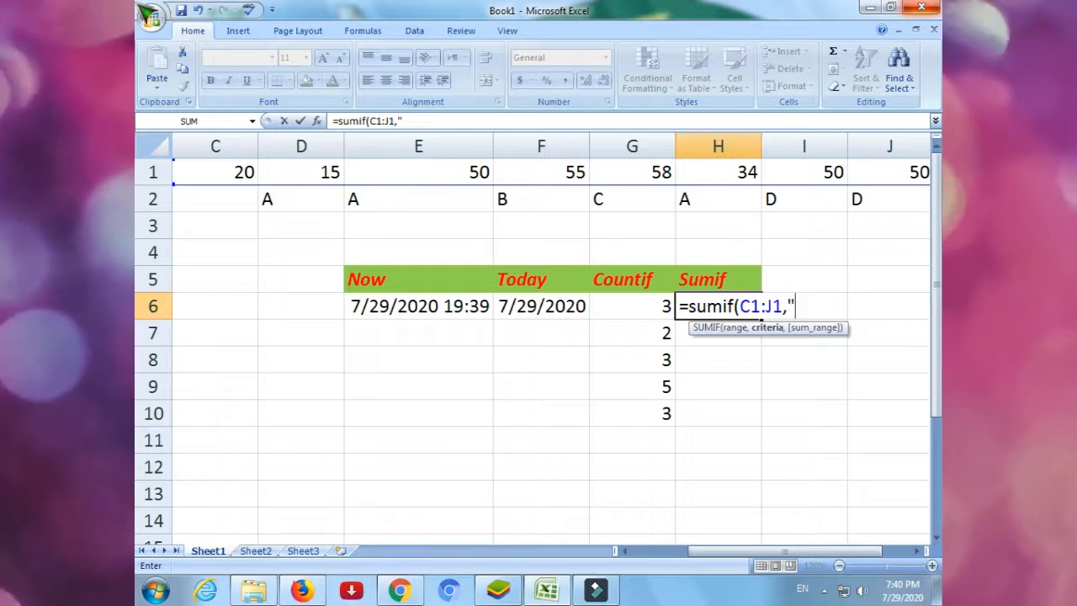
type("=")
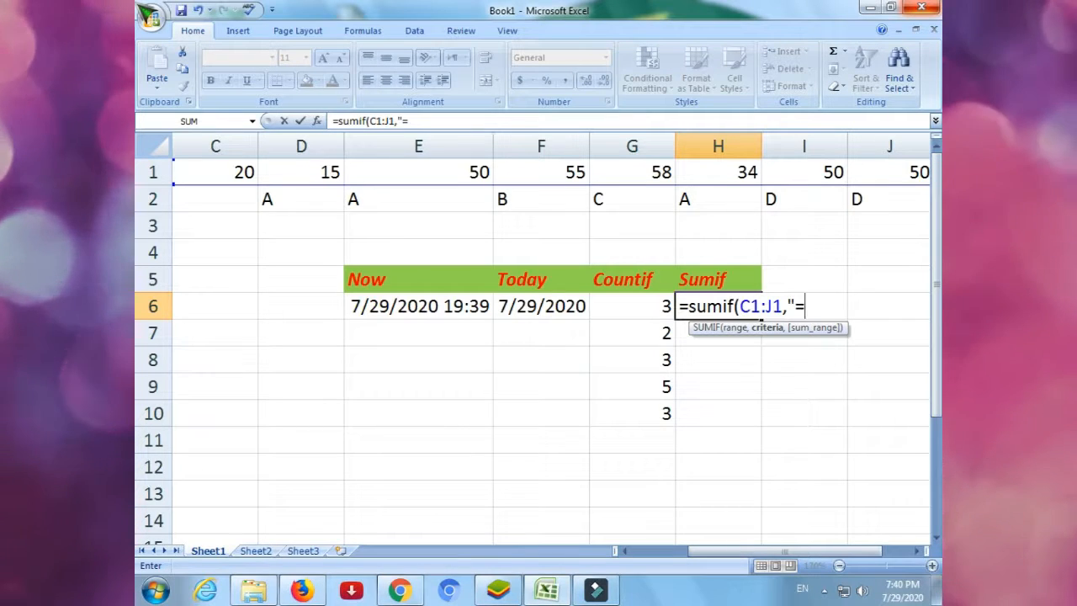
type("50")
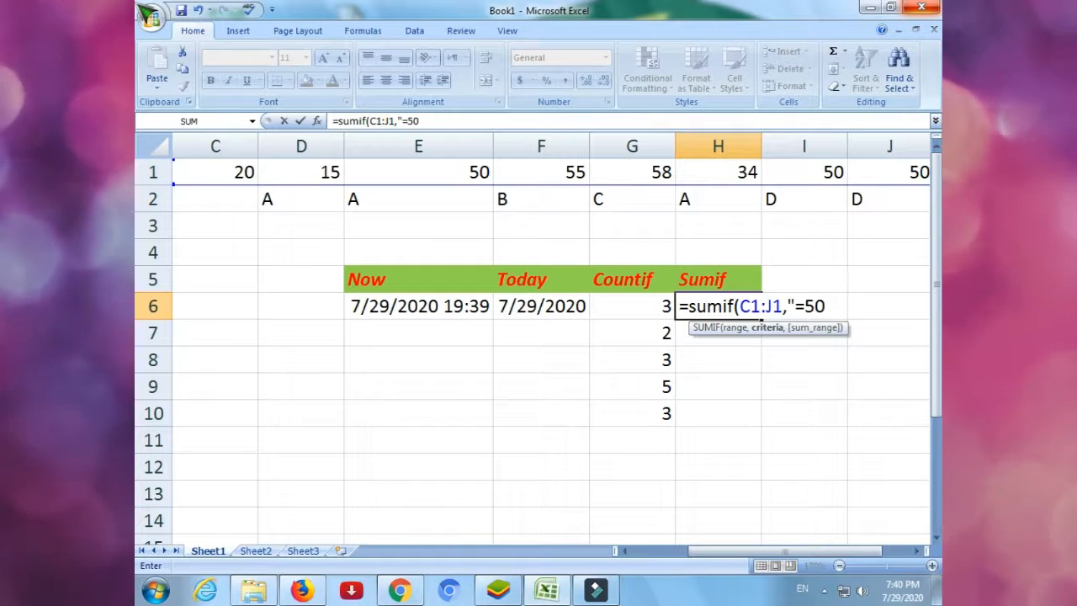
type("\"")
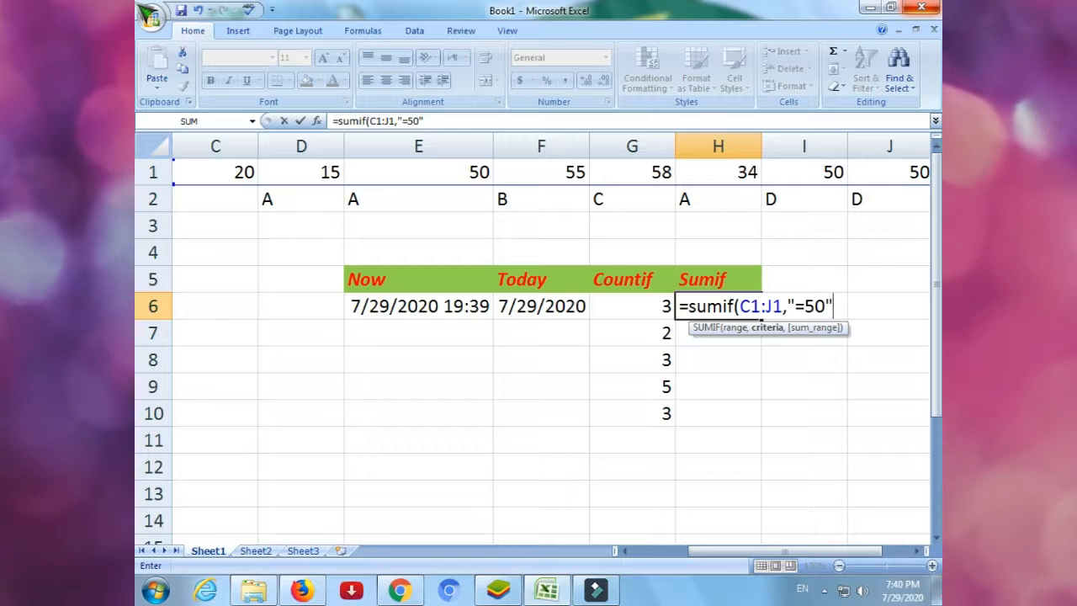
type(")")
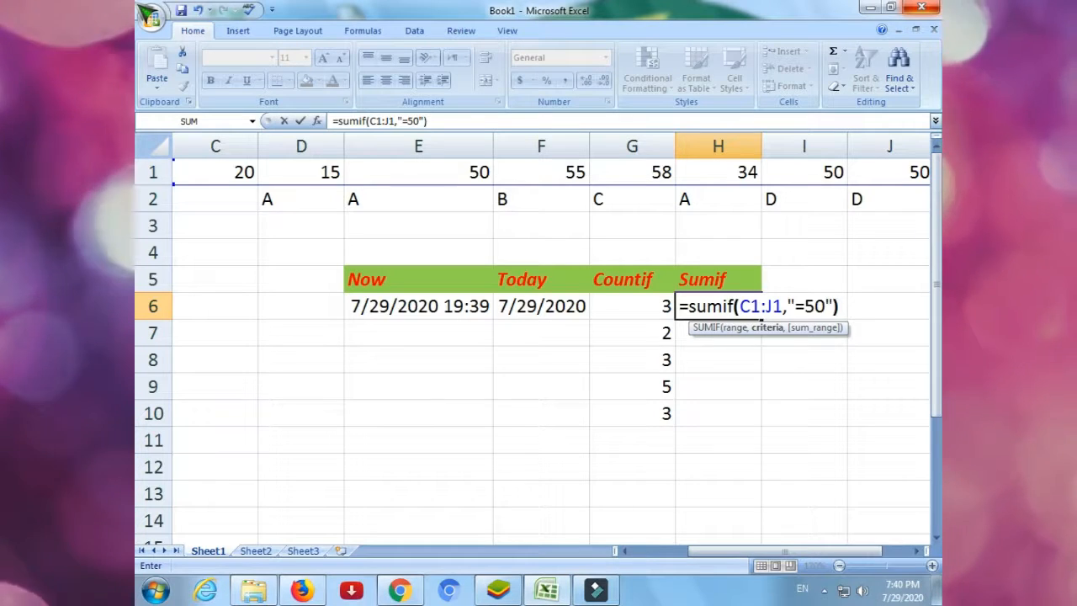
key("Return")
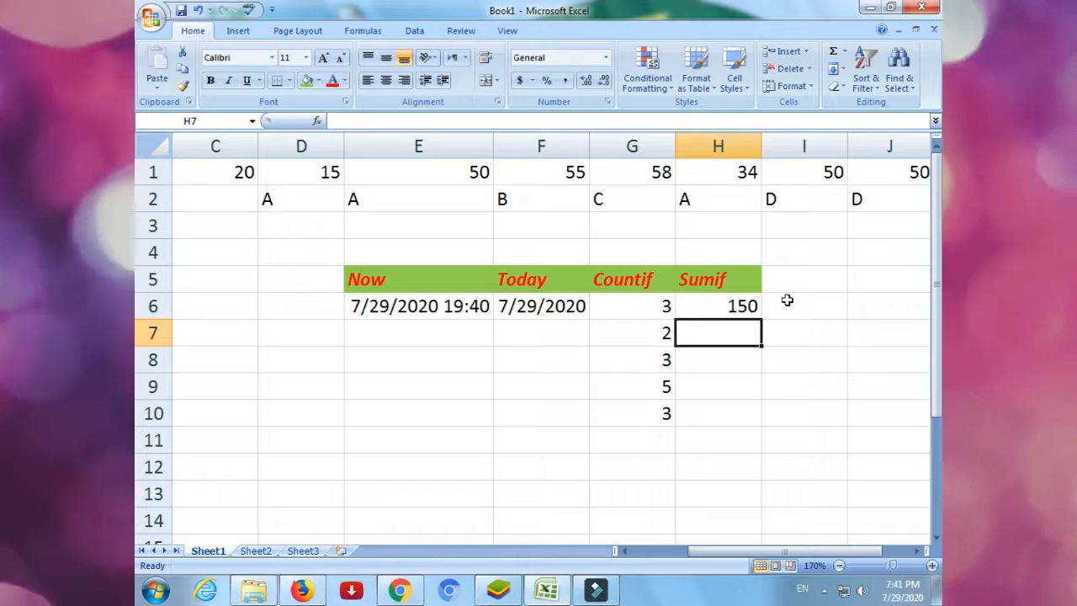
Step: Enter the formula =sumif(C1:J1,">50") in cell H7 to add the row 1 values greater than 50
type("=")
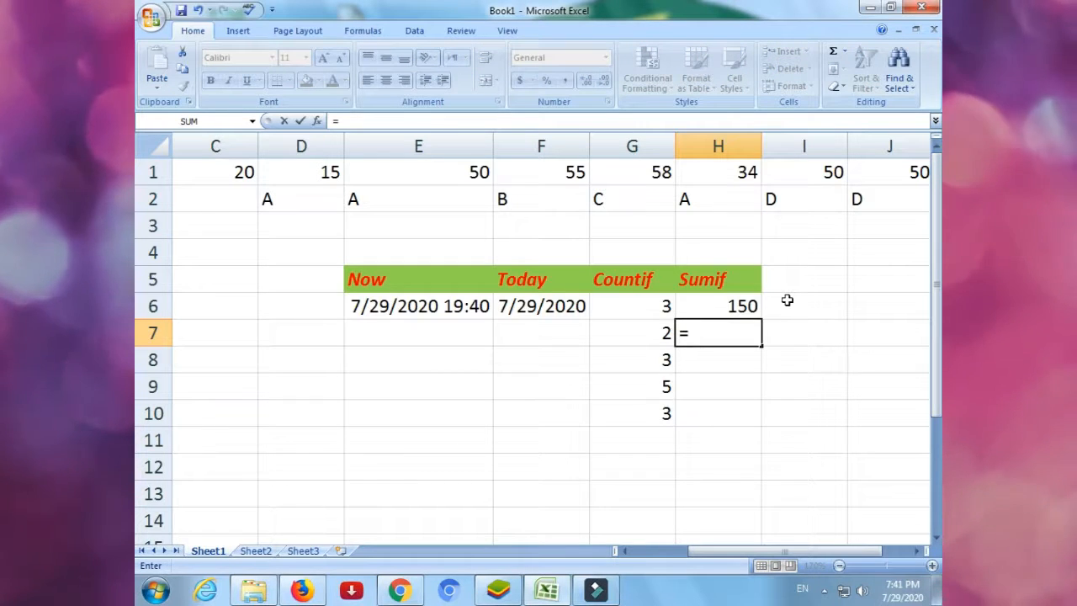
type("s")
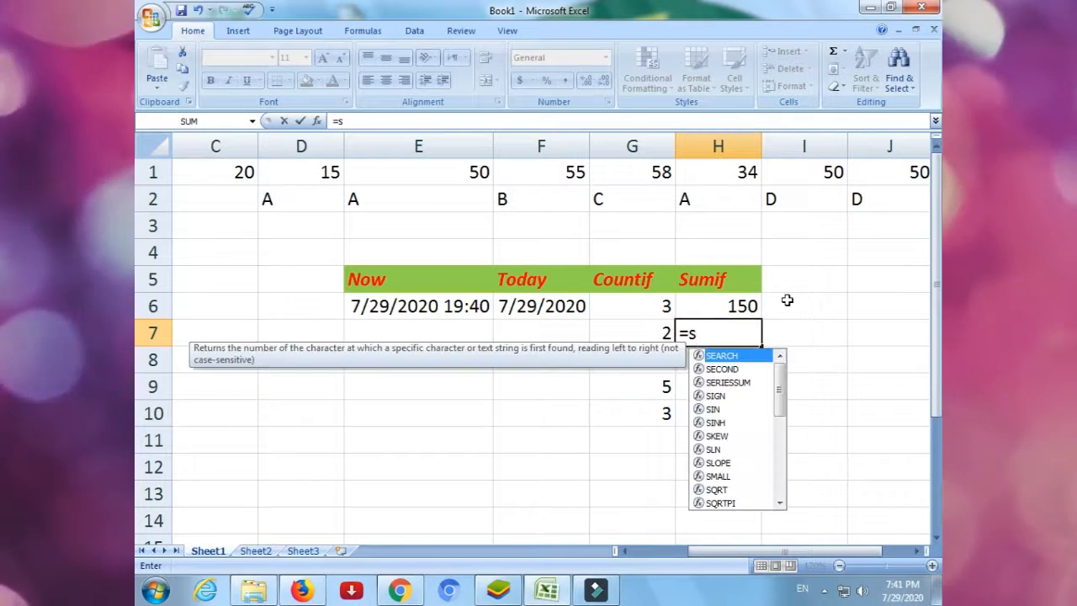
type("umi")
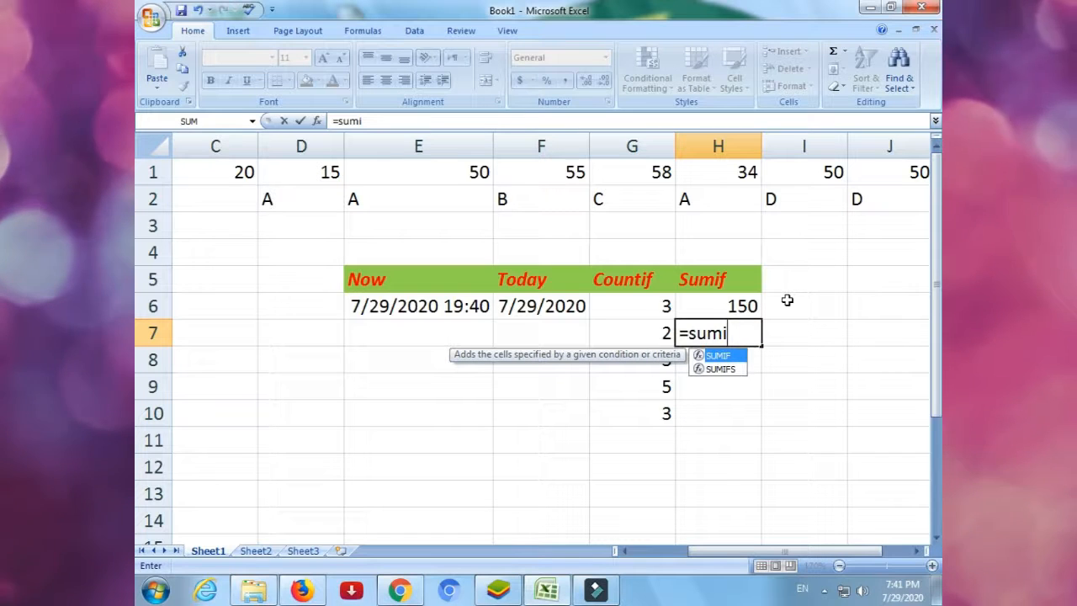
type("f")
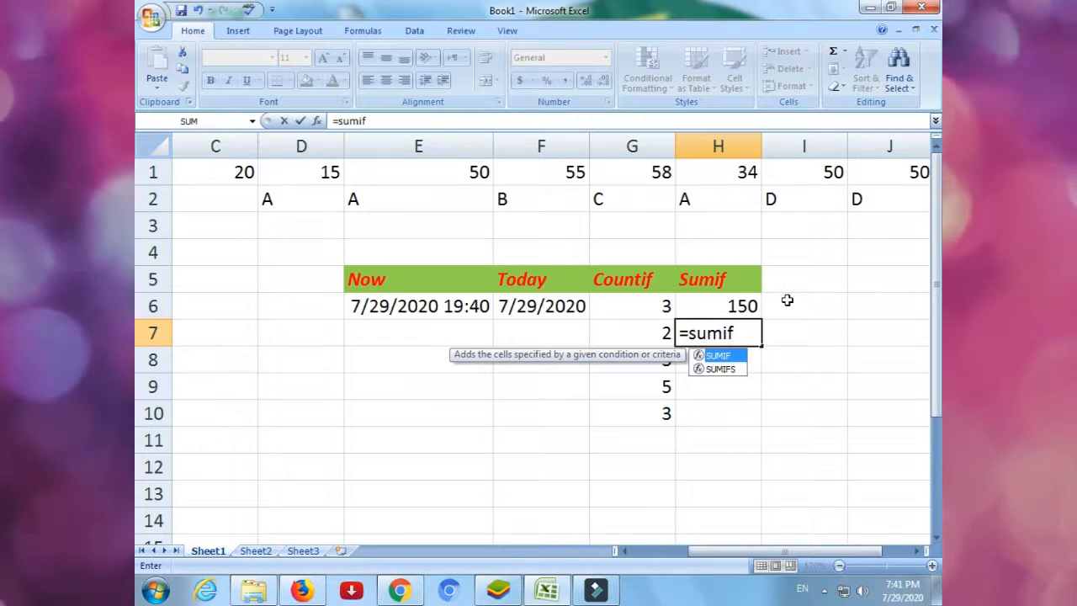
type("(")
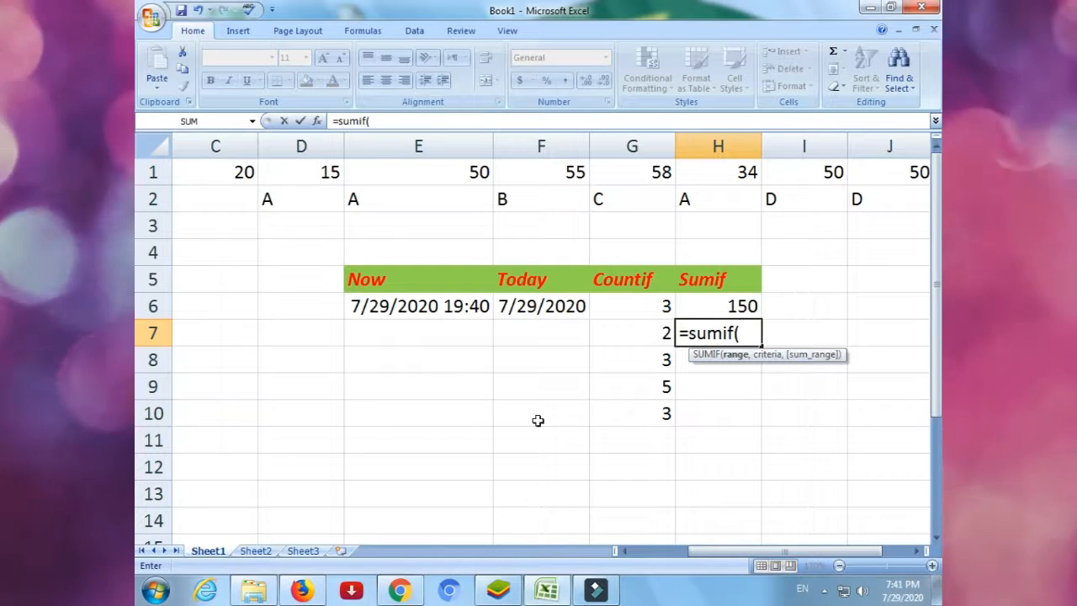
left_click_drag(216, 174, 905, 166)
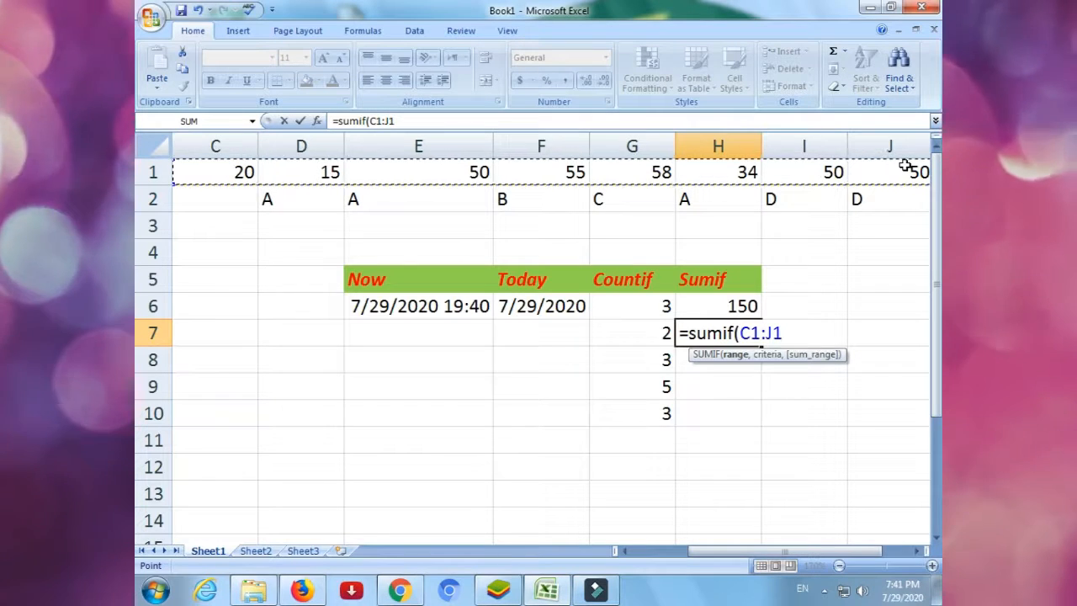
type(",")
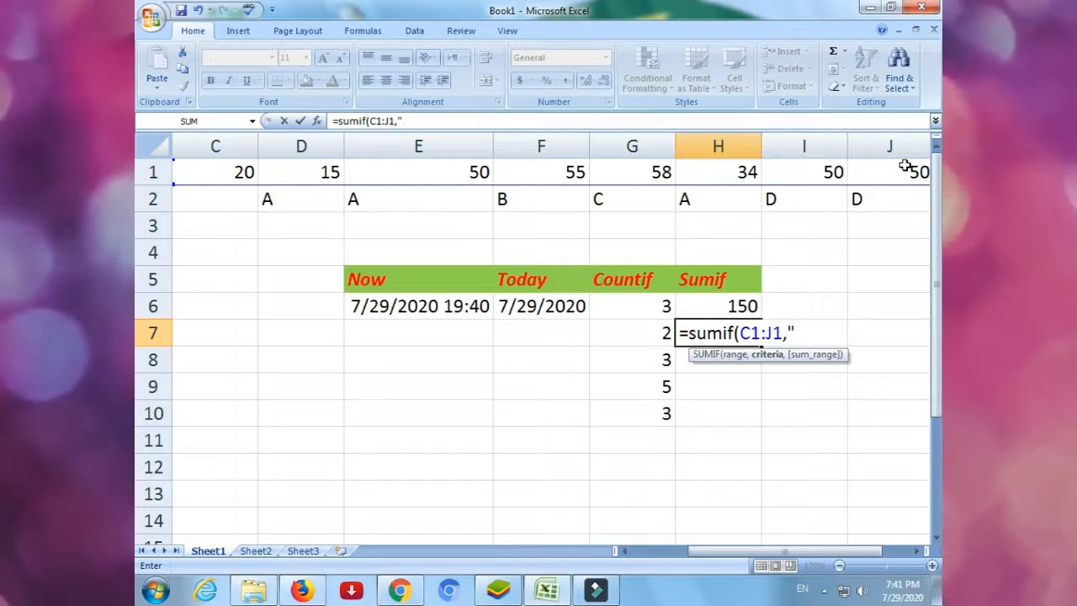
type(">")
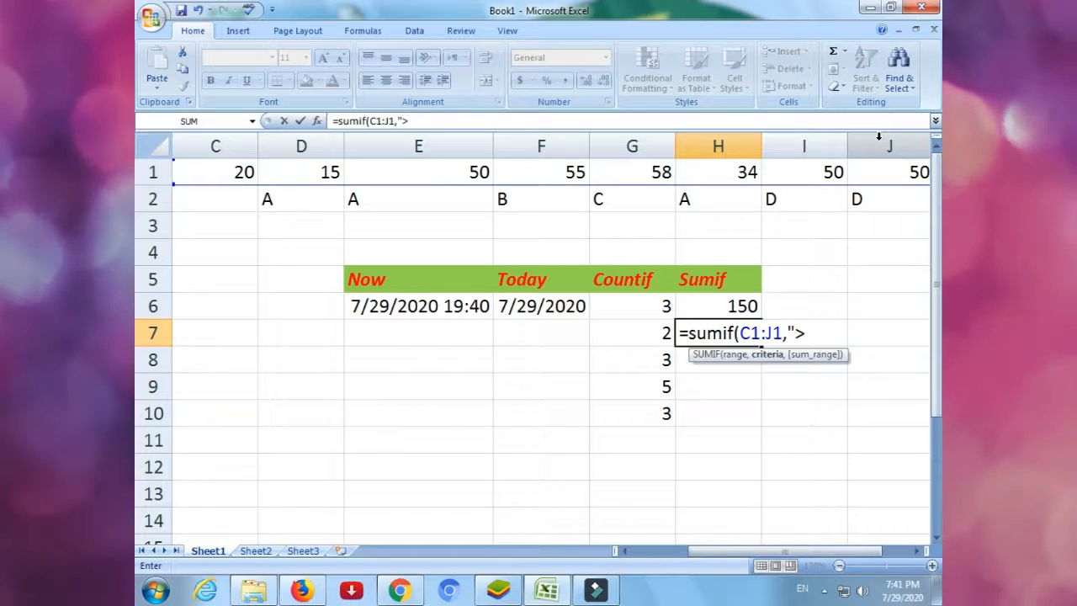
type("50")
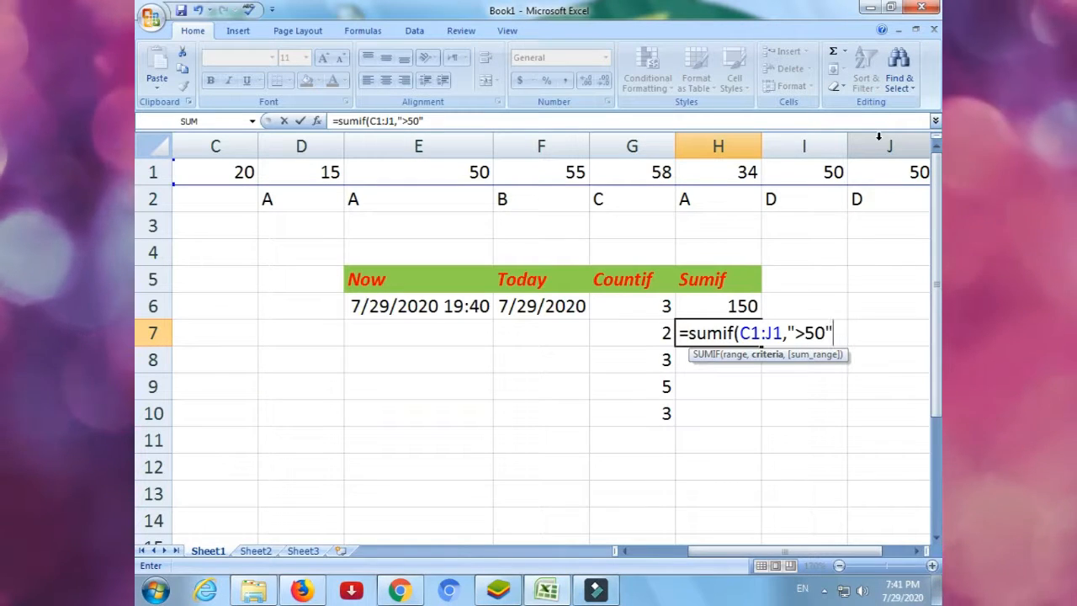
type(")")
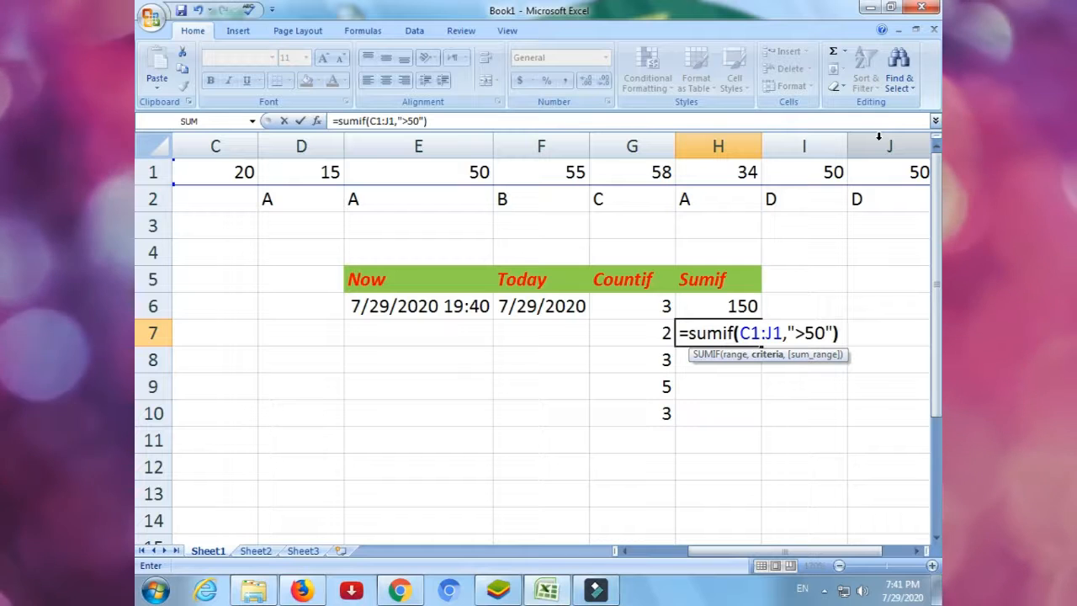
key("Return")
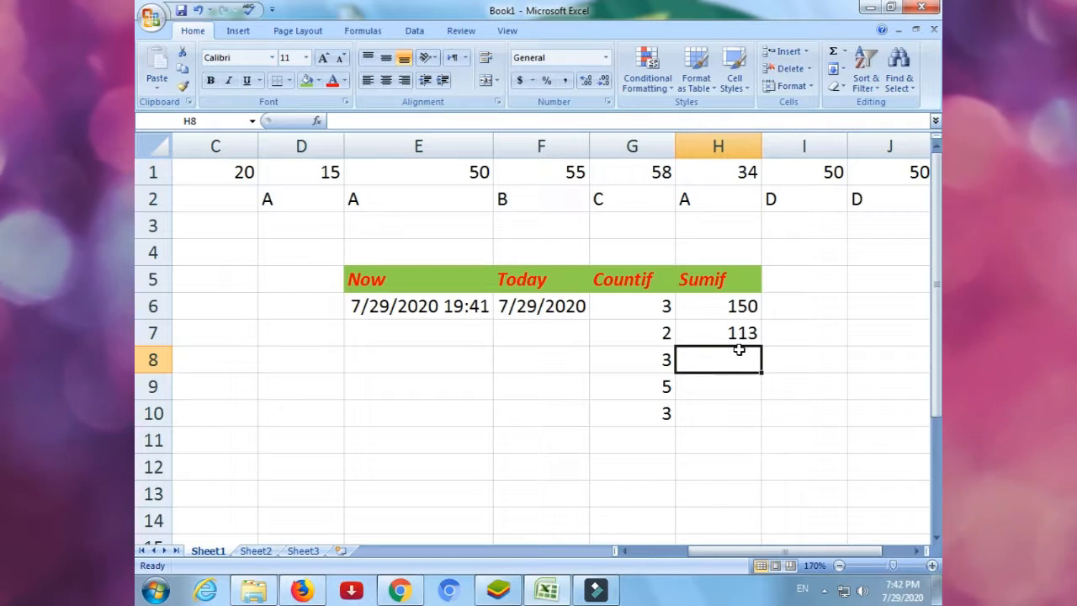
Step: Enter the formula =sumif(C1:J1,"<50") in cell H8 to add the row 1 values less than 50
type("=")
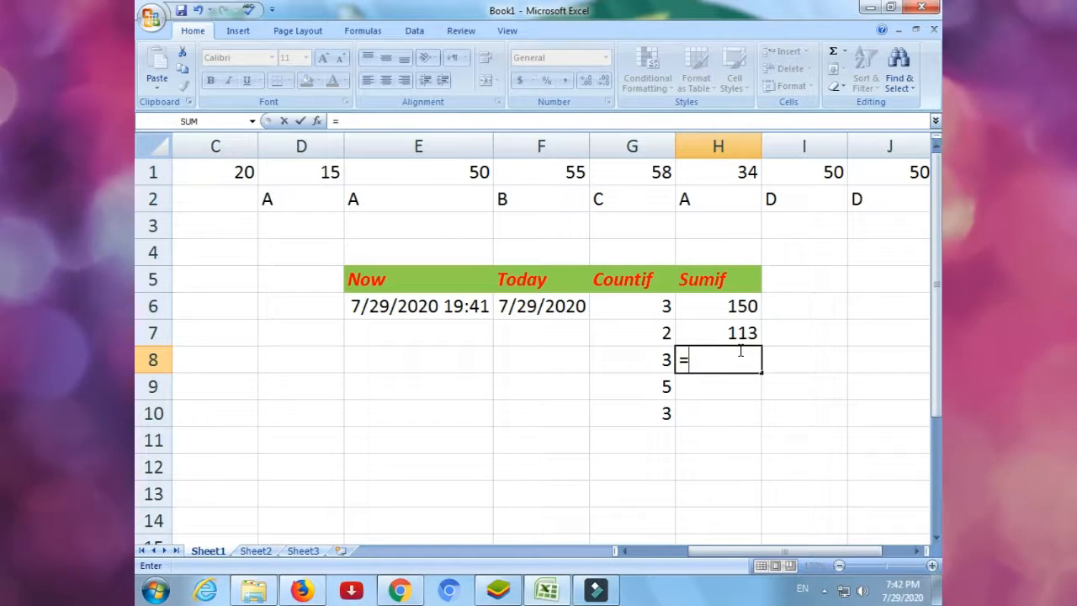
type("su")
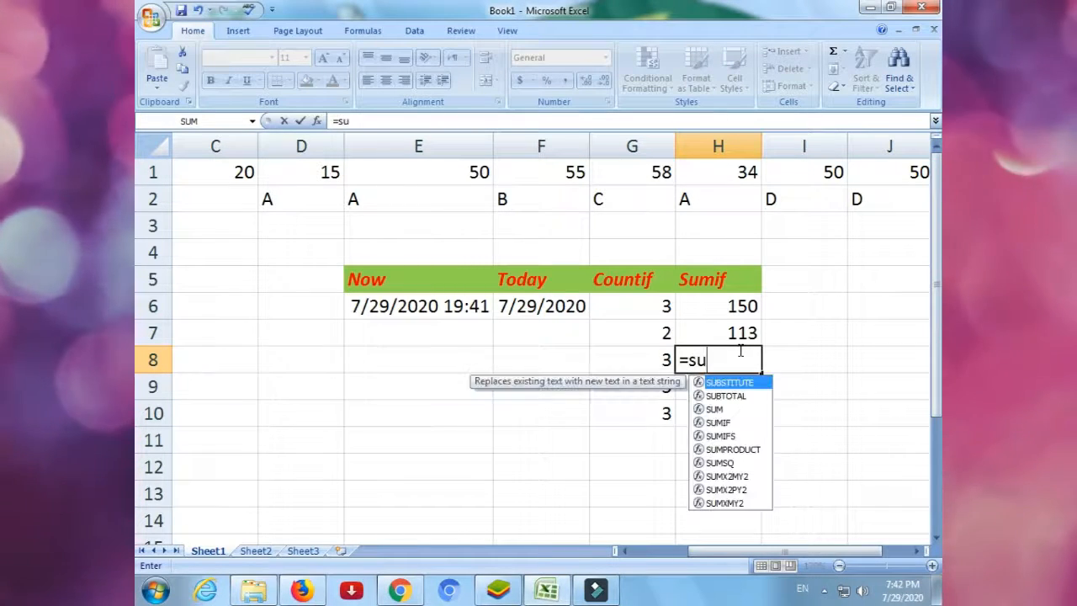
type("mi")
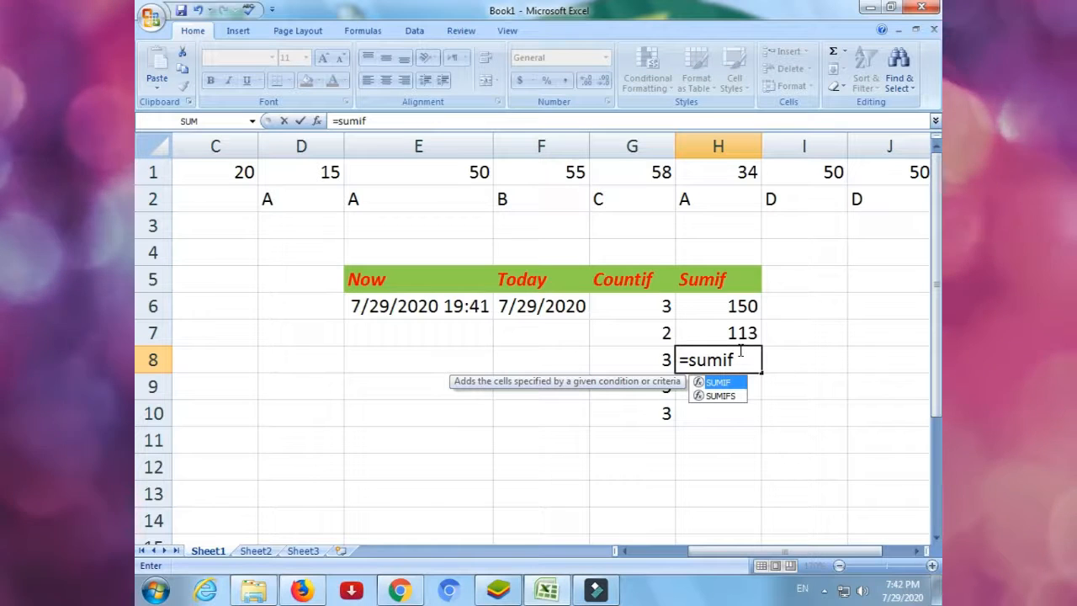
type("f(")
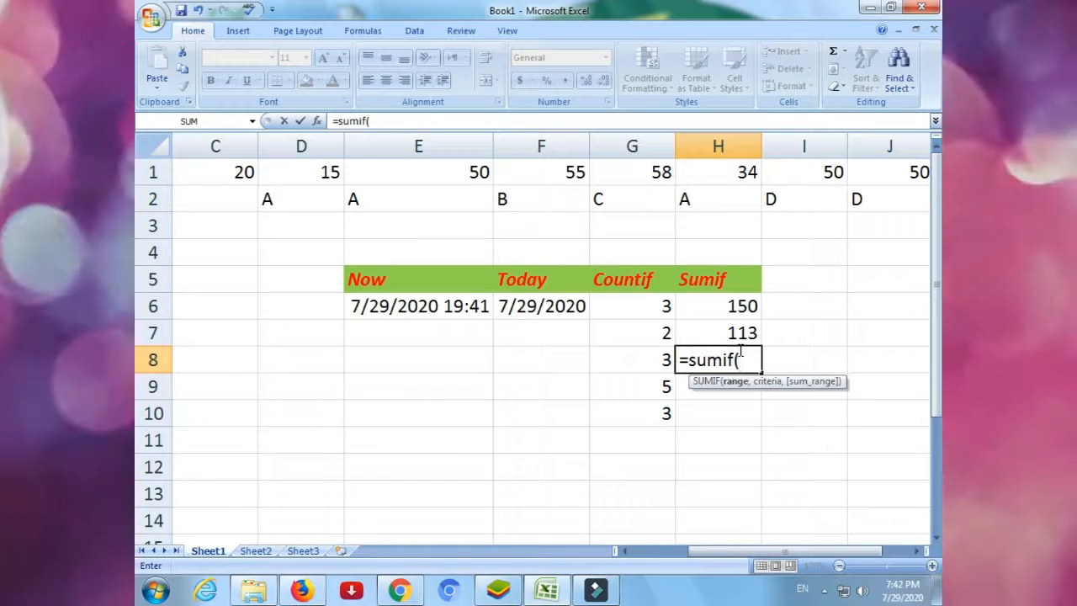
left_click_drag(263, 168, 895, 156)
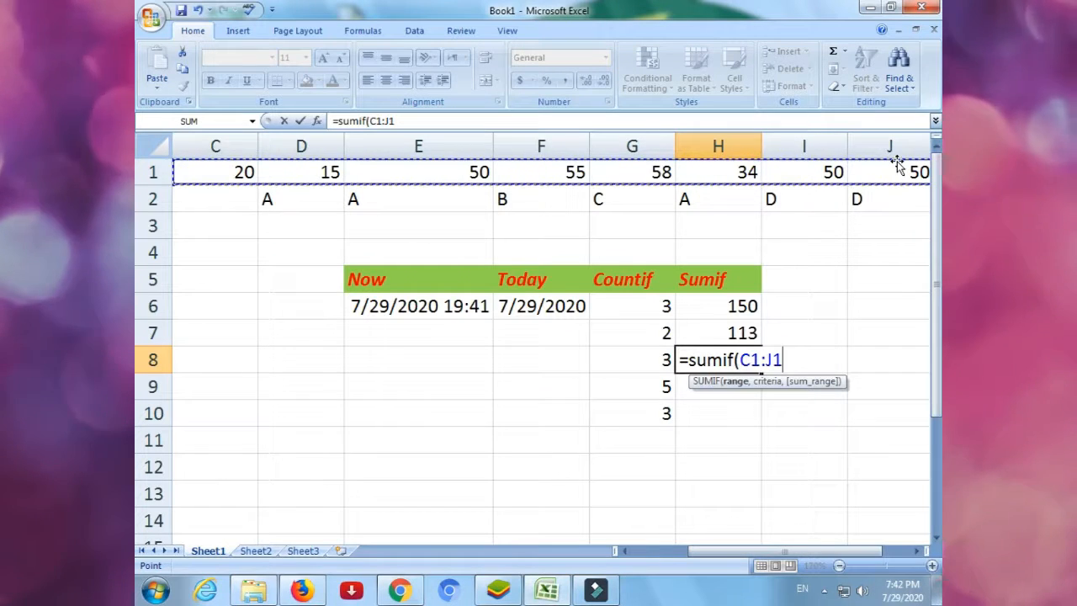
type(",")
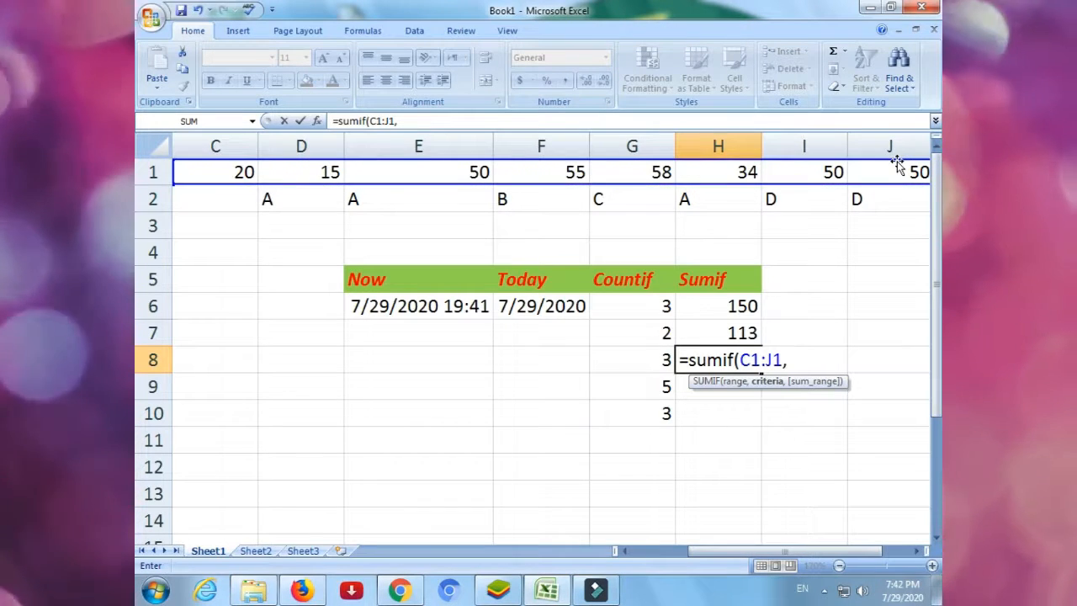
type("\"")
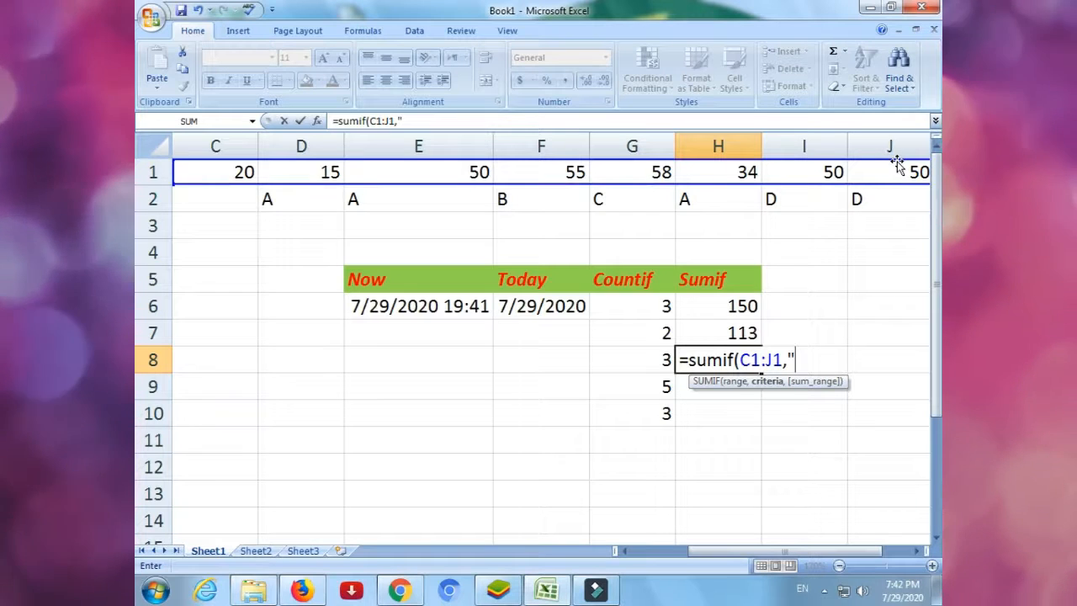
type("<")
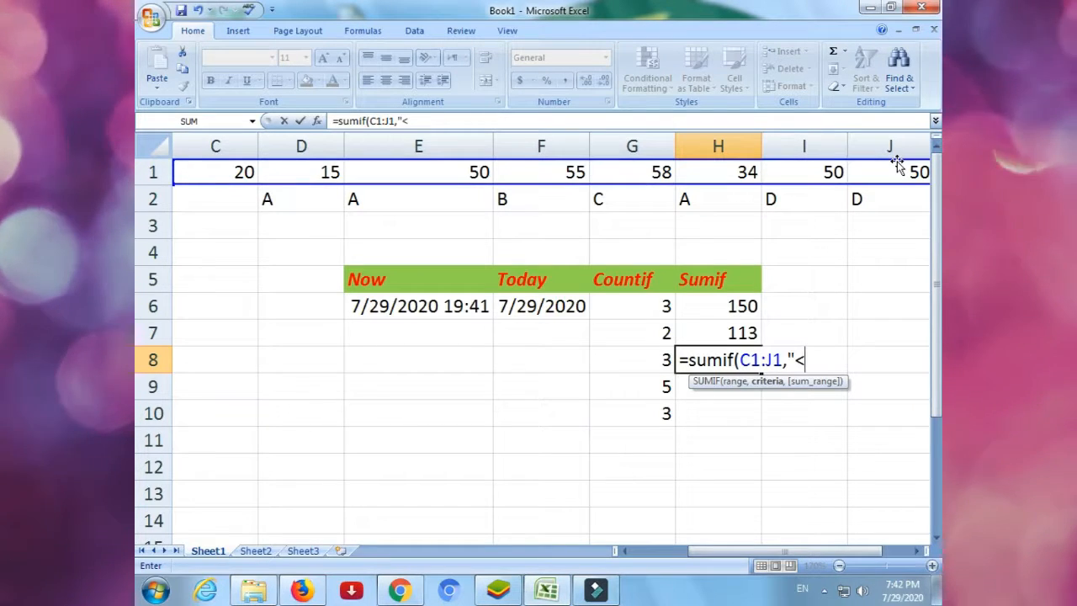
type("5")
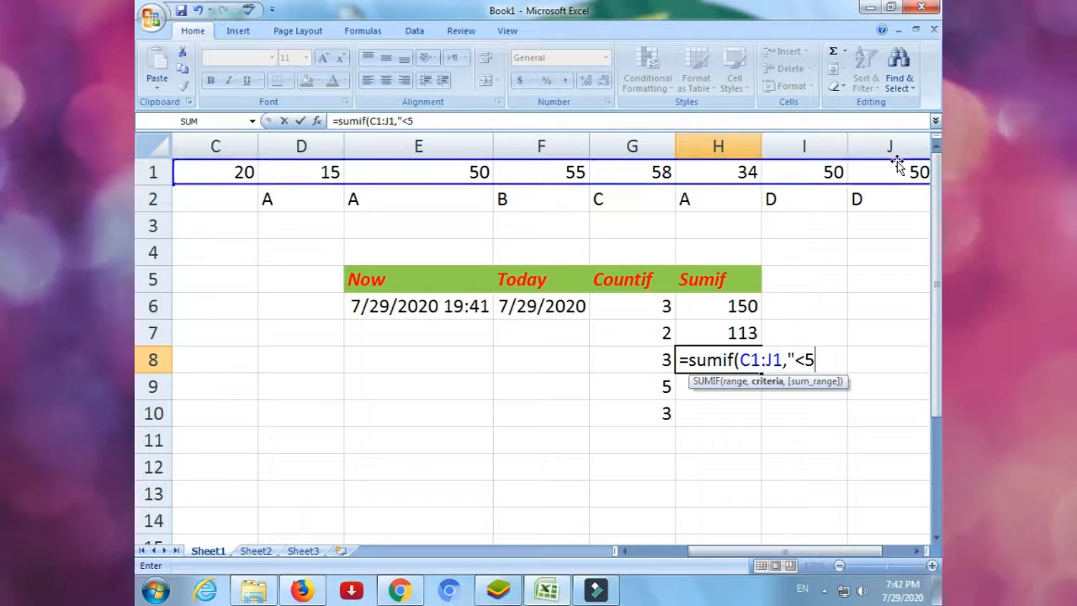
type("0\")")
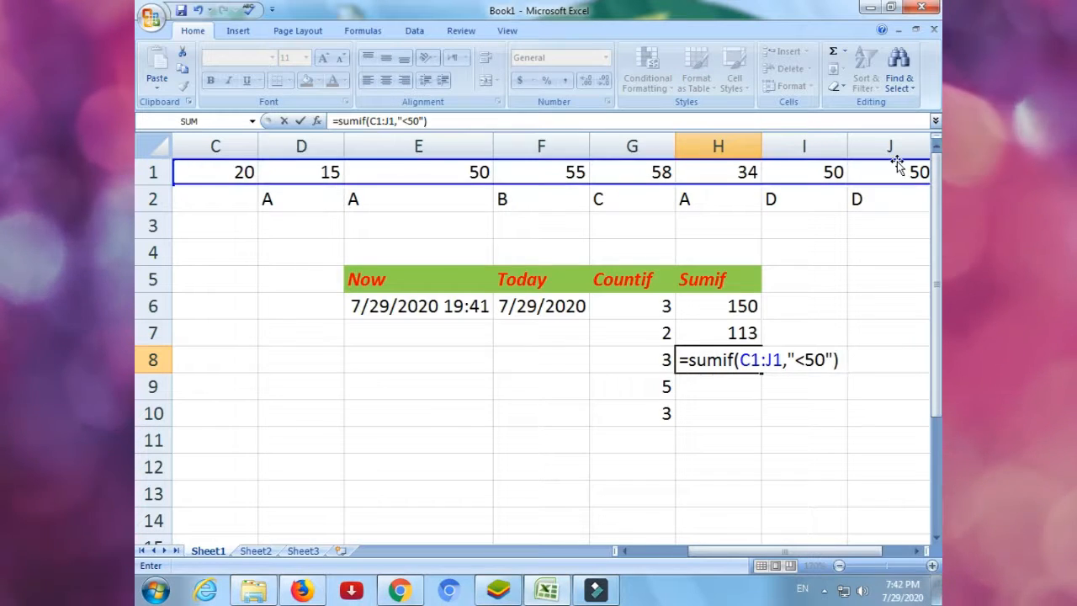
key("Return")
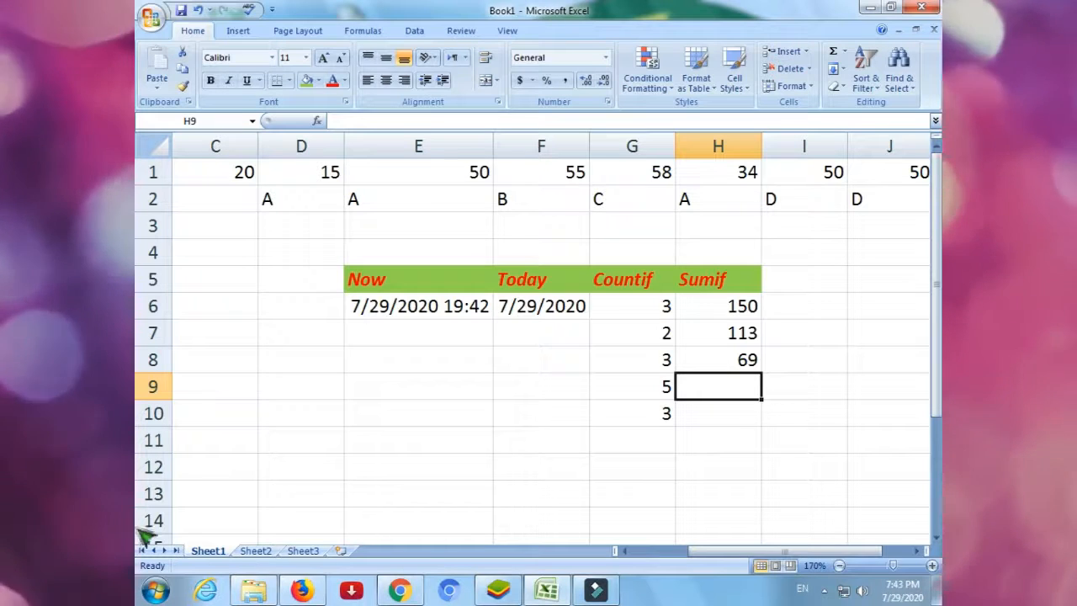
left_click(917, 550)
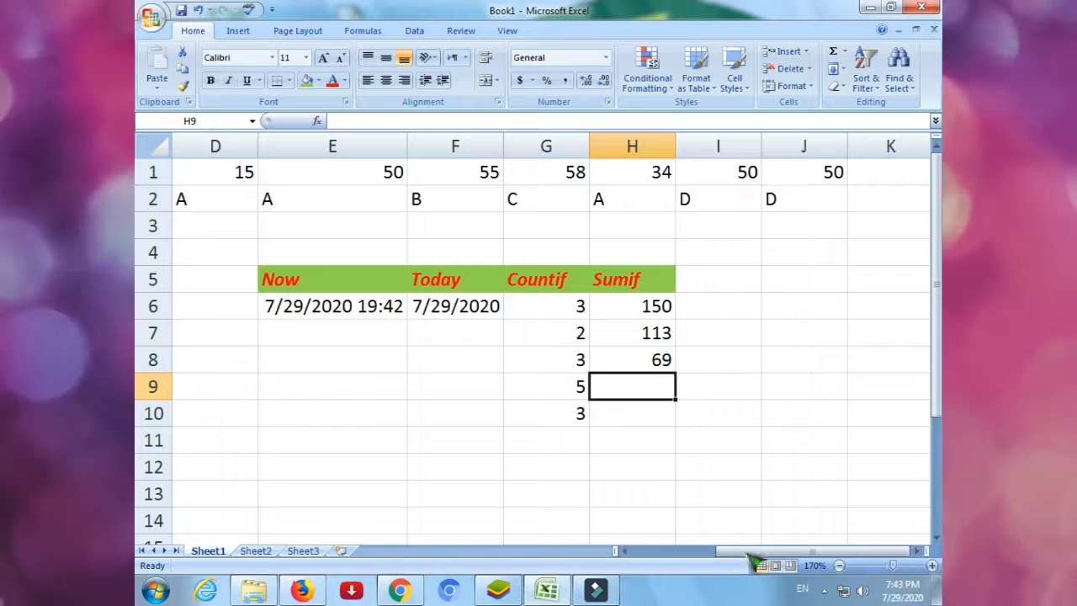
left_click(621, 551)
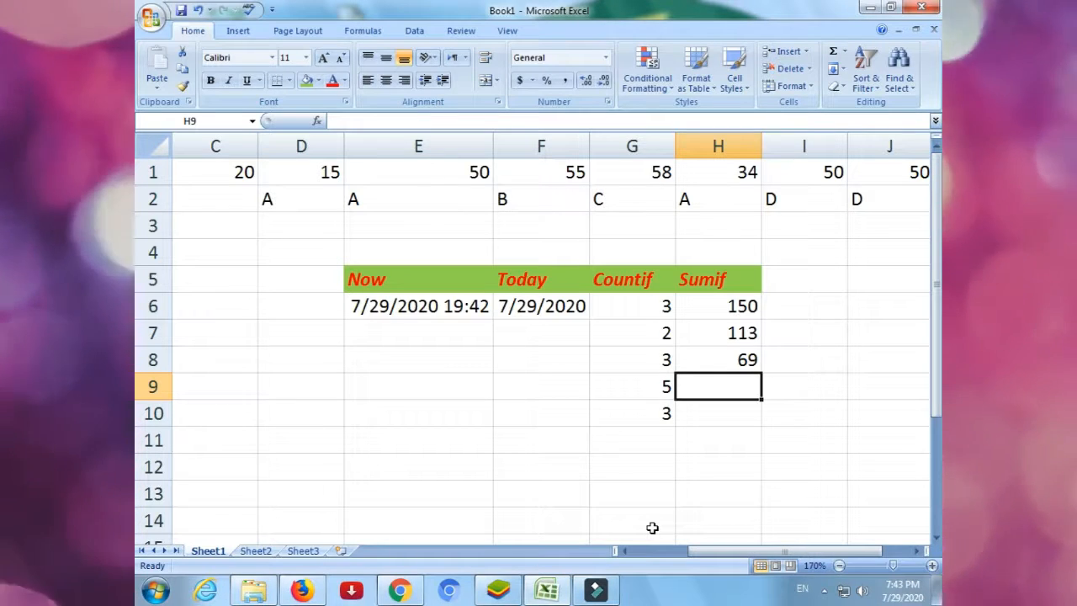
left_click_drag(755, 247, 760, 286)
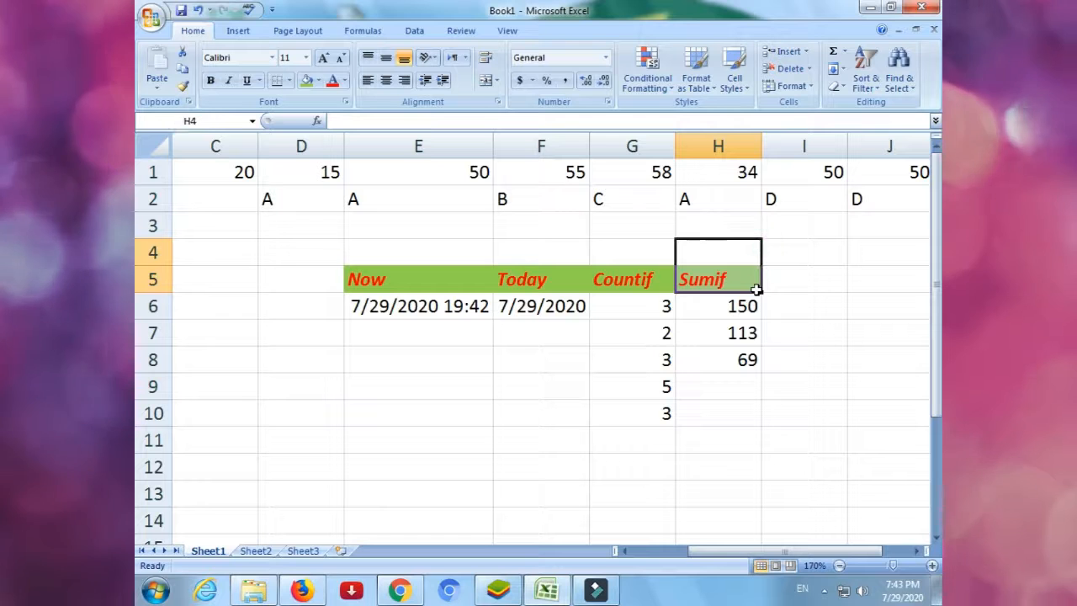
Step: Review the Now, Today, Countif and Sumif headings in row 5
left_click(275, 279)
left_click(416, 277)
left_click(556, 283)
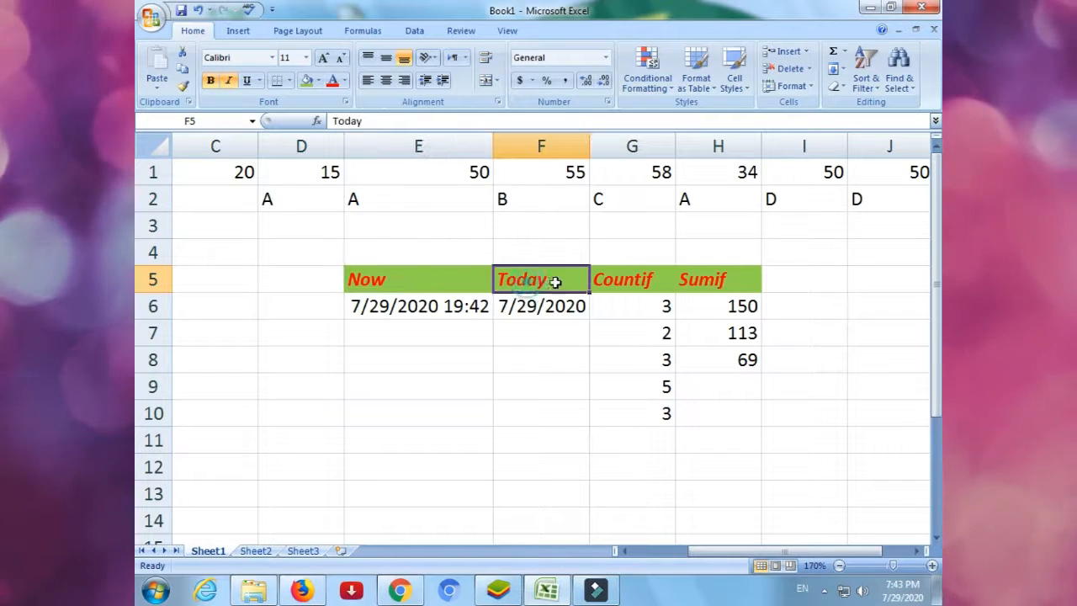
left_click(626, 286)
left_click(701, 286)
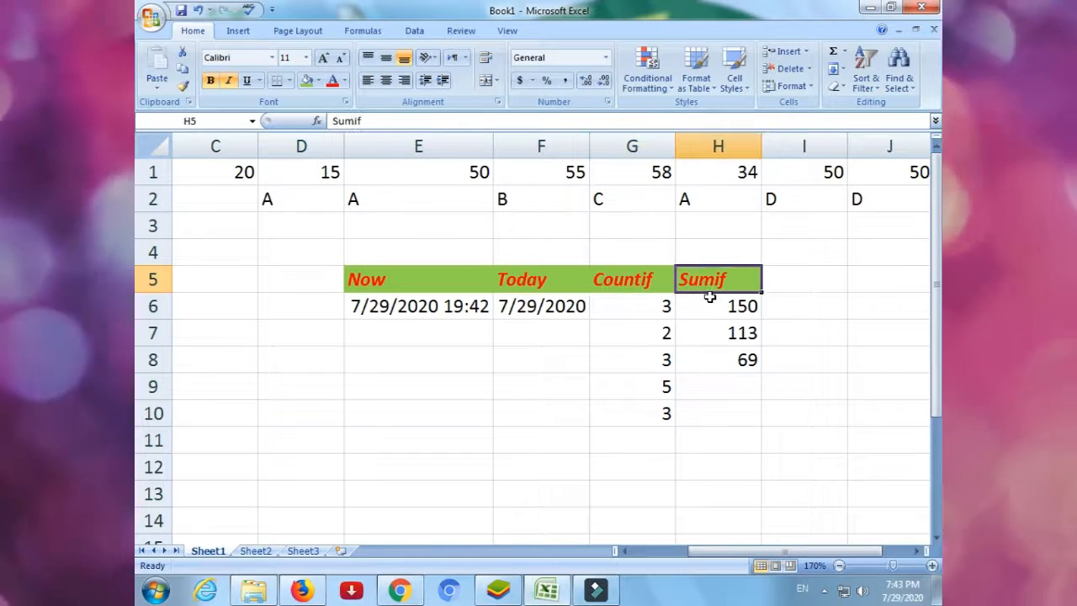
left_click(620, 286)
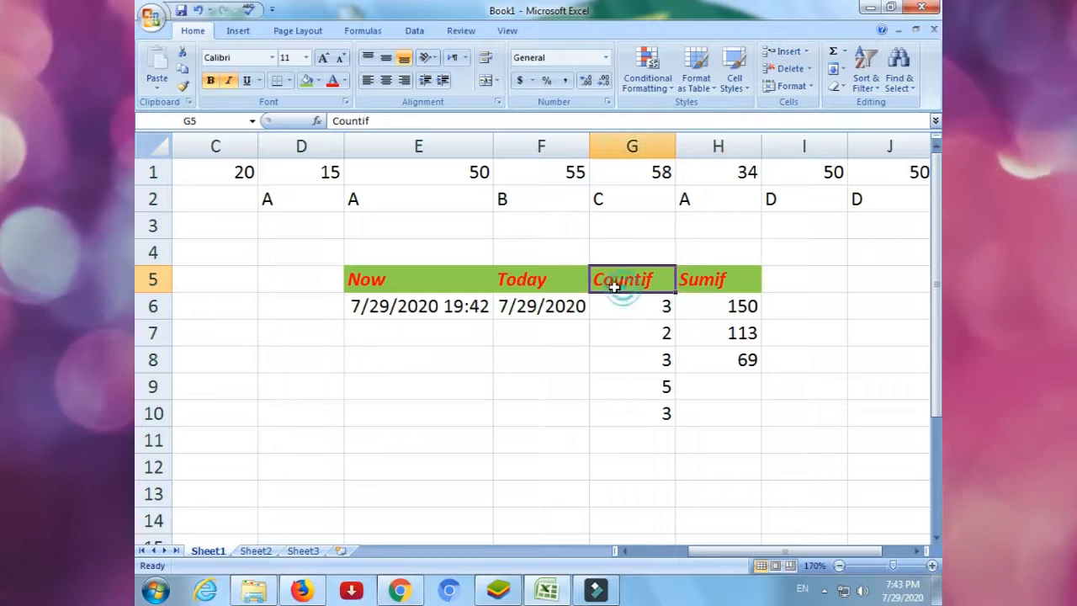
left_click(541, 286)
left_click(404, 280)
Step: Examine the formulas in cells E6 to H6, then those in H7 and G7
left_click(385, 310)
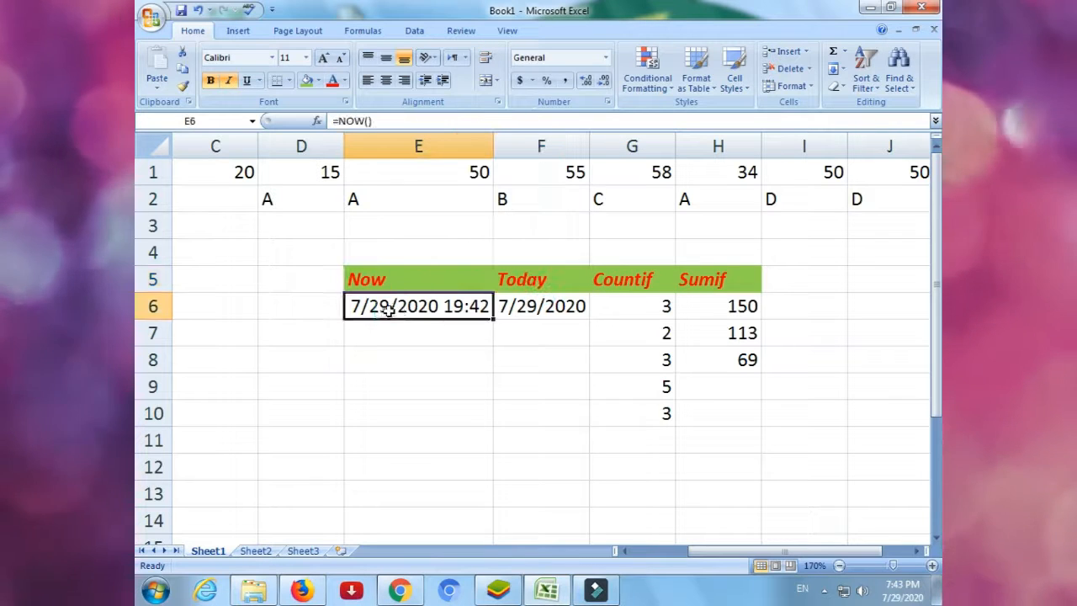
left_click(539, 308)
left_click(646, 308)
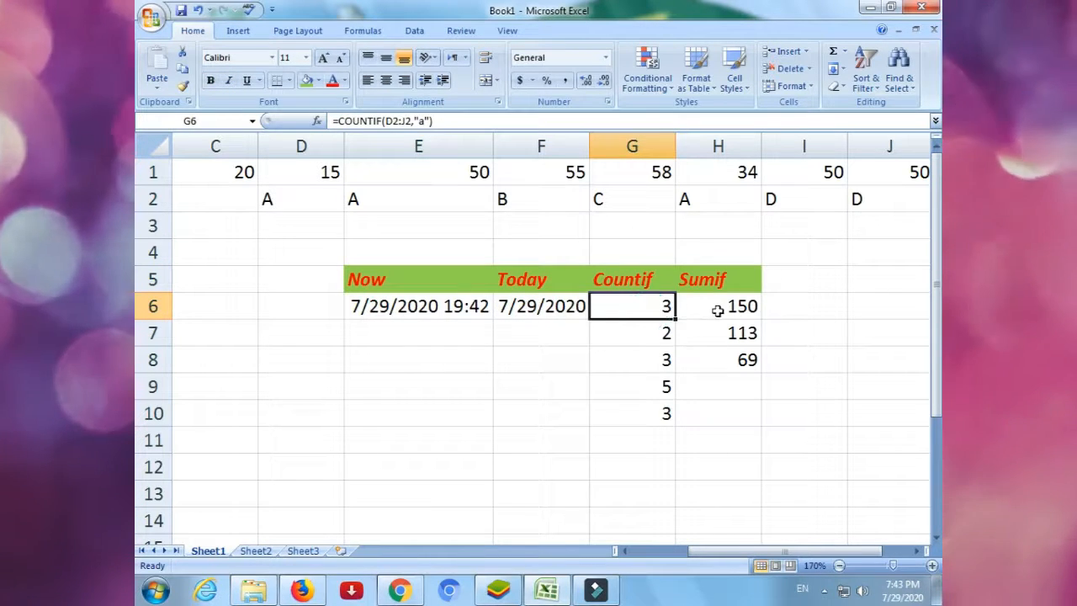
left_click(717, 310)
left_click(729, 332)
left_click(665, 333)
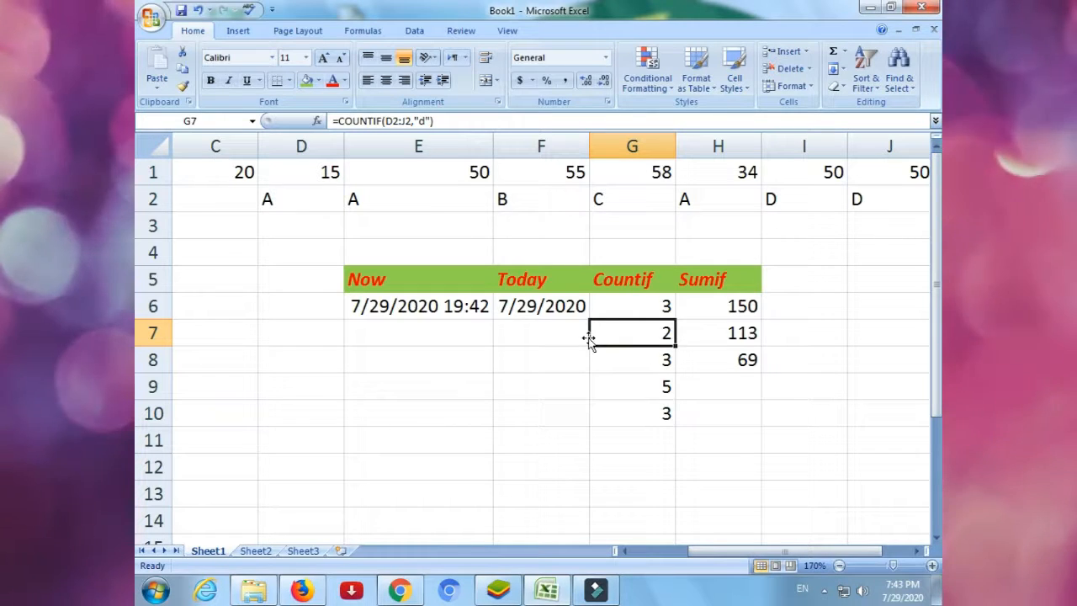
left_click(273, 250)
left_click(368, 253)
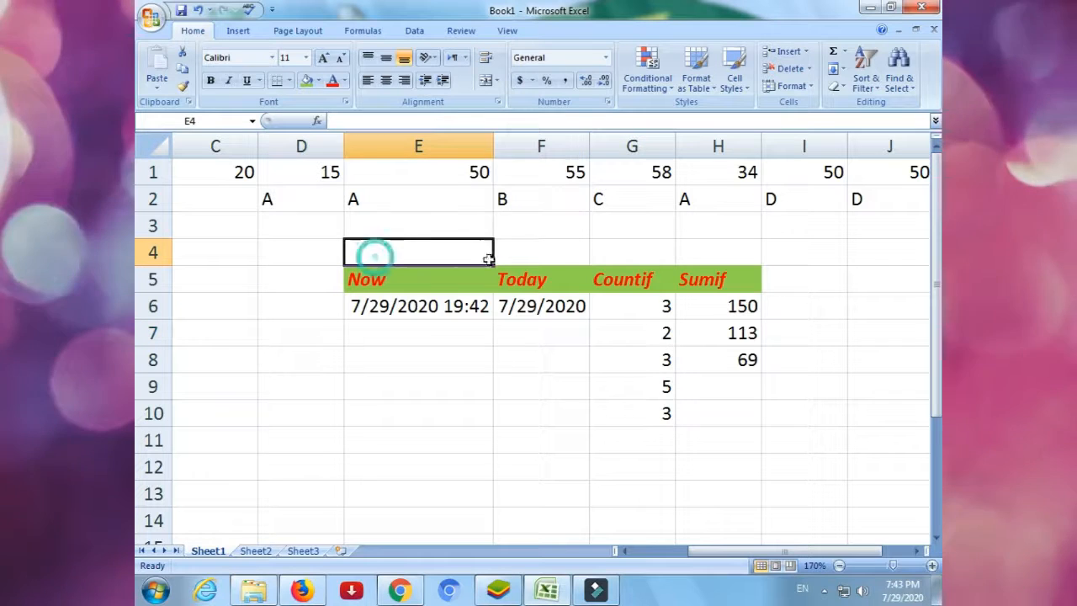
left_click(572, 257)
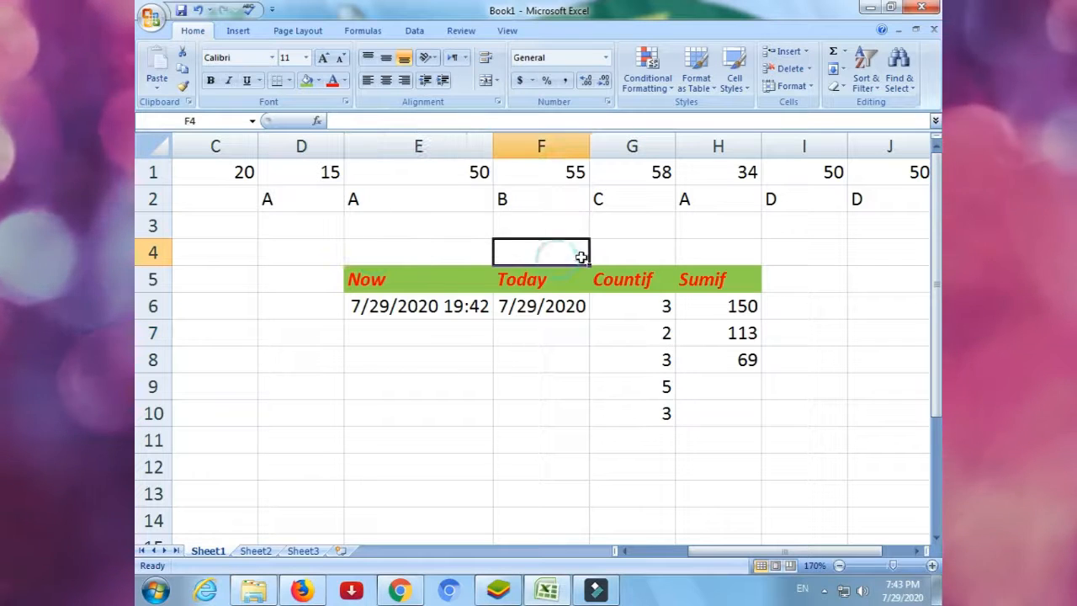
left_click(647, 256)
left_click(703, 251)
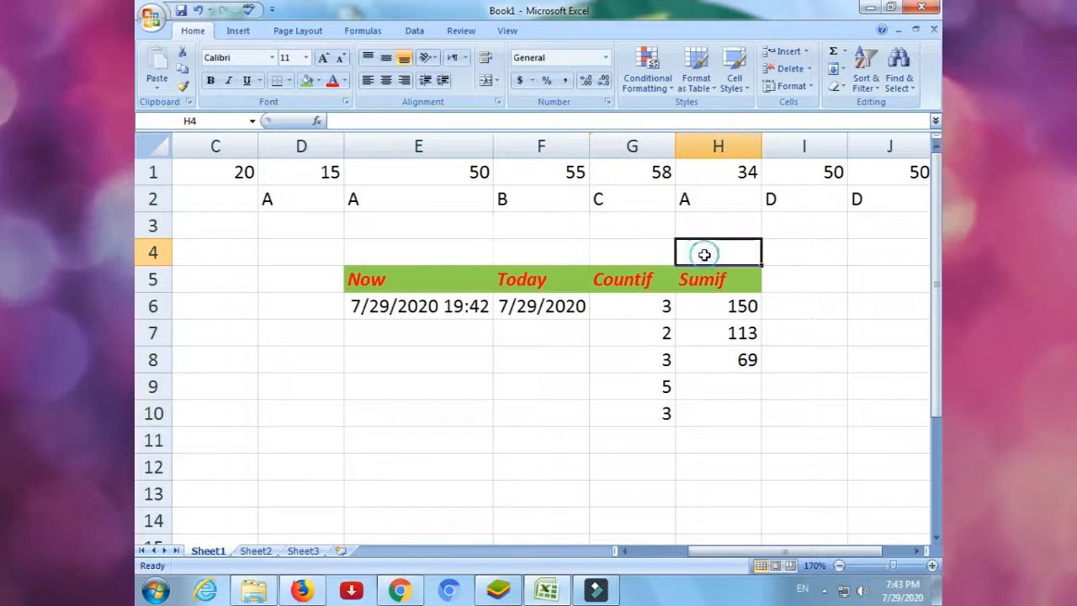
left_click(473, 350)
left_click(313, 368)
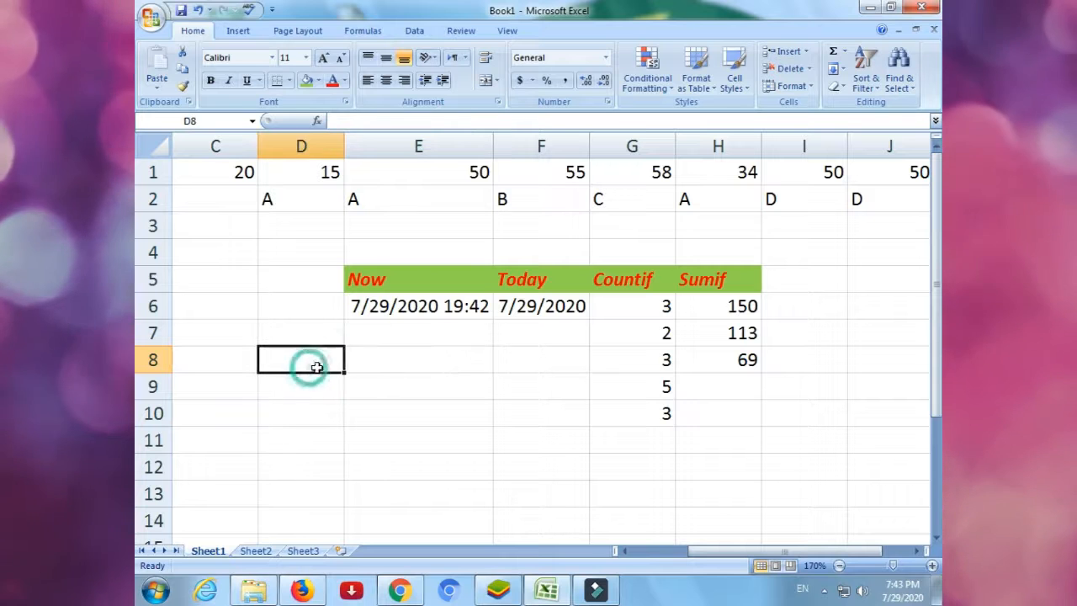
left_click(457, 362)
left_click(558, 355)
Step: Examine the COUNTIF formula in cell G8 and the SUMIF formulas in cells H8, H7 and H6
left_click(617, 360)
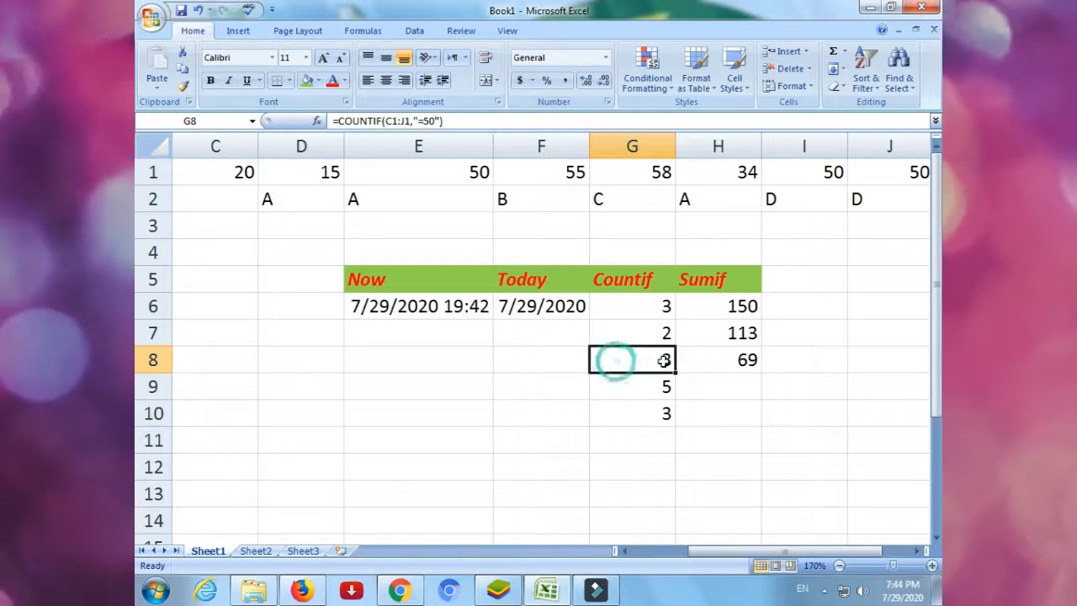
left_click(707, 359)
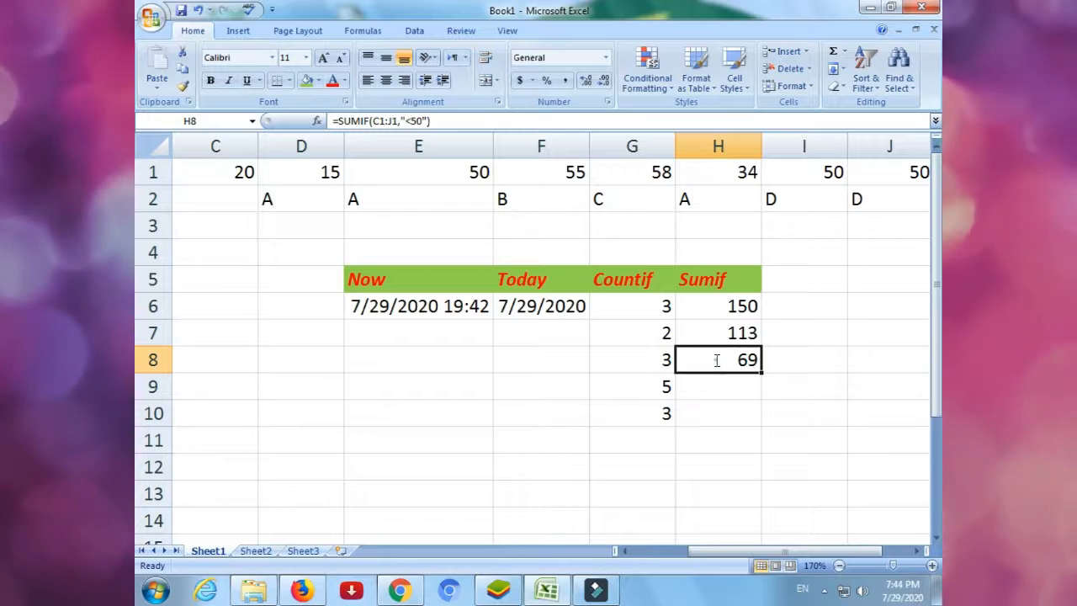
double_click(717, 360)
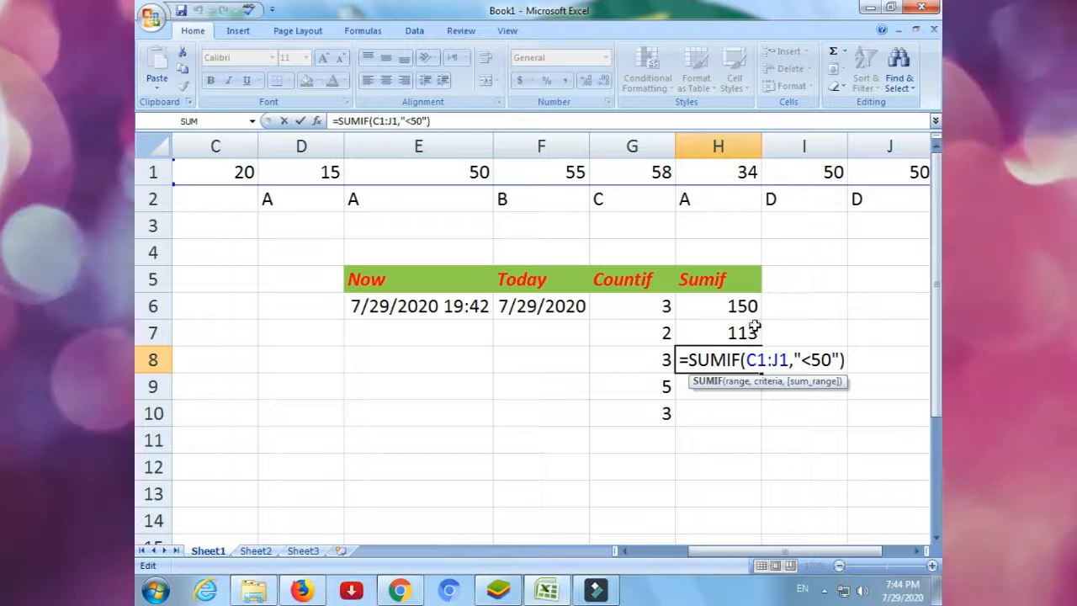
left_click(725, 335)
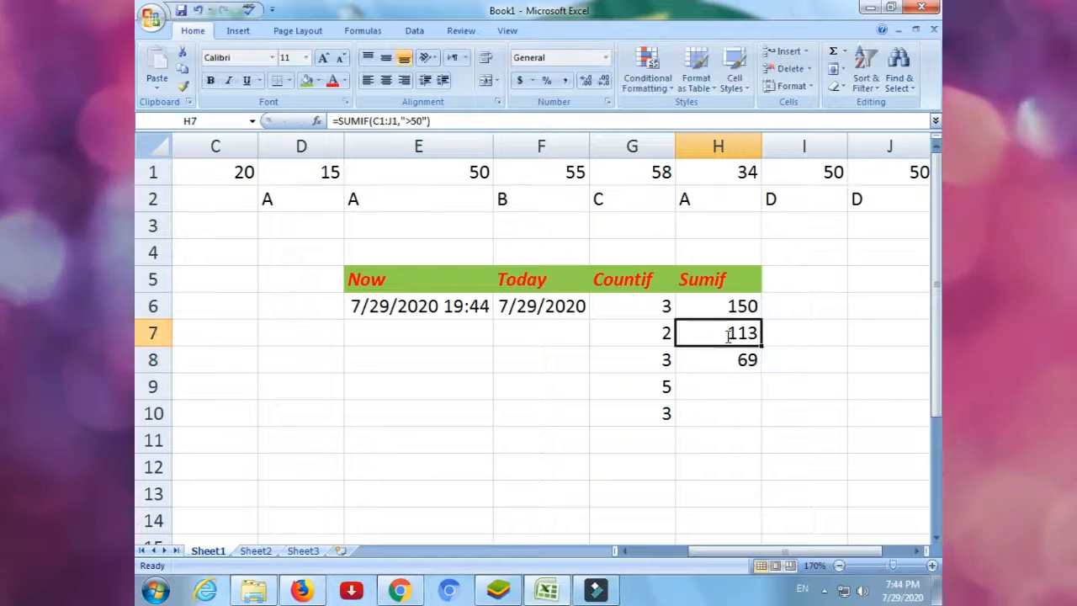
double_click(729, 333)
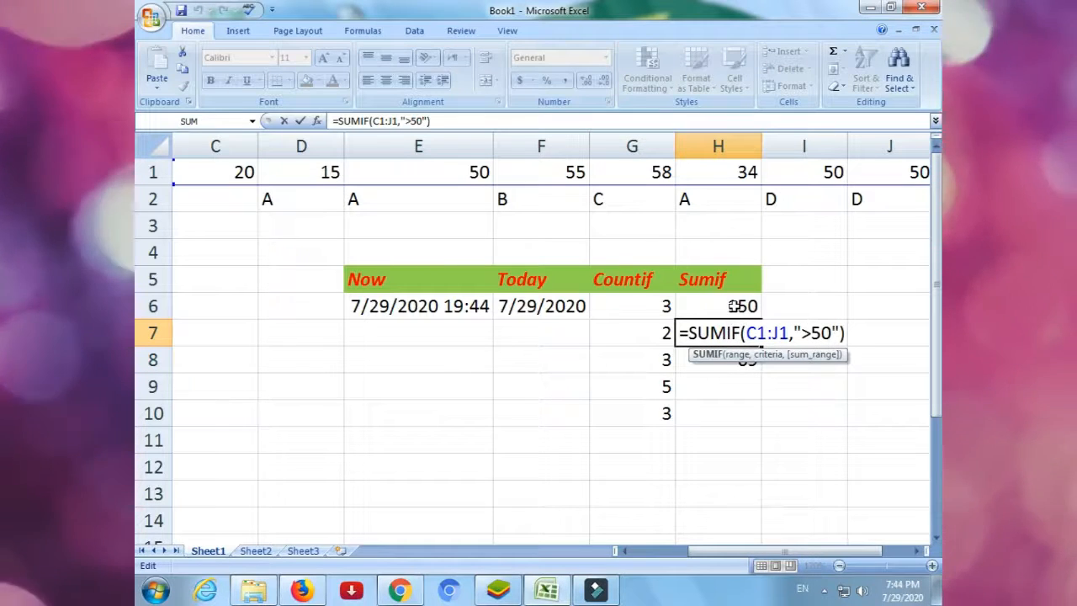
double_click(729, 308)
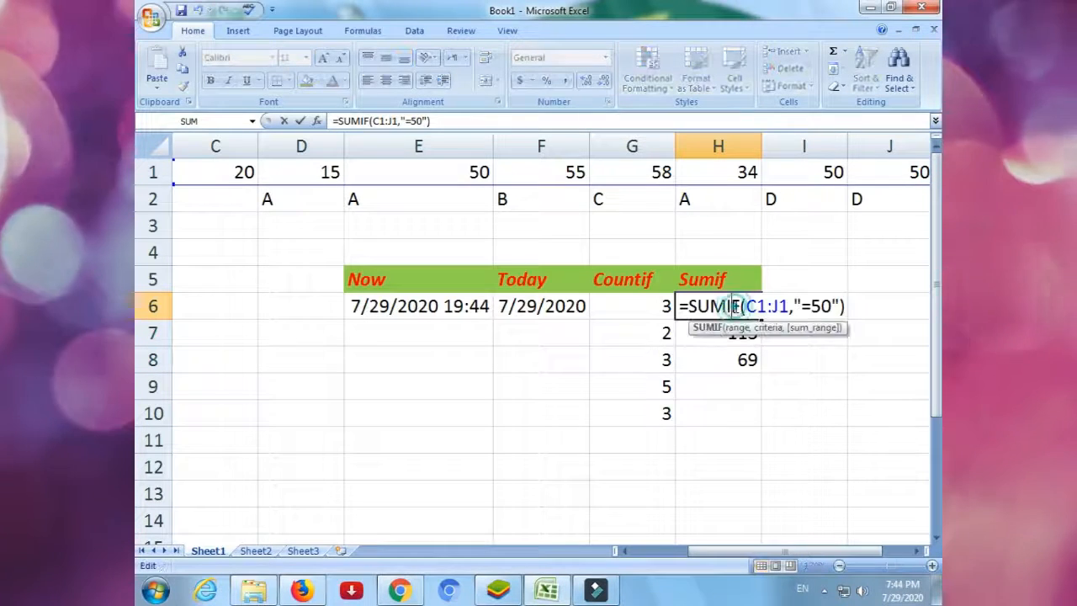
Step: Examine the COUNTIF formulas in cells G6 and G7 and the TODAY formula in cell F6 without changing them
double_click(654, 308)
left_click(669, 336)
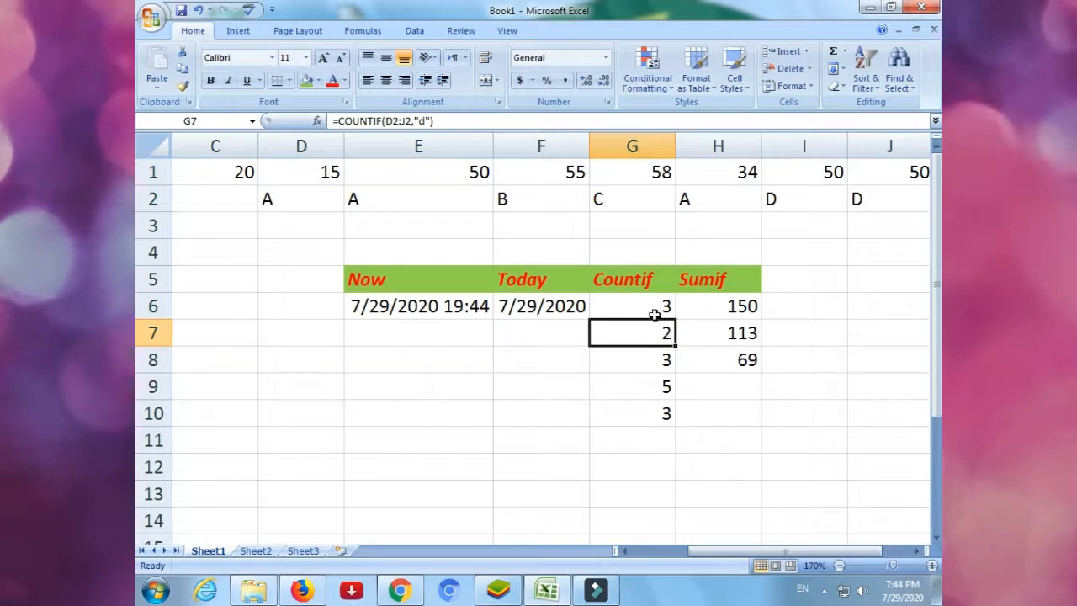
left_click(623, 308)
double_click(623, 308)
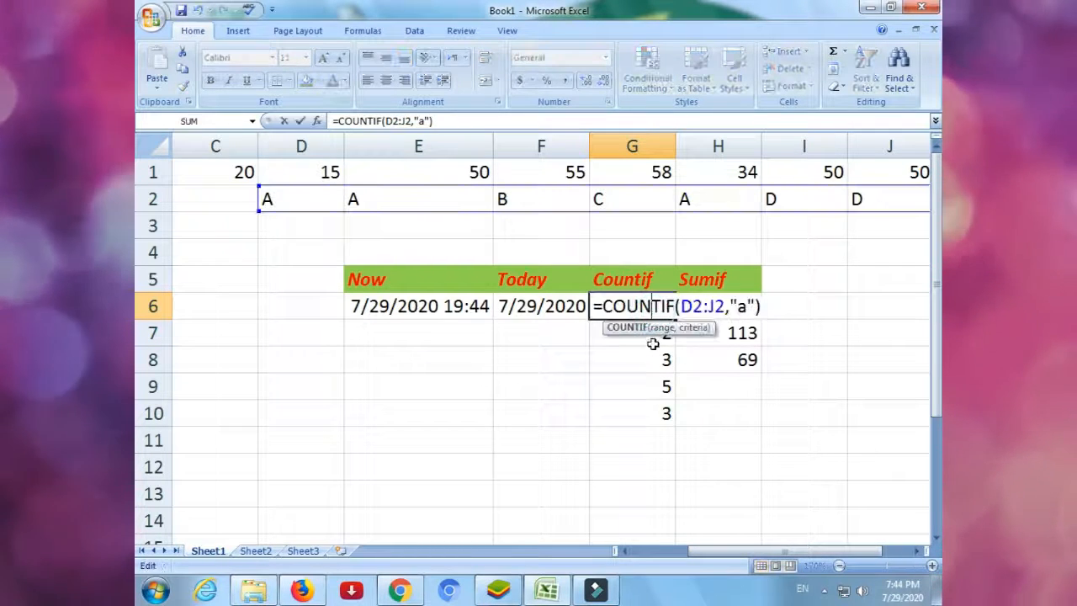
left_click(654, 337)
double_click(652, 336)
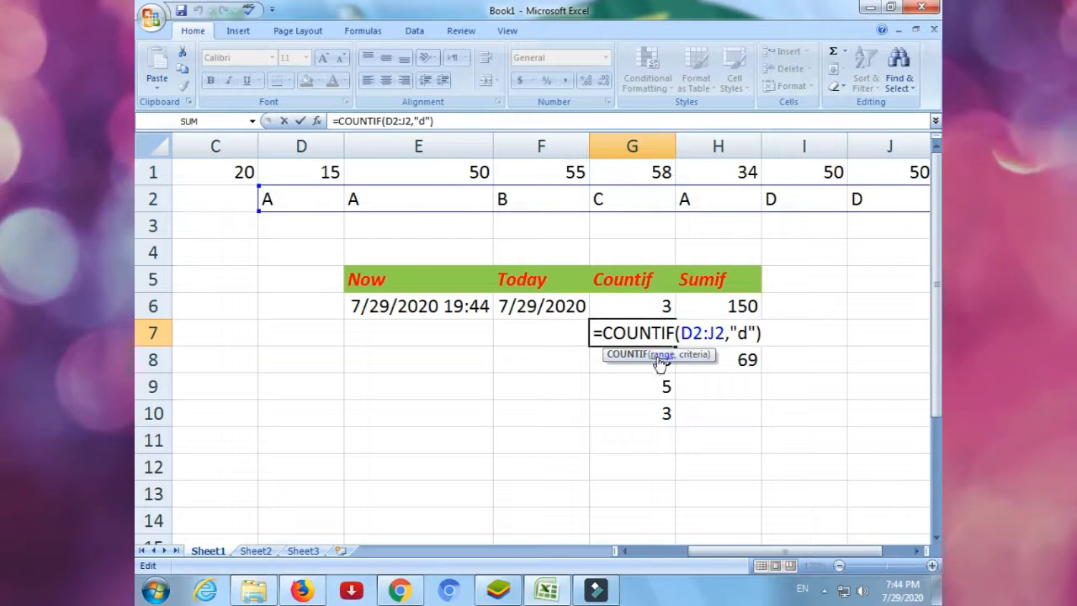
double_click(537, 313)
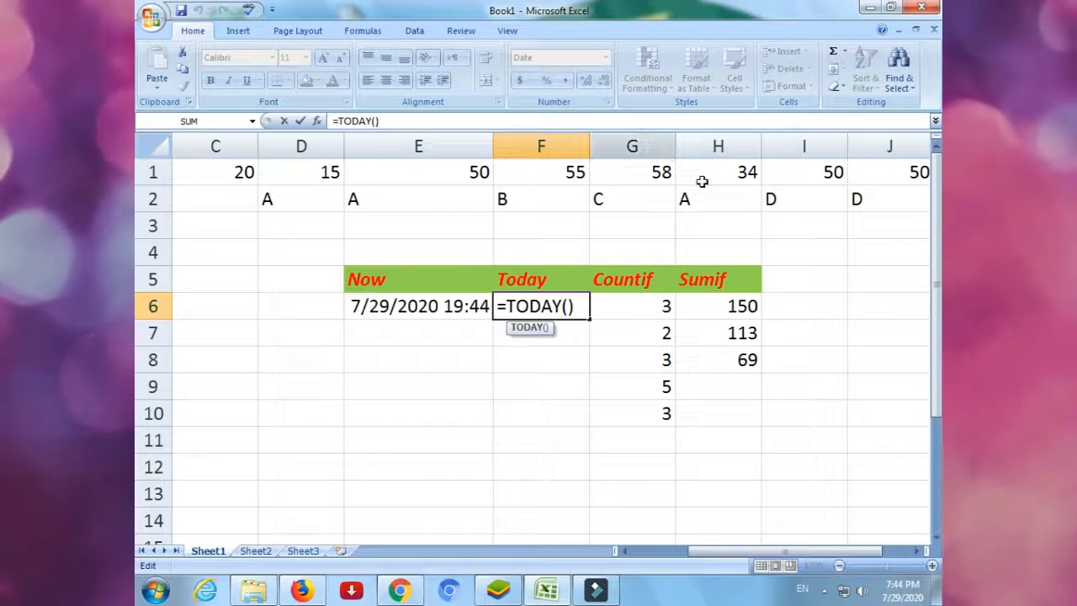
left_click(773, 246)
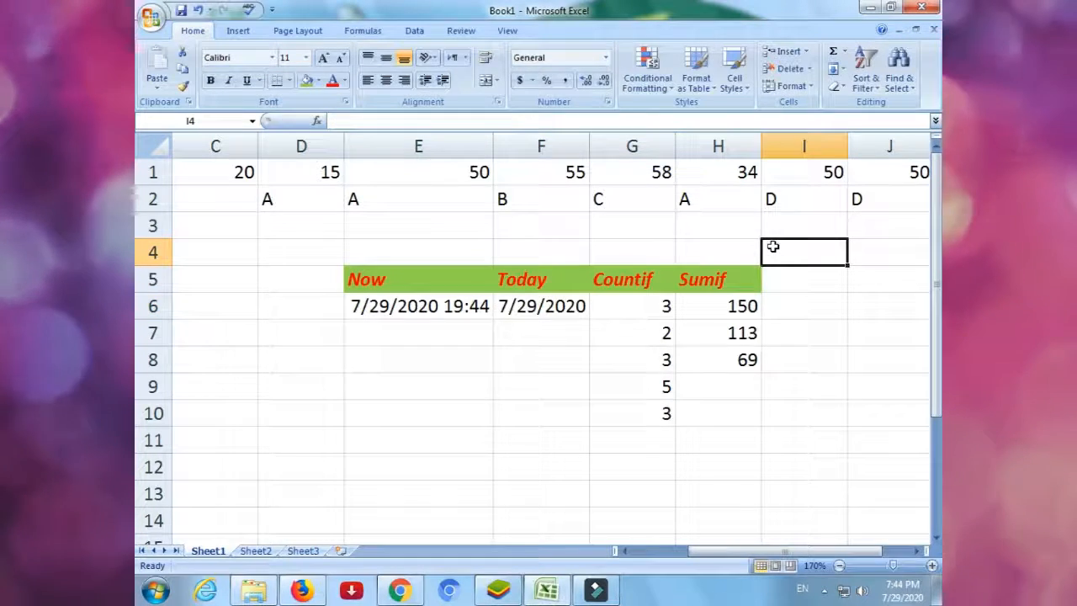